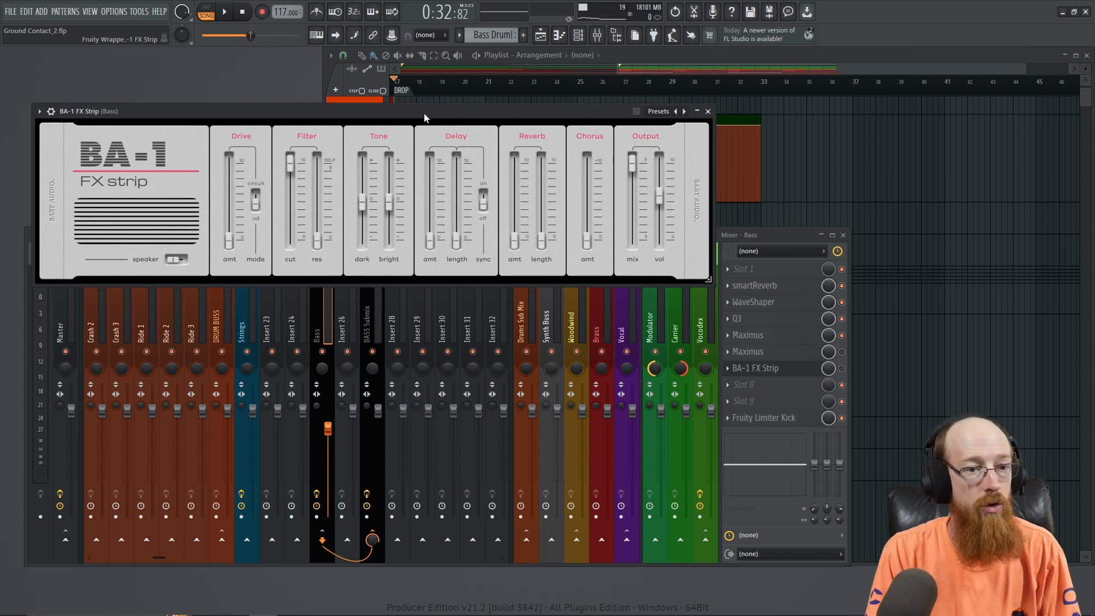
Step: Play the arrangement from bar 15 through the drop with the mixer in view, and stop playback
{"action": "left_click", "coordinate": [794, 373]}
{"action": "left_click_drag", "start_coordinate": [714, 64], "coordinate": [640, 64]}
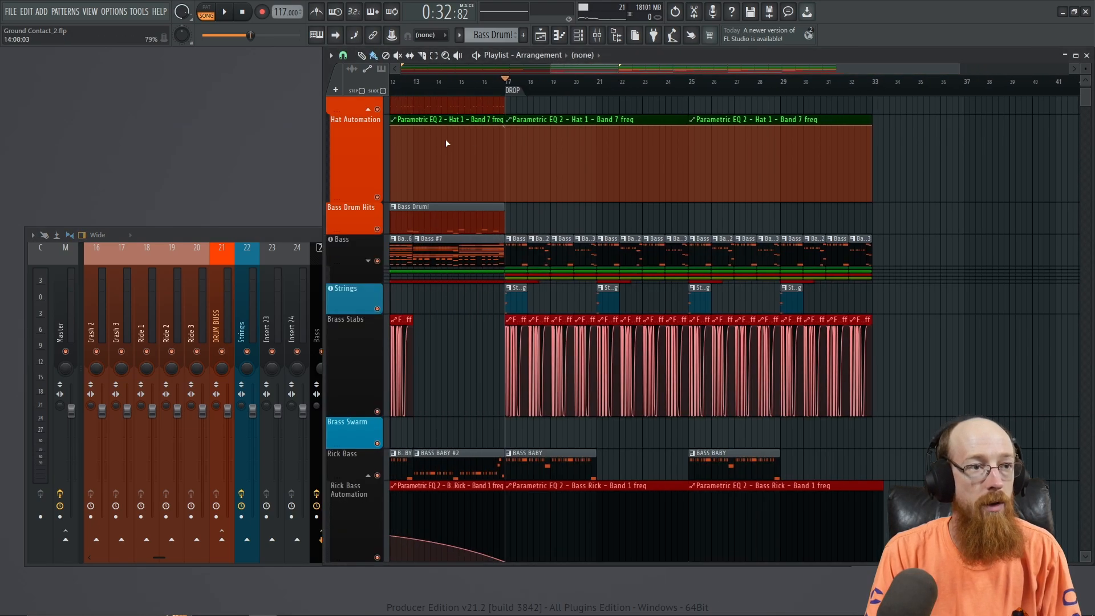
{"action": "left_click", "coordinate": [462, 84]}
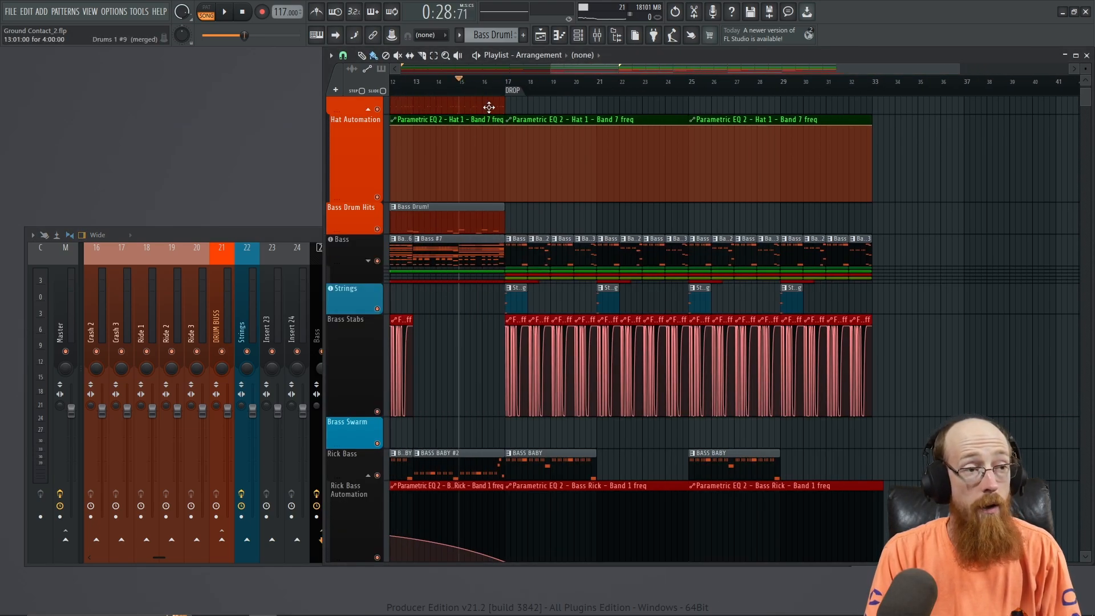
{"action": "left_click", "coordinate": [282, 231]}
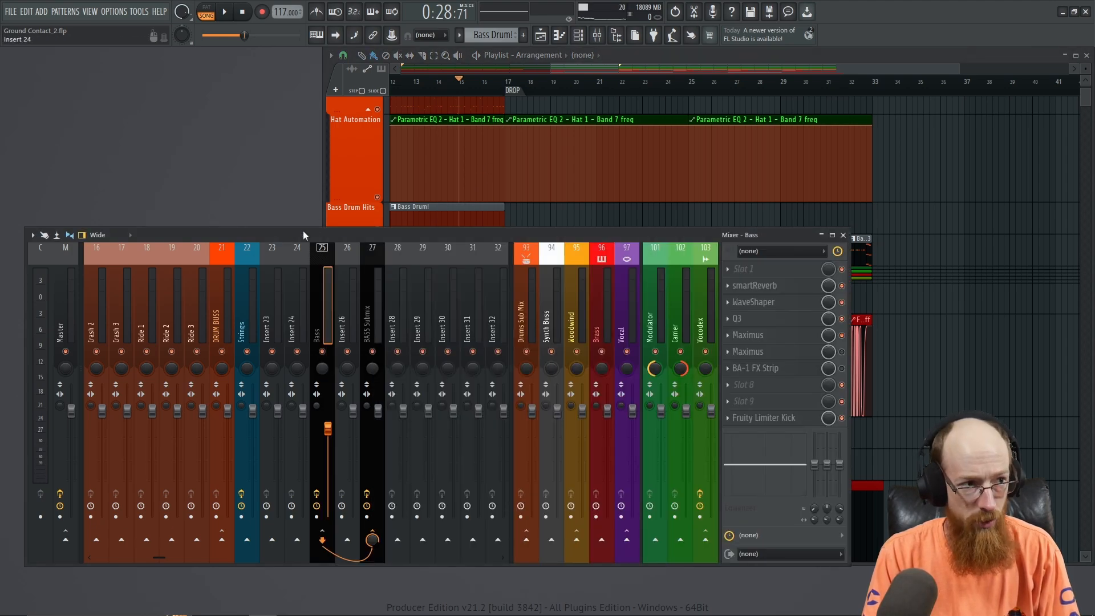
{"action": "key", "text": "space"}
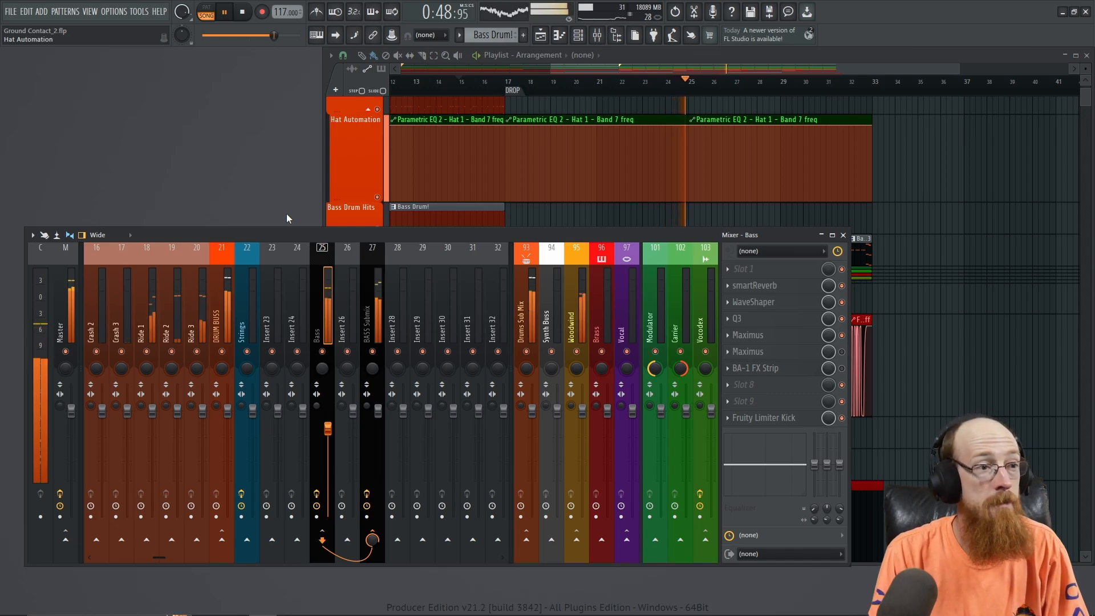
{"action": "key", "text": "space"}
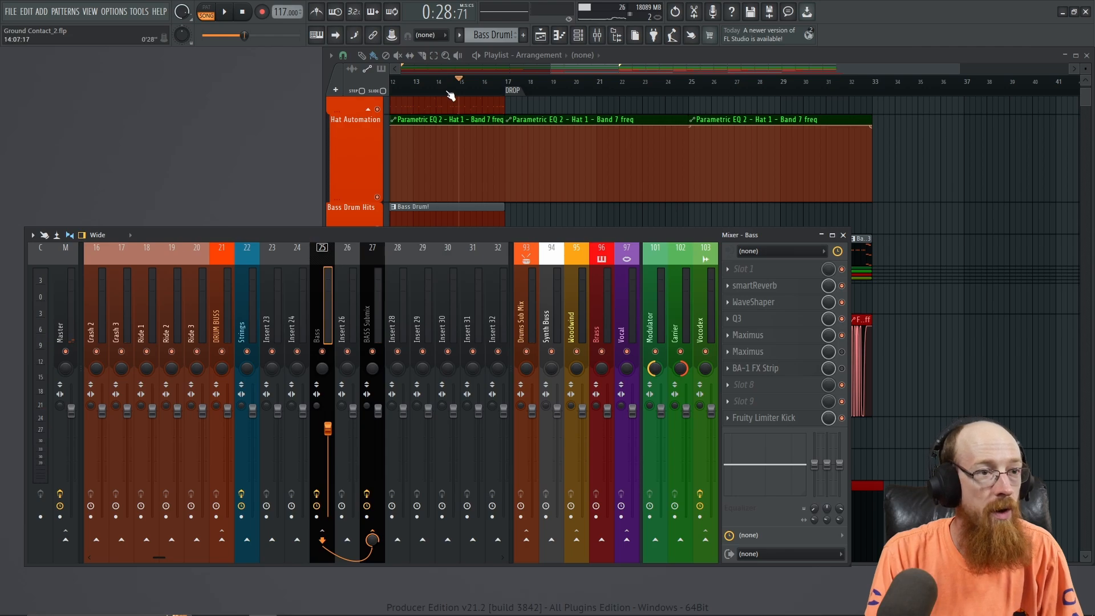
Step: Place the playhead at the DROP marker on bar 17, solo the Bass mixer track and audition it briefly
{"action": "mouse_move", "coordinate": [516, 88]}
{"action": "left_mouse_down"}
{"action": "mouse_move", "coordinate": [506, 91]}
{"action": "mouse_move", "coordinate": [864, 104]}
{"action": "mouse_move", "coordinate": [543, 163]}
{"action": "mouse_move", "coordinate": [510, 188]}
{"action": "left_mouse_up"}
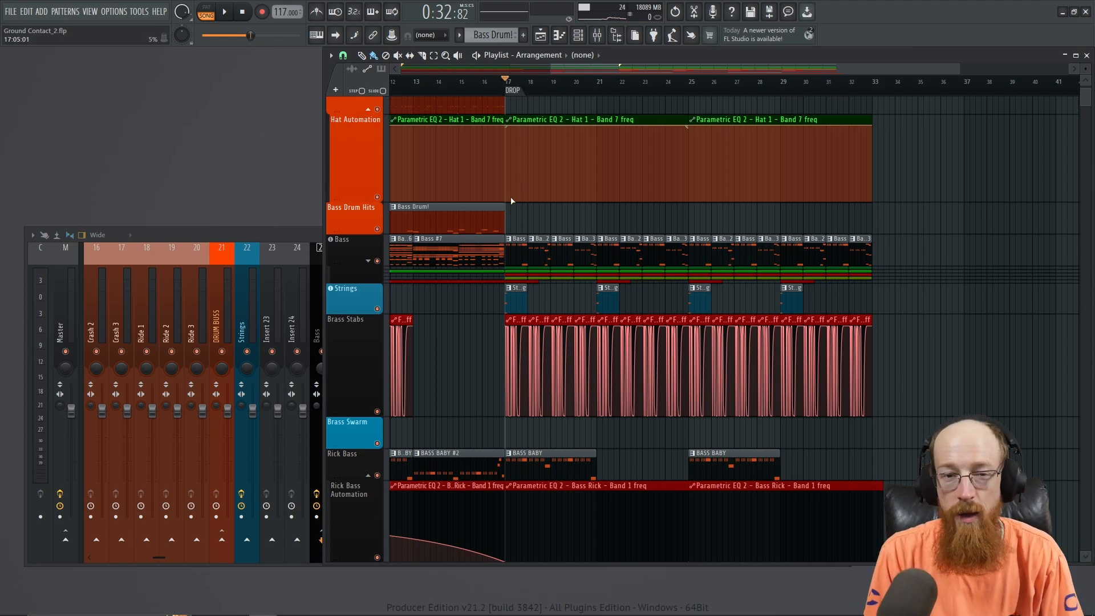
{"action": "left_click", "coordinate": [311, 357]}
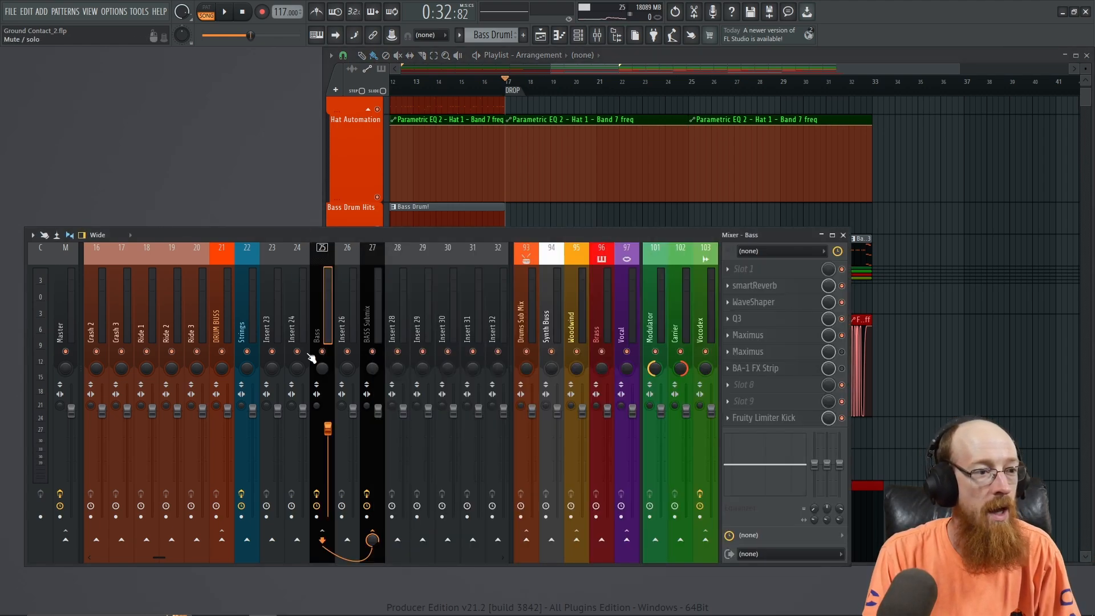
{"action": "right_click", "coordinate": [323, 352]}
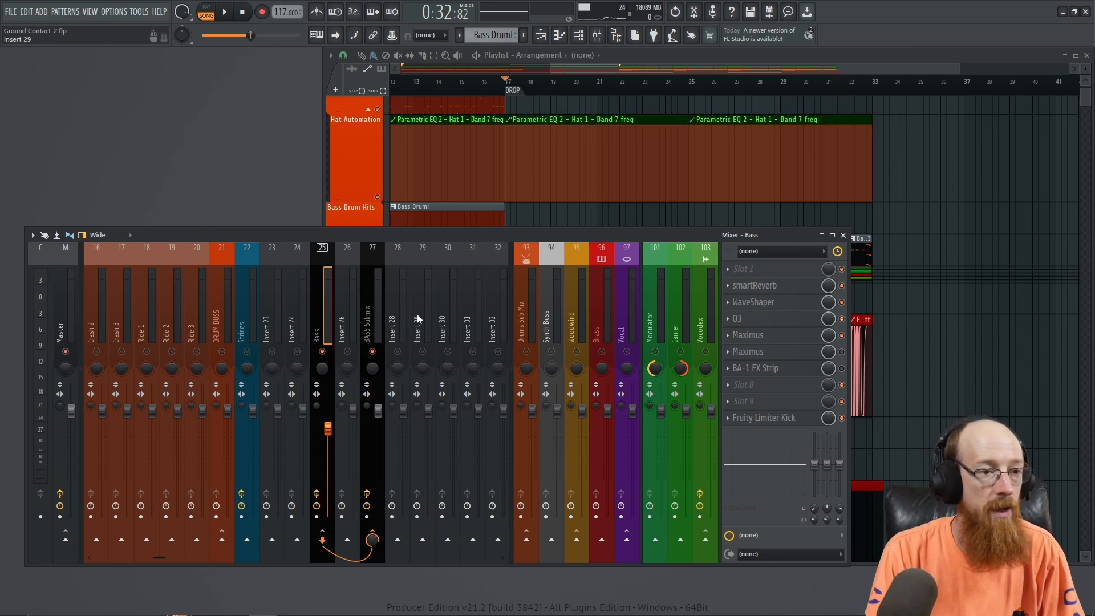
{"action": "scroll", "coordinate": [416, 314], "scroll_direction": "down", "scroll_amount": 3}
{"action": "scroll", "coordinate": [416, 313], "scroll_direction": "down", "scroll_amount": 3}
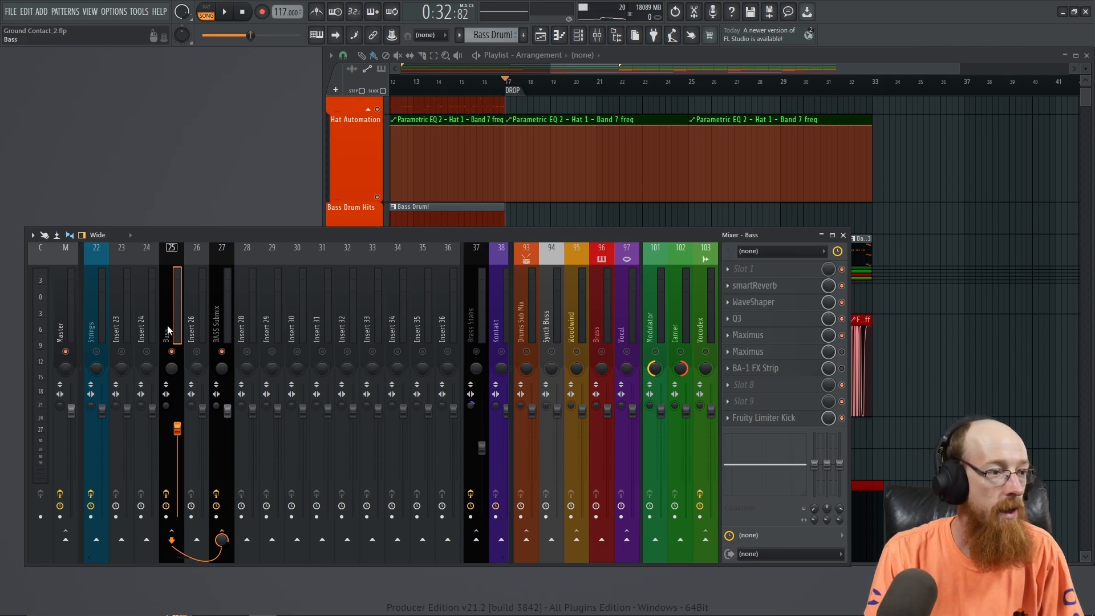
{"action": "key", "text": "space"}
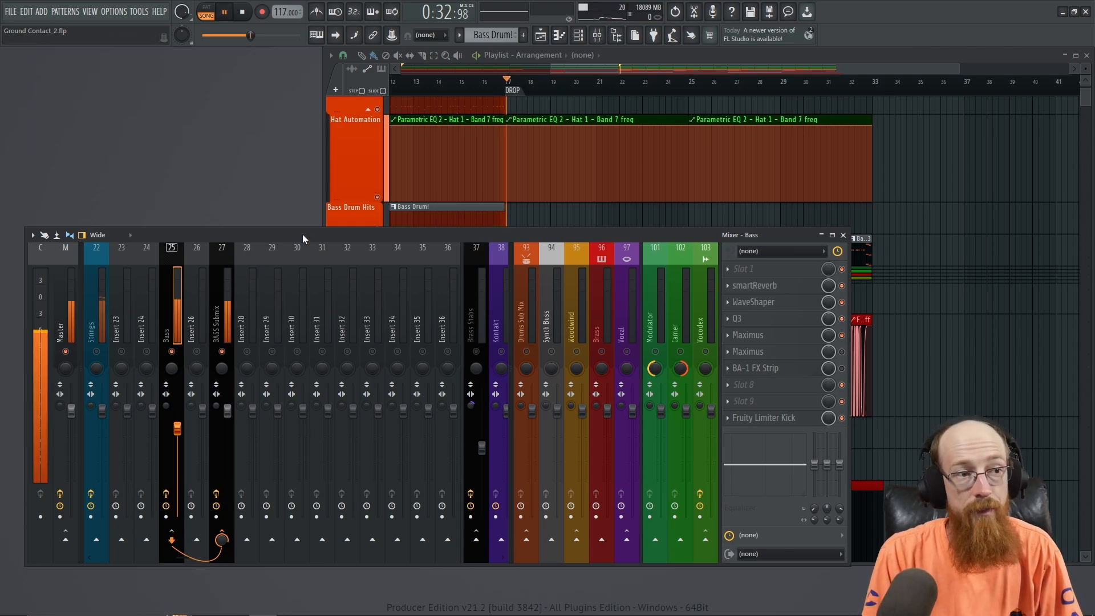
{"action": "key", "text": "space"}
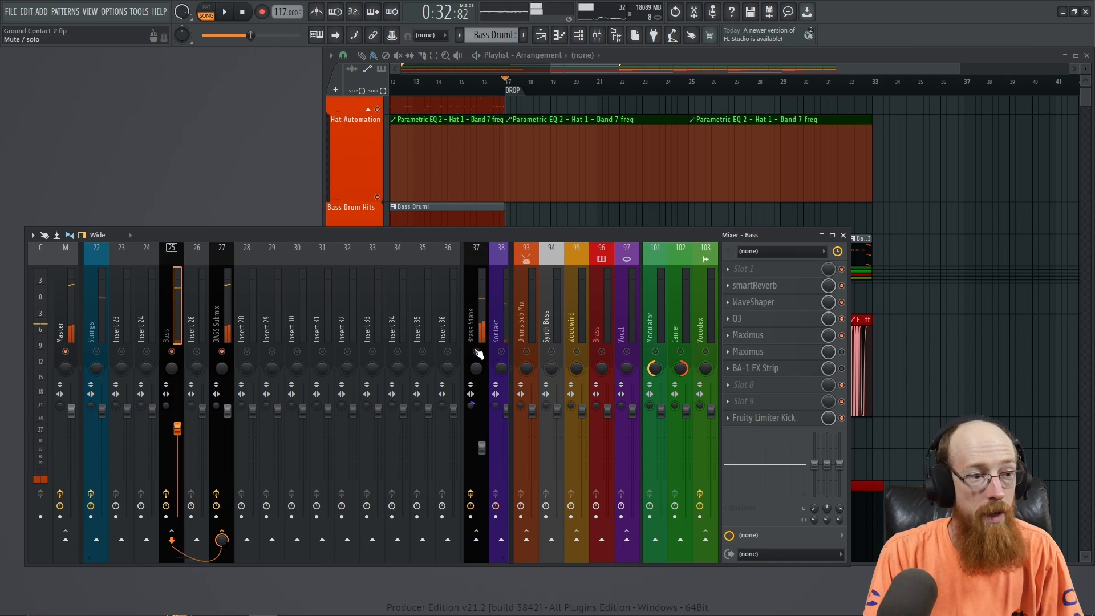
Step: Audition the Brass Stabs and Bass Rick mixer tracks in solo from the drop, and return to the soloed Bass track
{"action": "key", "text": "space"}
{"action": "key", "text": "space"}
{"action": "scroll", "coordinate": [350, 308], "scroll_direction": "down", "scroll_amount": 6}
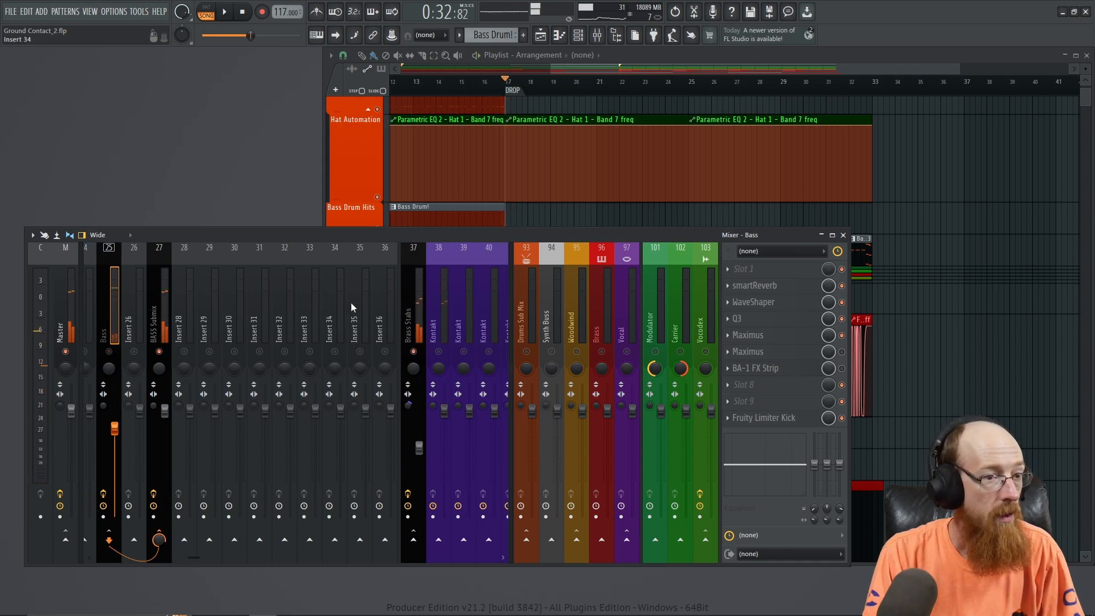
{"action": "key", "text": "space"}
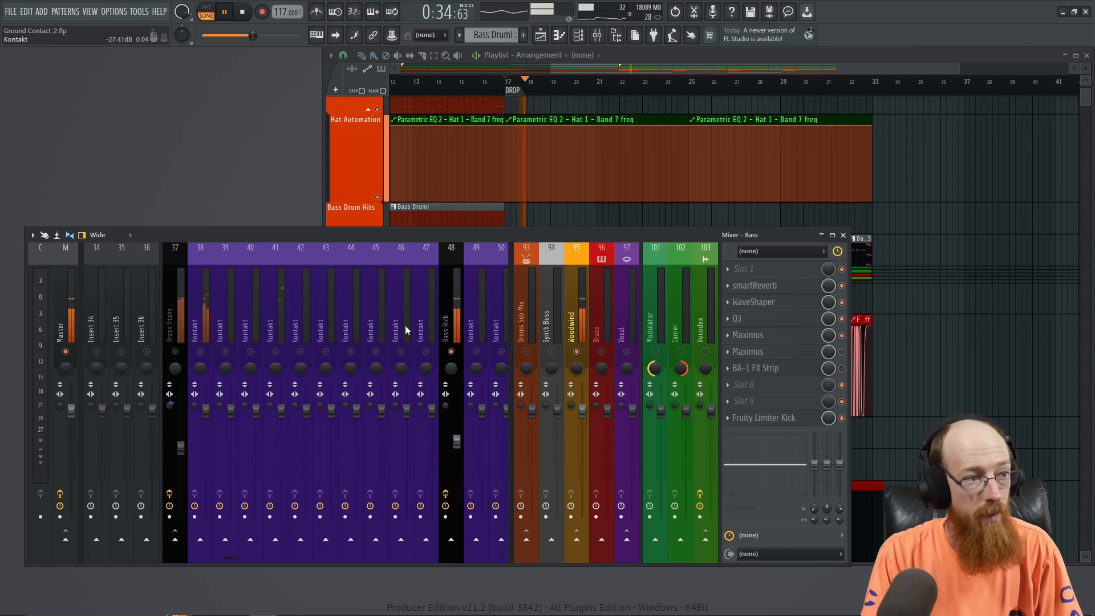
{"action": "key", "text": "space"}
{"action": "scroll", "coordinate": [260, 310], "scroll_direction": "up", "scroll_amount": 3}
{"action": "scroll", "coordinate": [237, 302], "scroll_direction": "up", "scroll_amount": 6}
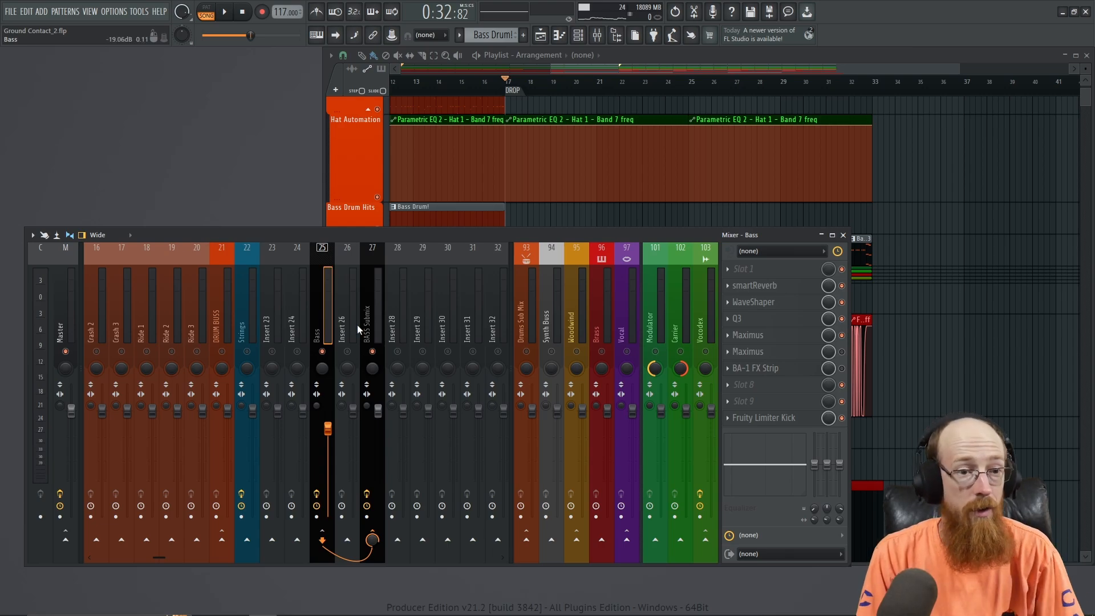
Step: Open the BA-1 FX Strip on the Bass mixer track, enlarge its window and reposition it above the mixer
{"action": "left_click", "coordinate": [758, 368]}
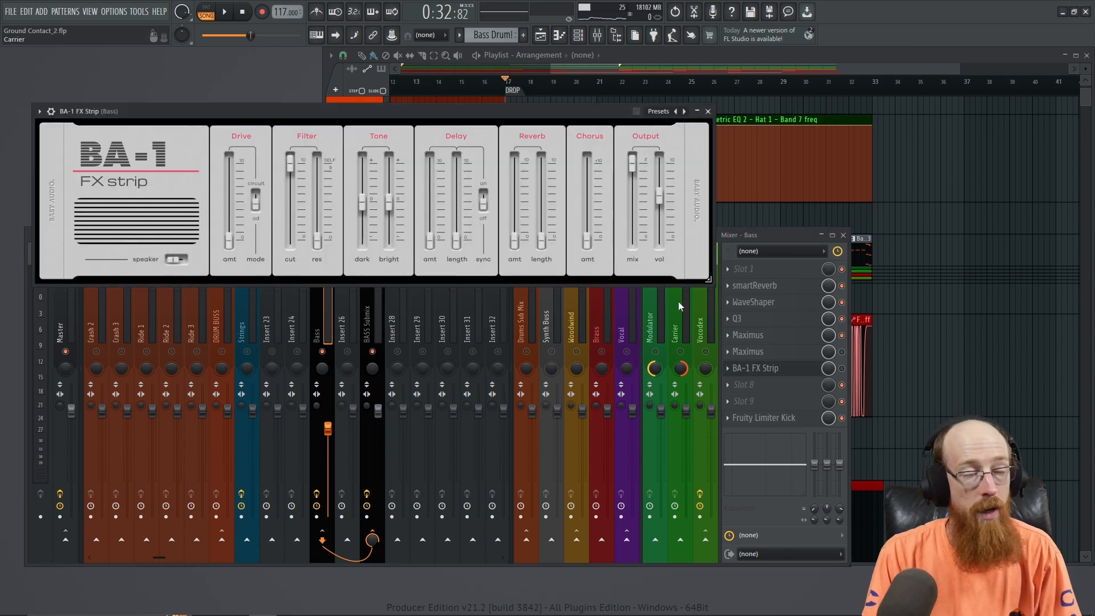
{"action": "left_click_drag", "start_coordinate": [707, 280], "coordinate": [993, 347]}
{"action": "left_click_drag", "start_coordinate": [621, 116], "coordinate": [599, 80]}
Step: Play the soloed bass while comparing the BA-1 speaker setting on and off, leaving it off
{"action": "left_click", "coordinate": [228, 285]}
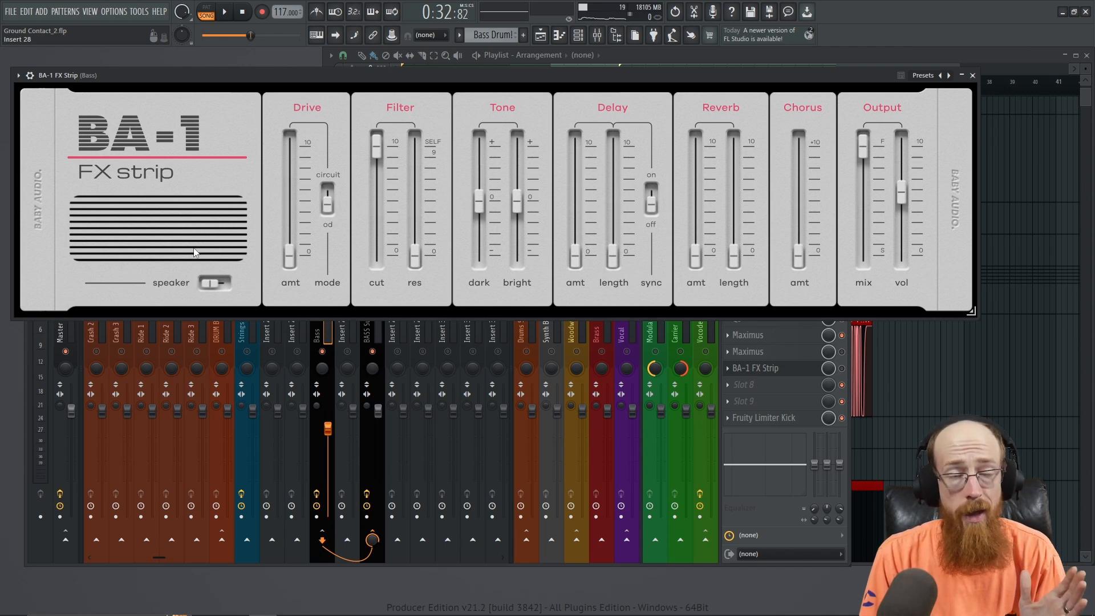
{"action": "key", "text": "space"}
{"action": "left_click", "coordinate": [216, 283]}
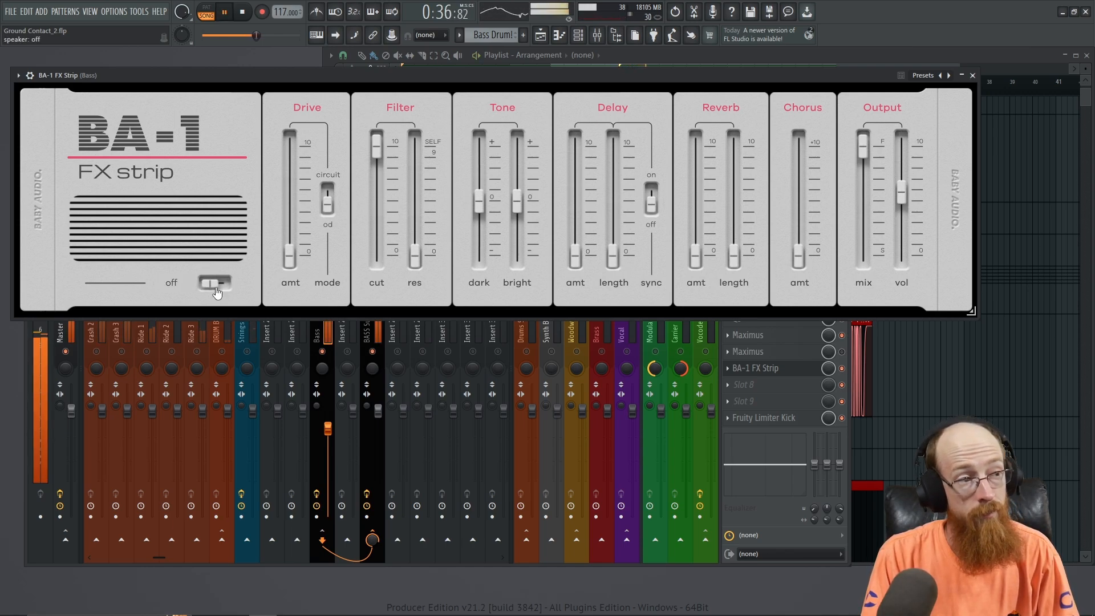
{"action": "left_click", "coordinate": [216, 289]}
{"action": "left_click", "coordinate": [216, 289]}
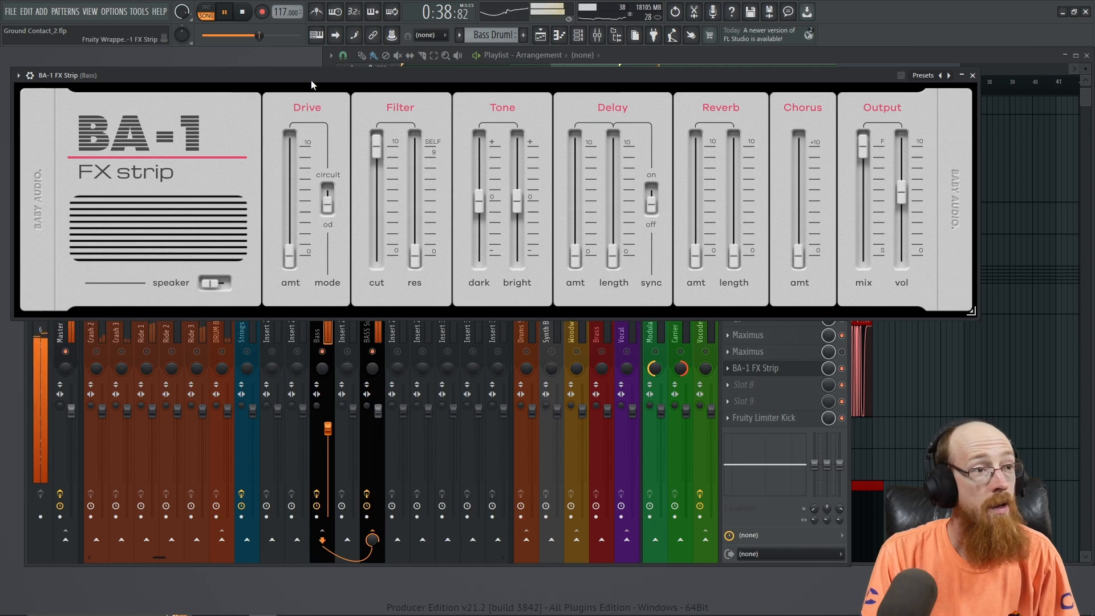
{"action": "key", "text": "space"}
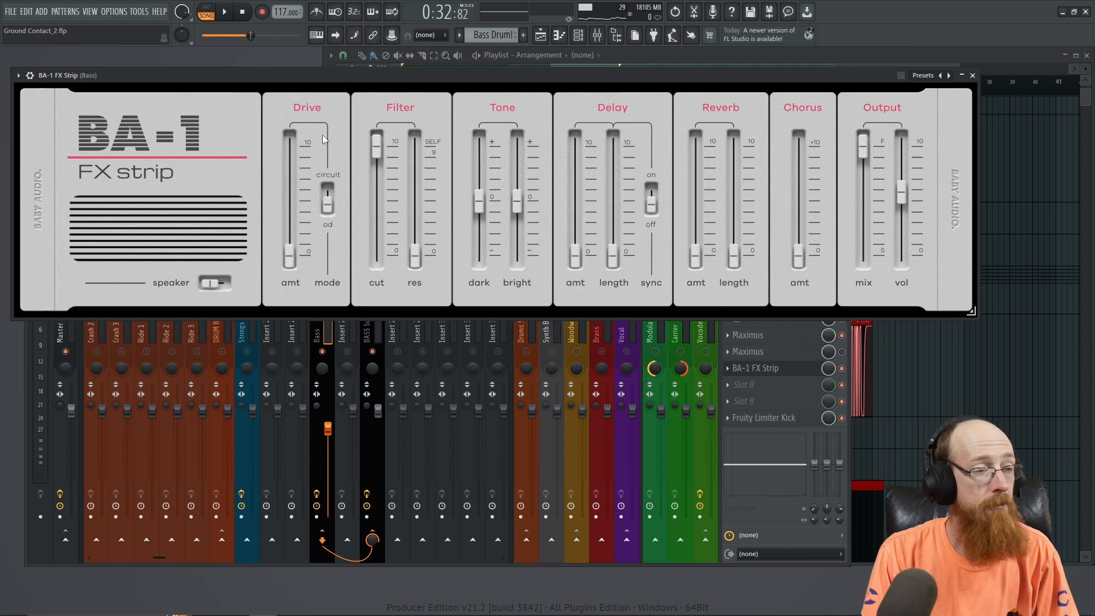
Step: Audition the bass with the drive amount raised to about 76 and higher, comparing the od and circuit modes
{"action": "key", "text": "space"}
{"action": "left_click_drag", "start_coordinate": [289, 257], "coordinate": [300, 176]}
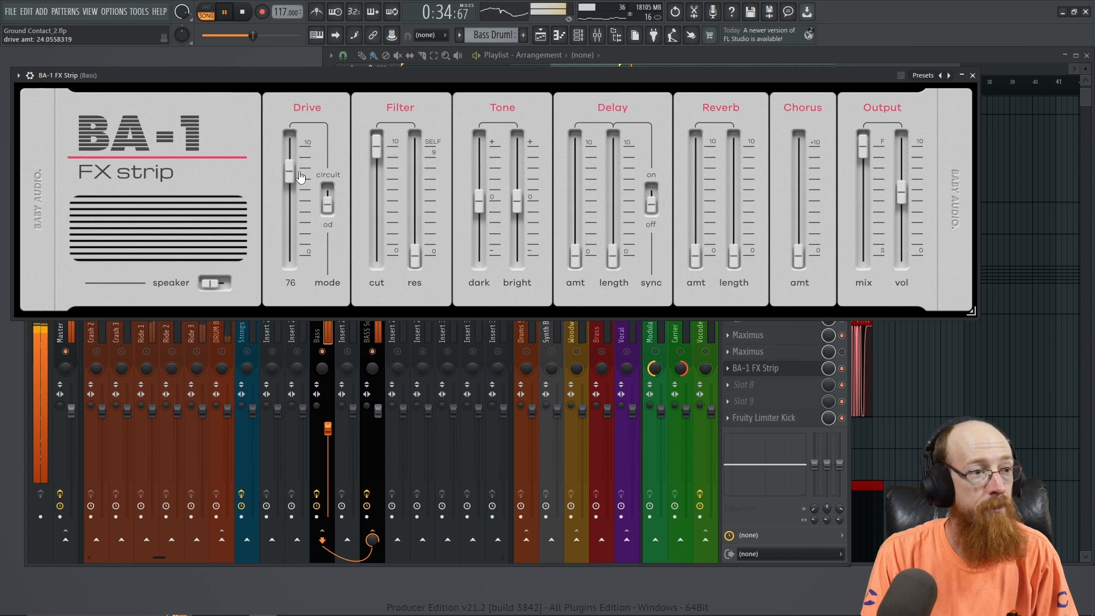
{"action": "left_click", "coordinate": [326, 212]}
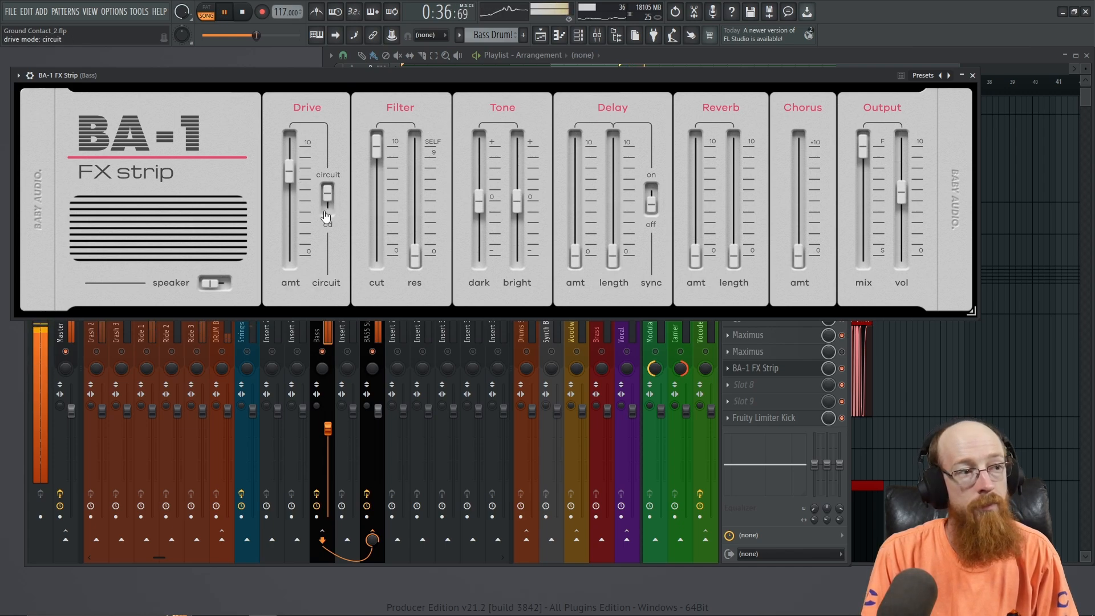
{"action": "left_click_drag", "start_coordinate": [290, 174], "coordinate": [292, 159]}
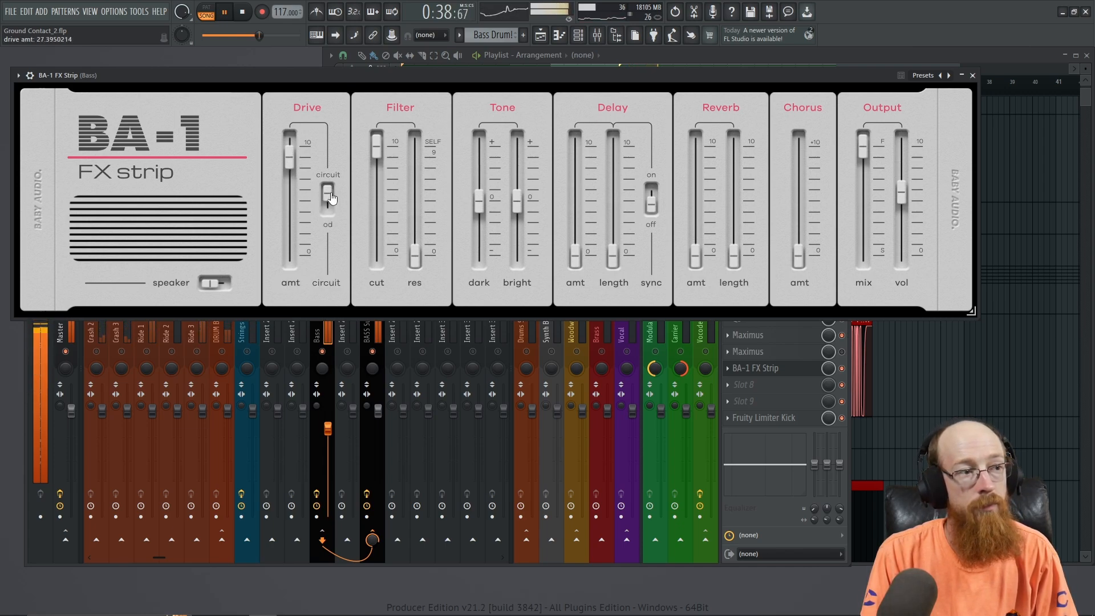
{"action": "left_click", "coordinate": [329, 199]}
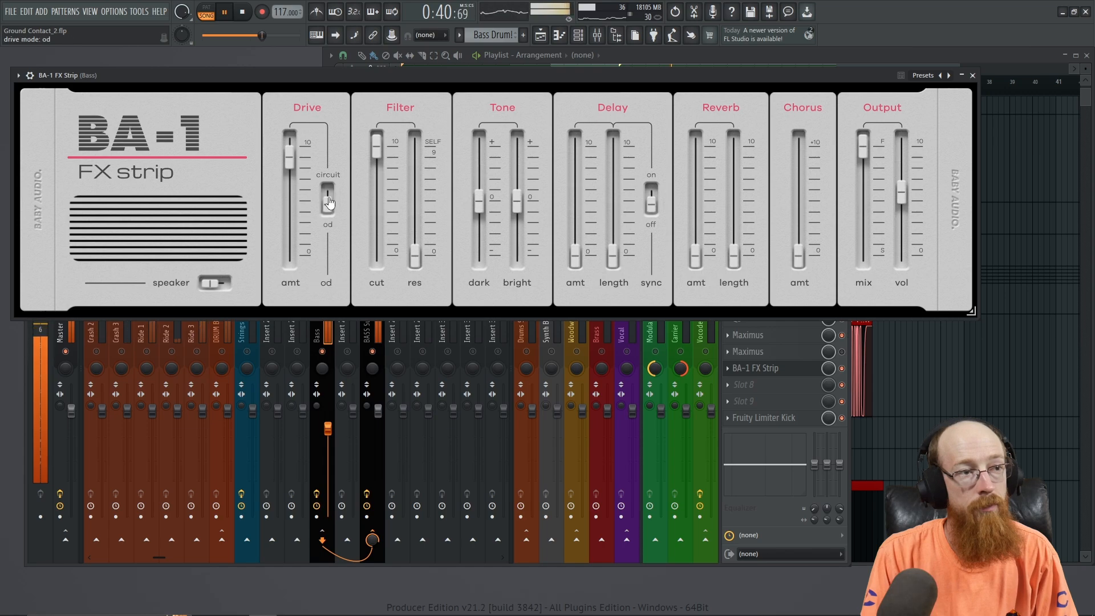
{"action": "key", "text": "space"}
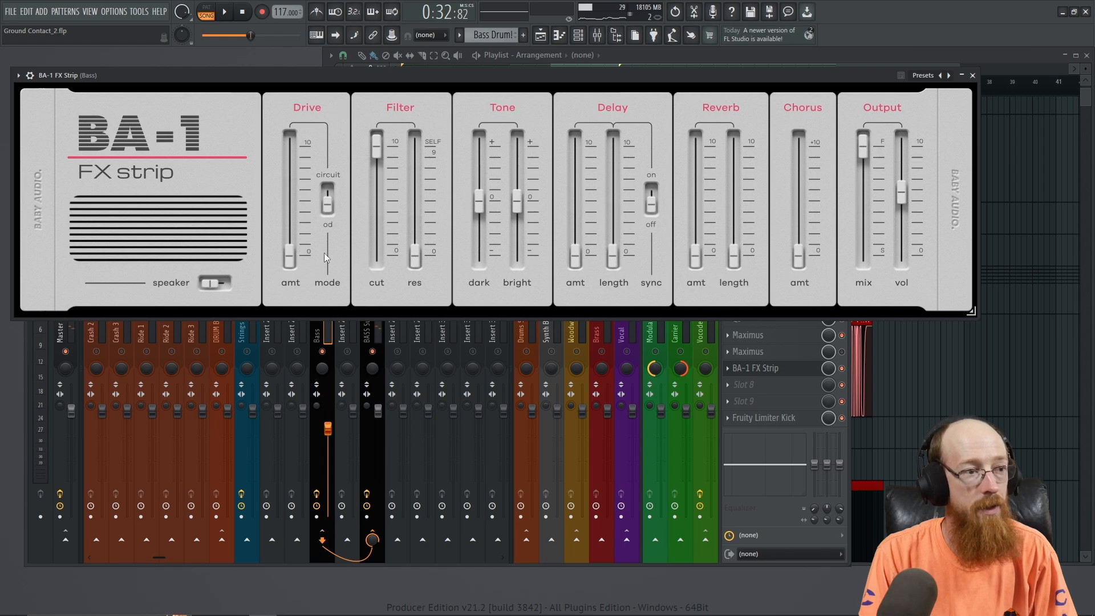
Step: Sweep the drive amount during playback, return it to 0, try circuit mode, and switch the mode back to od
{"action": "key", "text": "space"}
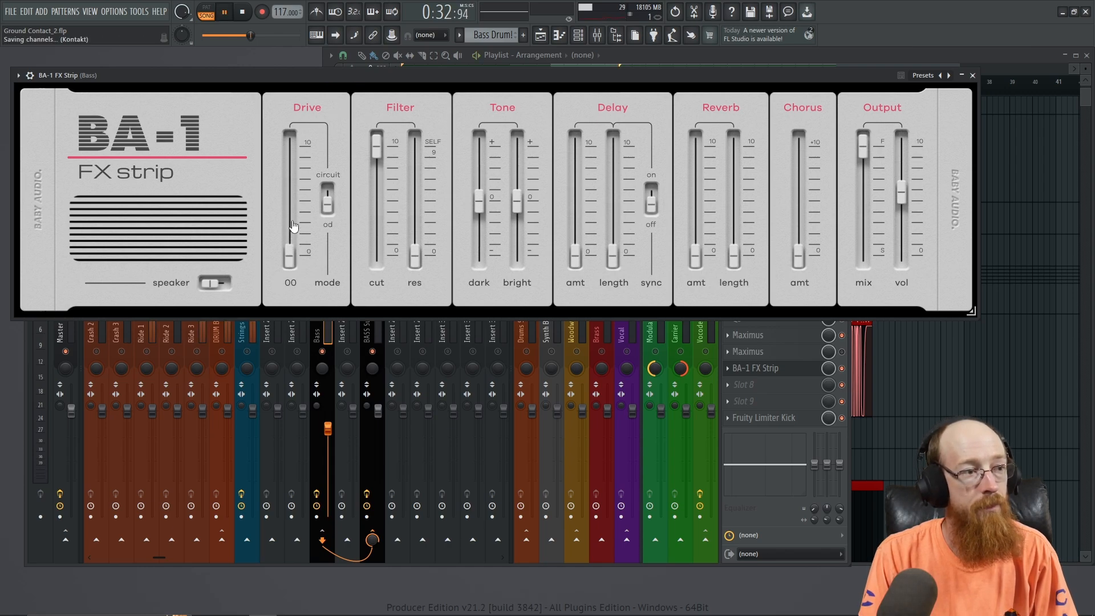
{"action": "left_click_drag", "start_coordinate": [293, 226], "coordinate": [286, 282]}
{"action": "left_click", "coordinate": [327, 209]}
{"action": "key", "text": "space"}
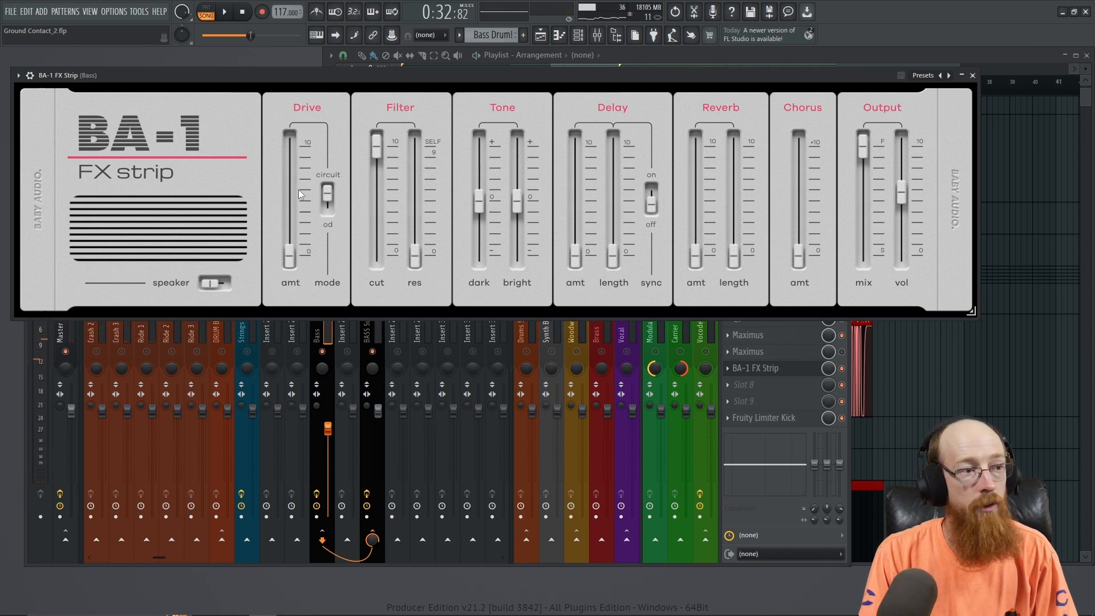
{"action": "left_click", "coordinate": [327, 198]}
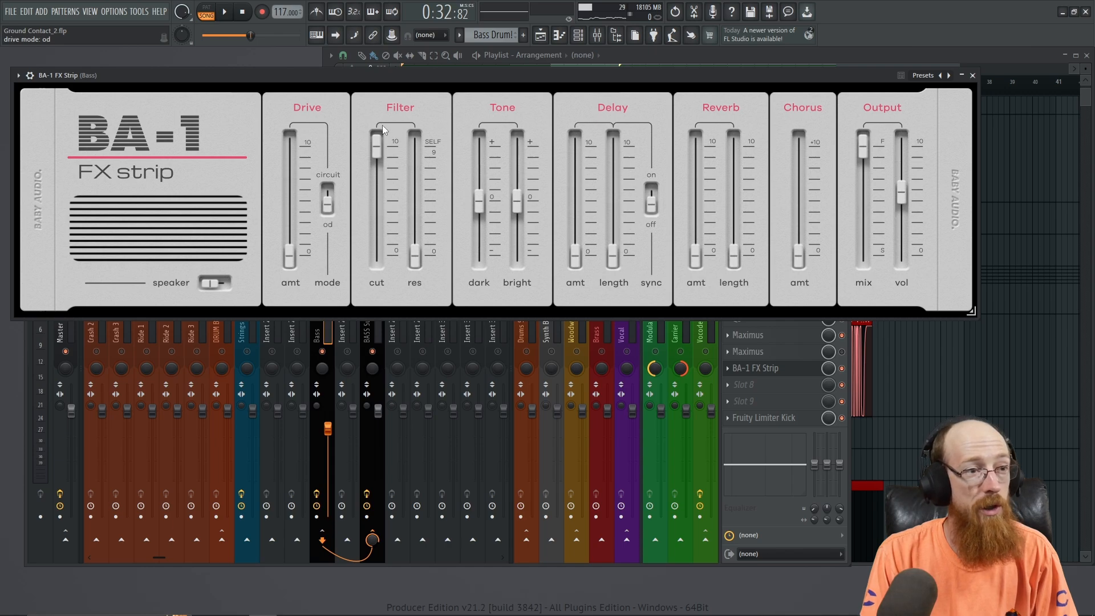
Step: Raise the filter resonance and sweep the cutoff during playback, and restore resonance to 0 and cutoff to maximum
{"action": "left_click_drag", "start_coordinate": [416, 263], "coordinate": [421, 179]}
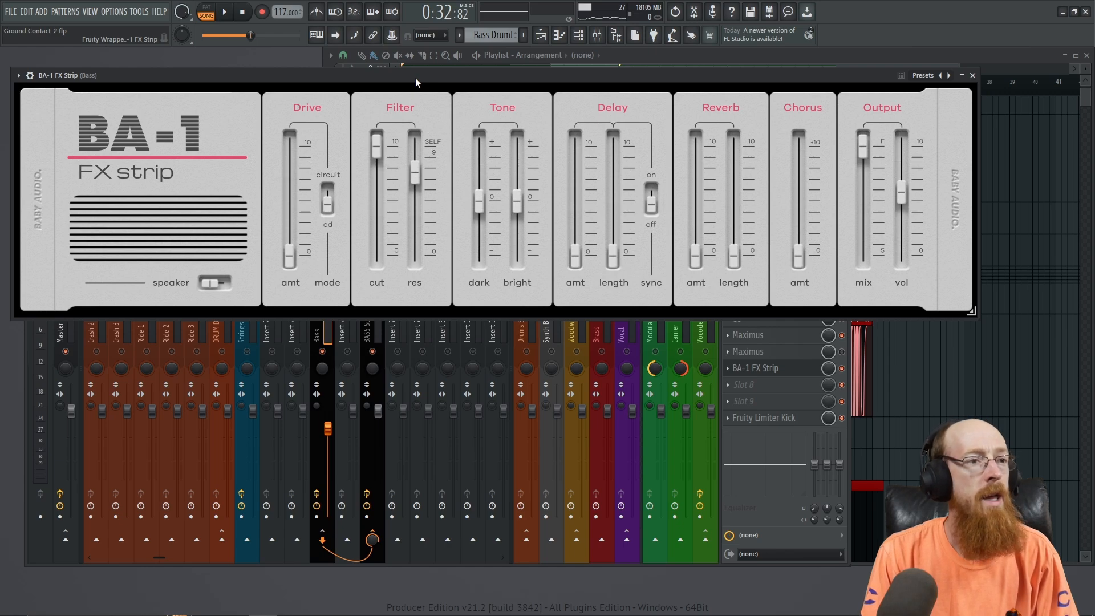
{"action": "key", "text": "space"}
{"action": "mouse_move", "coordinate": [377, 147]}
{"action": "left_mouse_down"}
{"action": "mouse_move", "coordinate": [381, 257]}
{"action": "mouse_move", "coordinate": [378, 147]}
{"action": "left_mouse_up"}
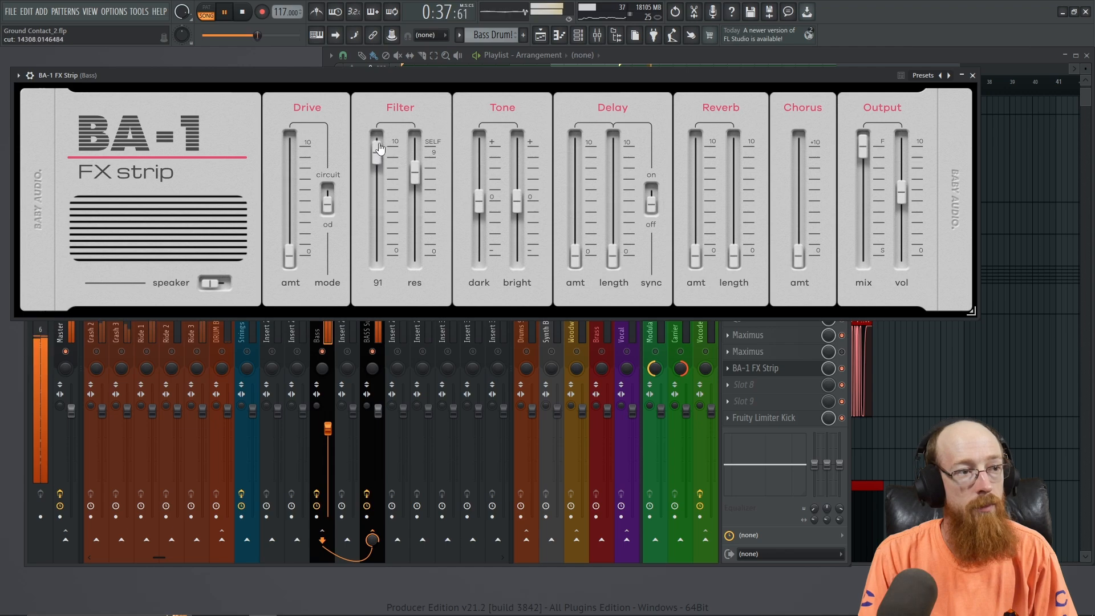
{"action": "left_click_drag", "start_coordinate": [416, 184], "coordinate": [416, 259]}
{"action": "mouse_move", "coordinate": [377, 149]}
{"action": "left_mouse_down"}
{"action": "mouse_move", "coordinate": [384, 269]}
{"action": "mouse_move", "coordinate": [376, 147]}
{"action": "left_mouse_up"}
{"action": "key", "text": "space"}
Step: Try the filter's self-oscillation by setting resonance to SELF and moving the cutoff, and lower resonance and cutoff to 0
{"action": "left_click_drag", "start_coordinate": [416, 260], "coordinate": [415, 145]}
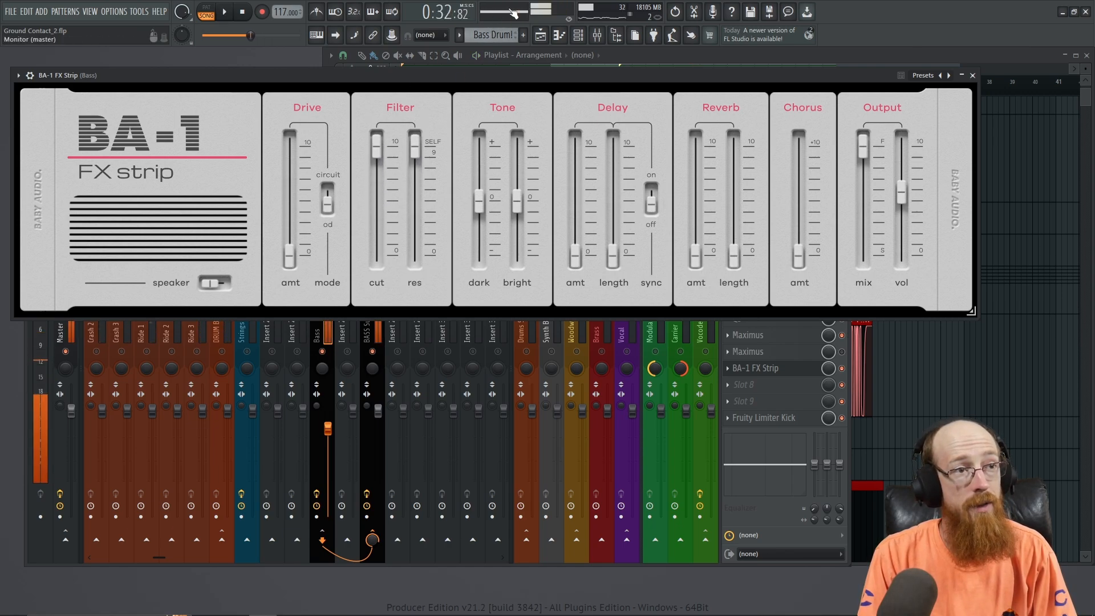
{"action": "mouse_move", "coordinate": [377, 153]}
{"action": "left_mouse_down"}
{"action": "mouse_move", "coordinate": [378, 228]}
{"action": "mouse_move", "coordinate": [374, 154]}
{"action": "left_mouse_up"}
{"action": "left_click_drag", "start_coordinate": [413, 157], "coordinate": [415, 256]}
{"action": "left_click_drag", "start_coordinate": [377, 149], "coordinate": [377, 258]}
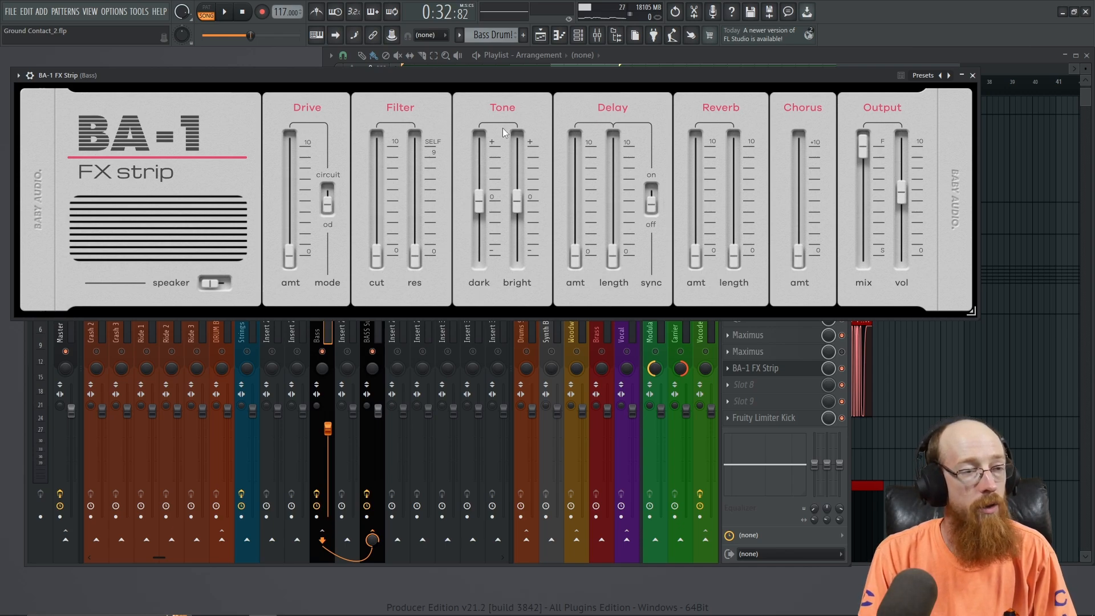
Step: Audition the dark and bright tone controls boosted during playback, and reset both to 0
{"action": "key", "text": "space"}
{"action": "left_click_drag", "start_coordinate": [479, 200], "coordinate": [521, 145]}
{"action": "double_click", "coordinate": [516, 146]}
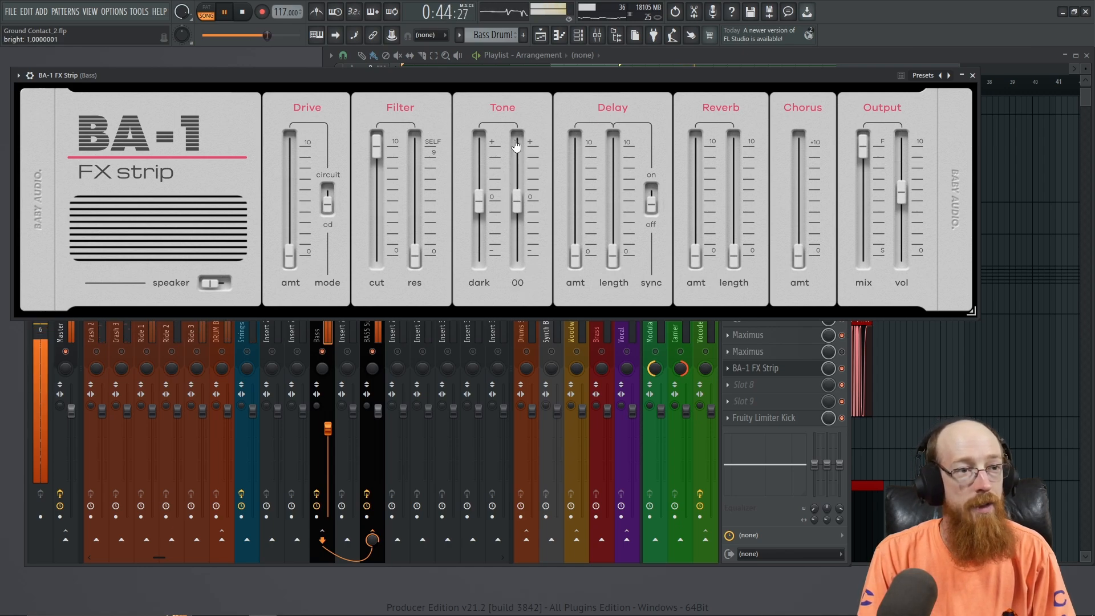
{"action": "key", "text": "space"}
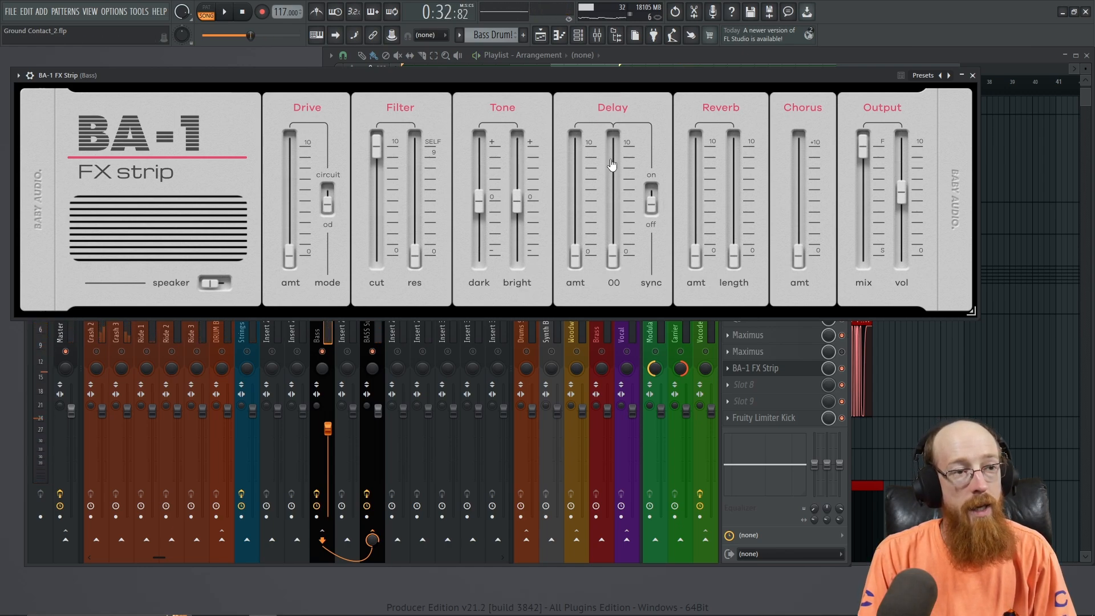
Step: Audition the delay with the amount at 84 and sync off, raising the length to about 70 during playback
{"action": "left_click_drag", "start_coordinate": [576, 257], "coordinate": [577, 167]}
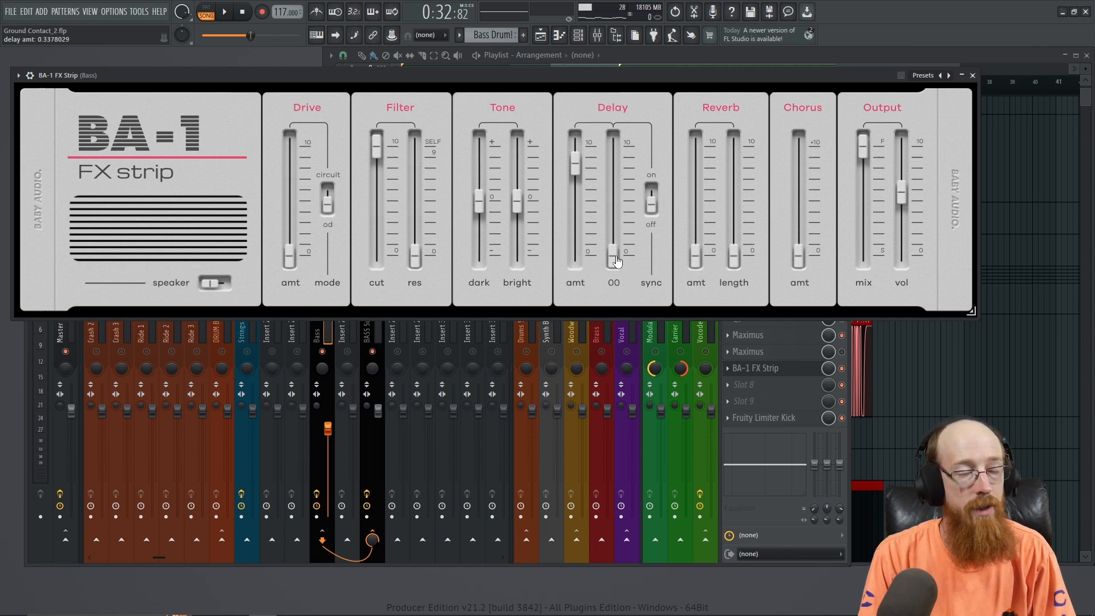
{"action": "left_click", "coordinate": [652, 204]}
{"action": "left_click", "coordinate": [652, 206]}
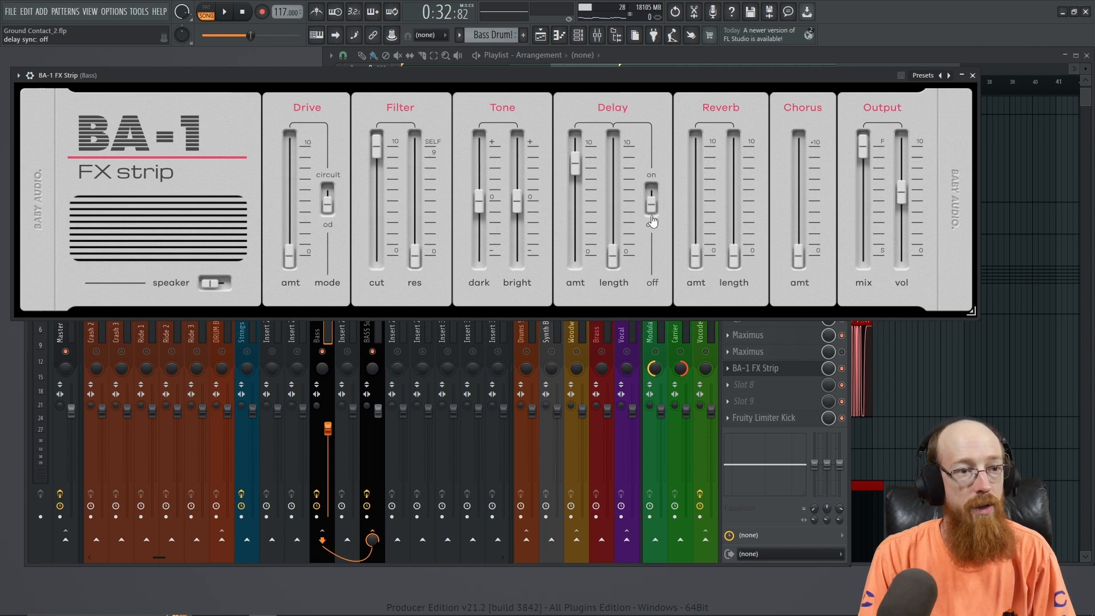
{"action": "key", "text": "space"}
{"action": "left_click_drag", "start_coordinate": [622, 256], "coordinate": [618, 212]}
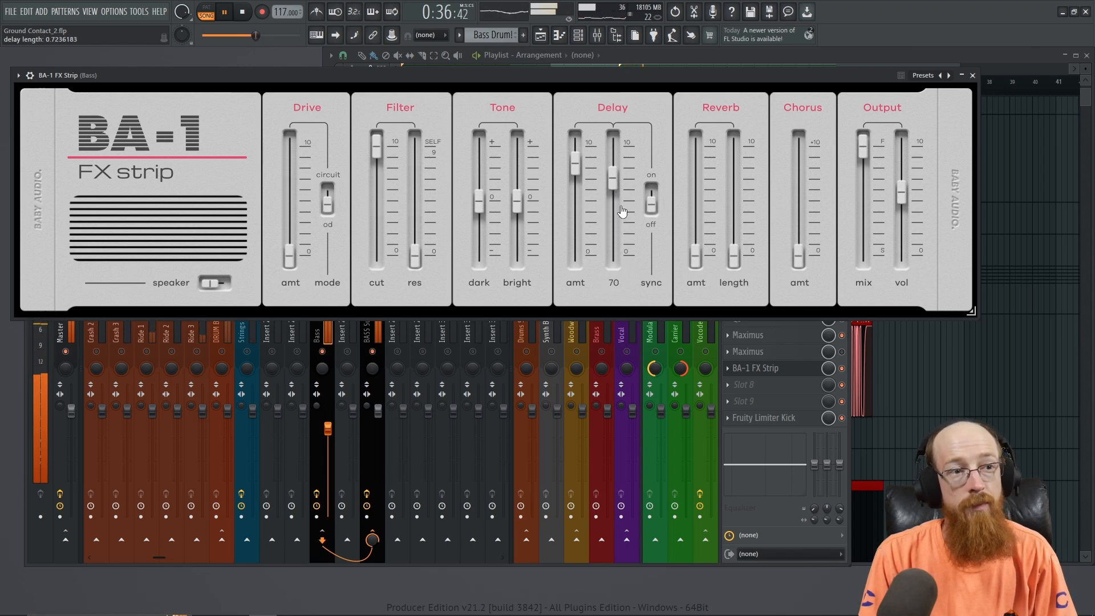
{"action": "key", "text": "space"}
Step: Turn delay sync on, audition a 1/4 delay length during playback, and lower the length to minimum and amount to 0
{"action": "left_click", "coordinate": [651, 204]}
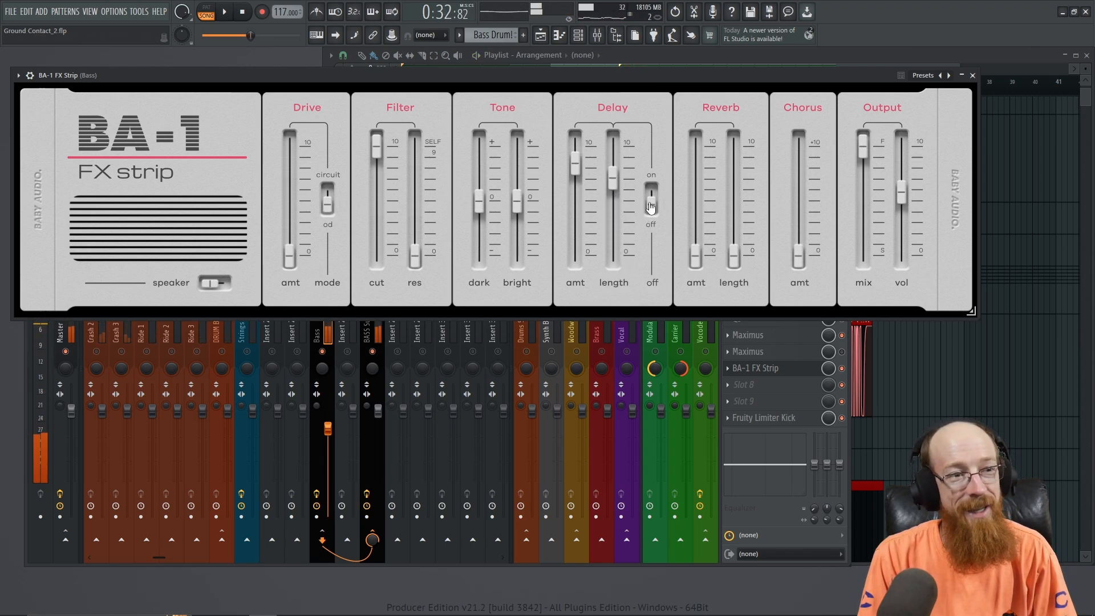
{"action": "left_click_drag", "start_coordinate": [613, 216], "coordinate": [616, 182]}
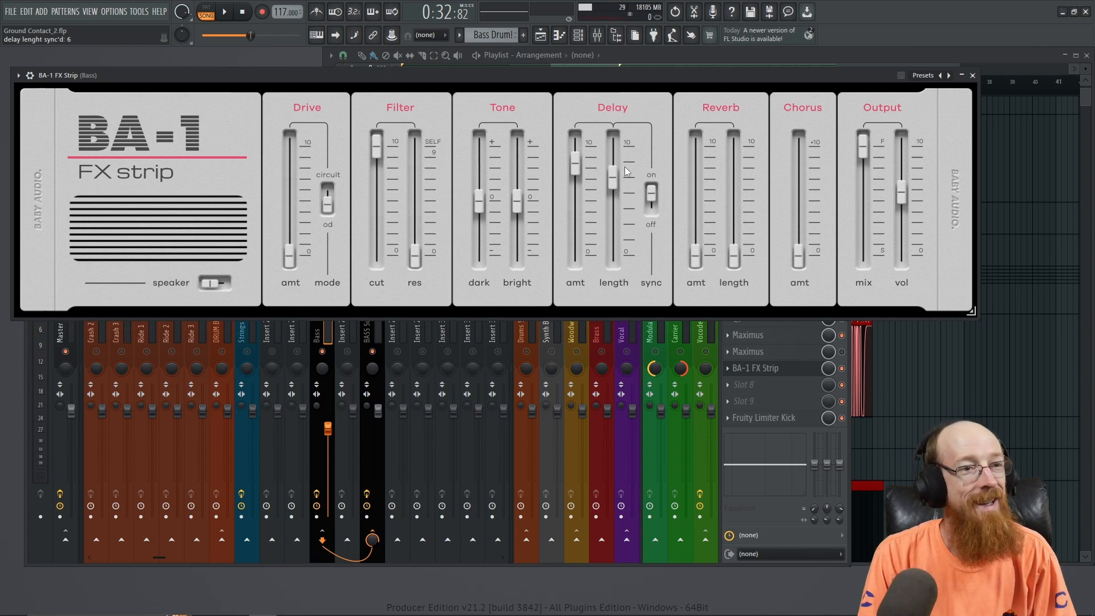
{"action": "key", "text": "space"}
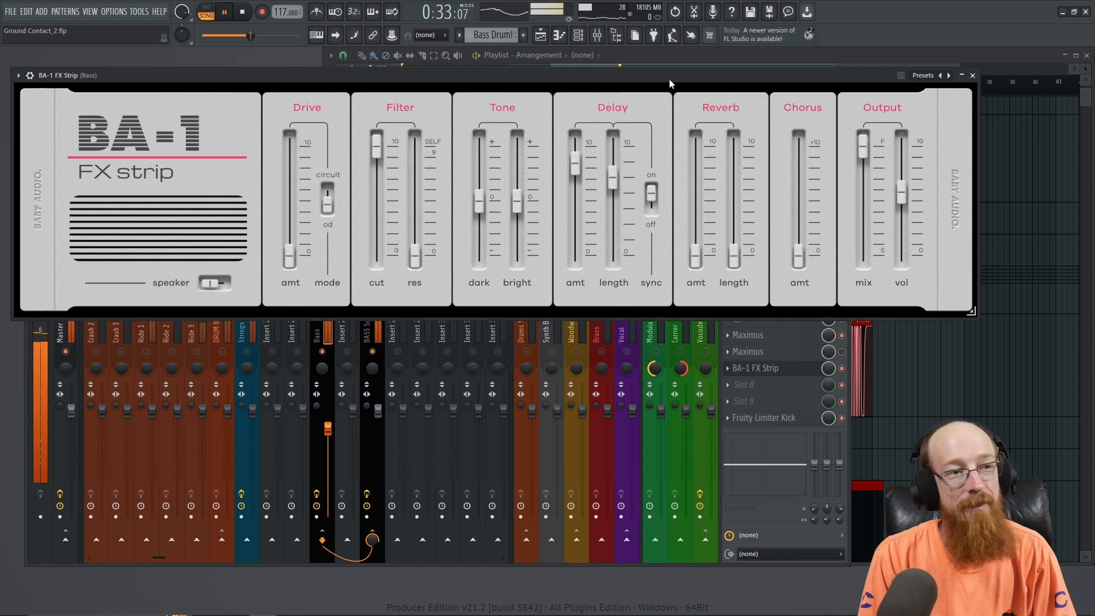
{"action": "key", "text": "space"}
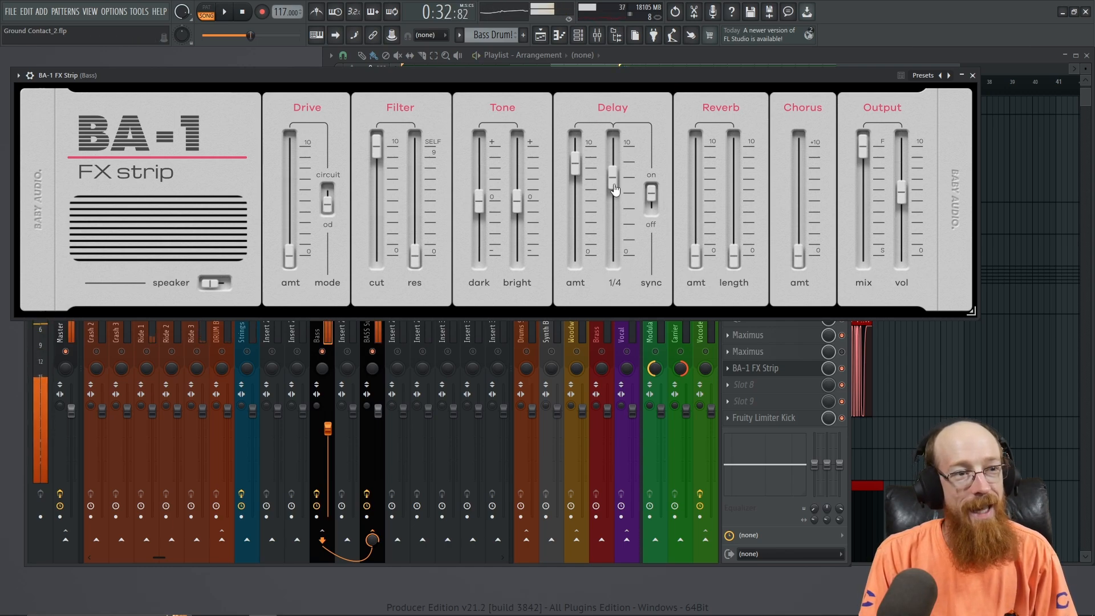
{"action": "left_click_drag", "start_coordinate": [614, 190], "coordinate": [614, 273]}
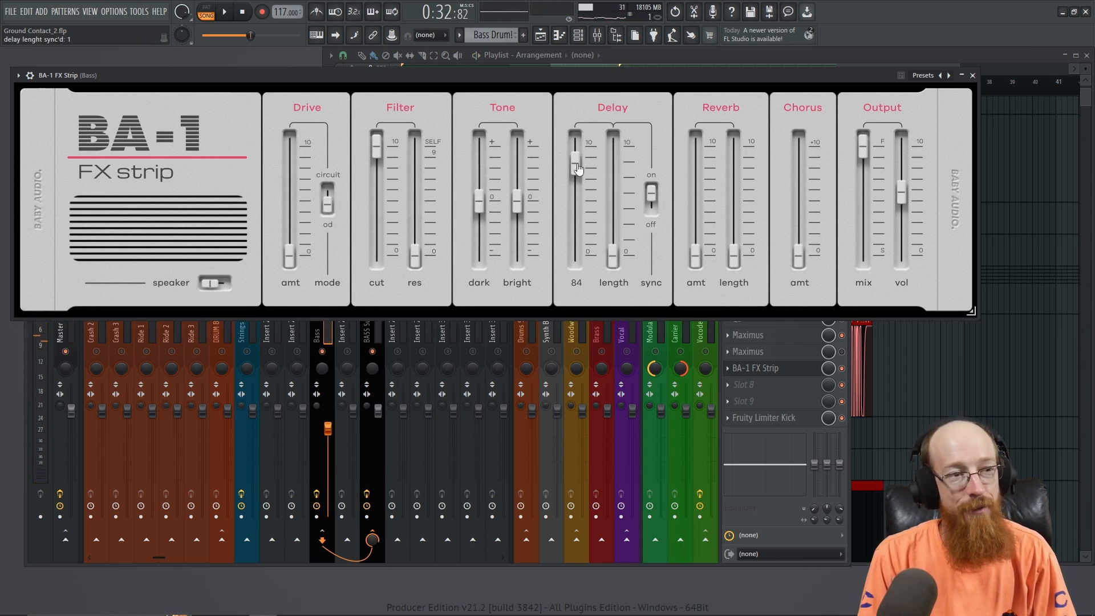
{"action": "left_click_drag", "start_coordinate": [577, 165], "coordinate": [588, 358]}
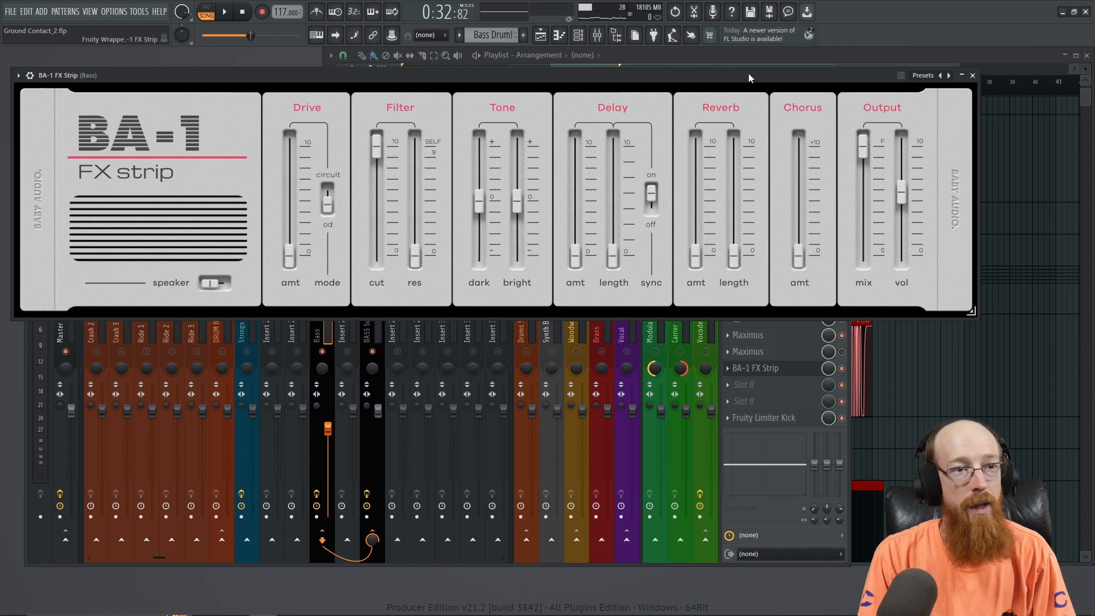
Step: Audition the reverb amount and length raised during playback, and reset both to 0
{"action": "key", "text": "space"}
{"action": "left_click_drag", "start_coordinate": [696, 255], "coordinate": [705, 185]}
{"action": "left_click_drag", "start_coordinate": [734, 255], "coordinate": [695, 257]}
{"action": "left_click_drag", "start_coordinate": [733, 168], "coordinate": [734, 268]}
{"action": "key", "text": "space"}
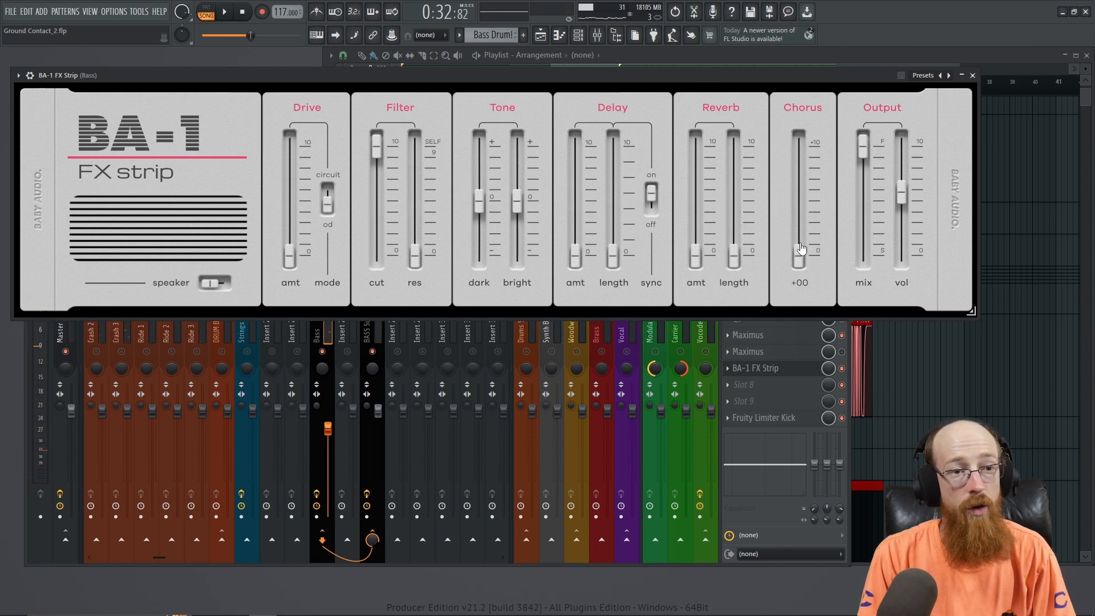
Step: Audition the chorus amount during playback and reset it to 0, and try the output volume slider
{"action": "key", "text": "space"}
{"action": "mouse_move", "coordinate": [797, 261]}
{"action": "left_mouse_down"}
{"action": "mouse_move", "coordinate": [802, 153]}
{"action": "mouse_move", "coordinate": [810, 264]}
{"action": "left_mouse_up"}
{"action": "key", "text": "space"}
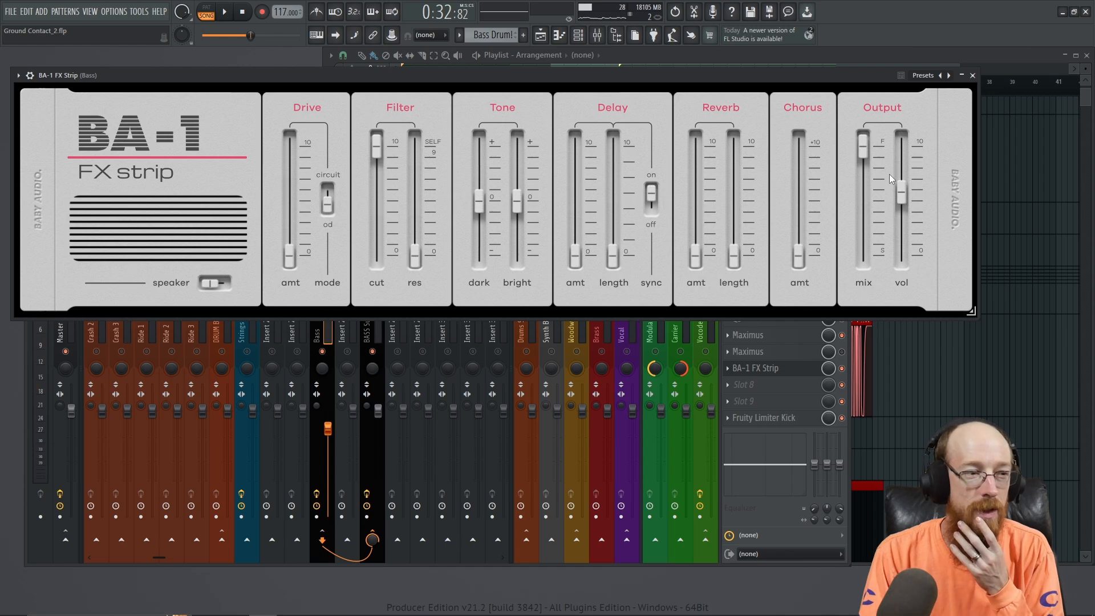
{"action": "mouse_move", "coordinate": [904, 210]}
{"action": "mouse_move", "coordinate": [904, 206]}
{"action": "left_mouse_down"}
{"action": "mouse_move", "coordinate": [904, 197]}
{"action": "mouse_move", "coordinate": [903, 207]}
{"action": "left_mouse_up"}
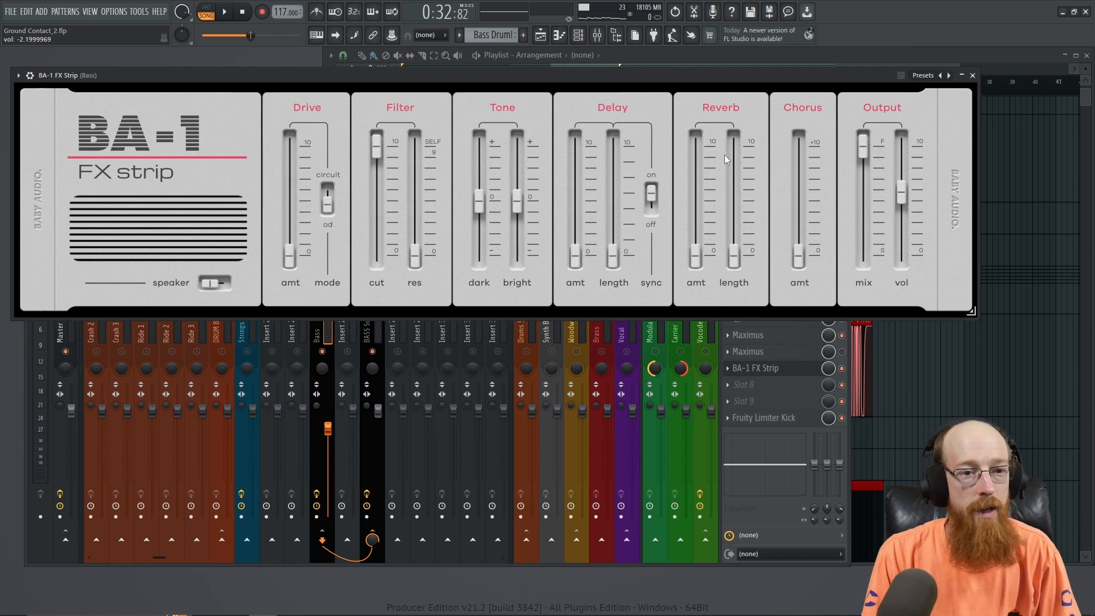
Step: Select bars 17 to 33 on the playlist timeline and collapse the Rick Bass automation lane
{"action": "left_click", "coordinate": [889, 52]}
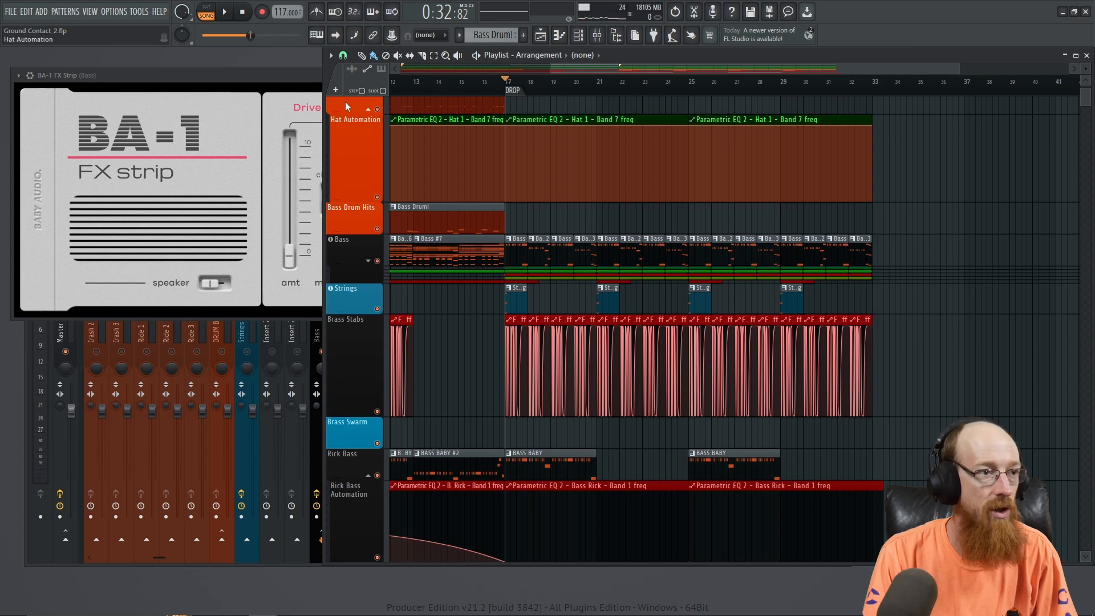
{"action": "left_click", "coordinate": [299, 76]}
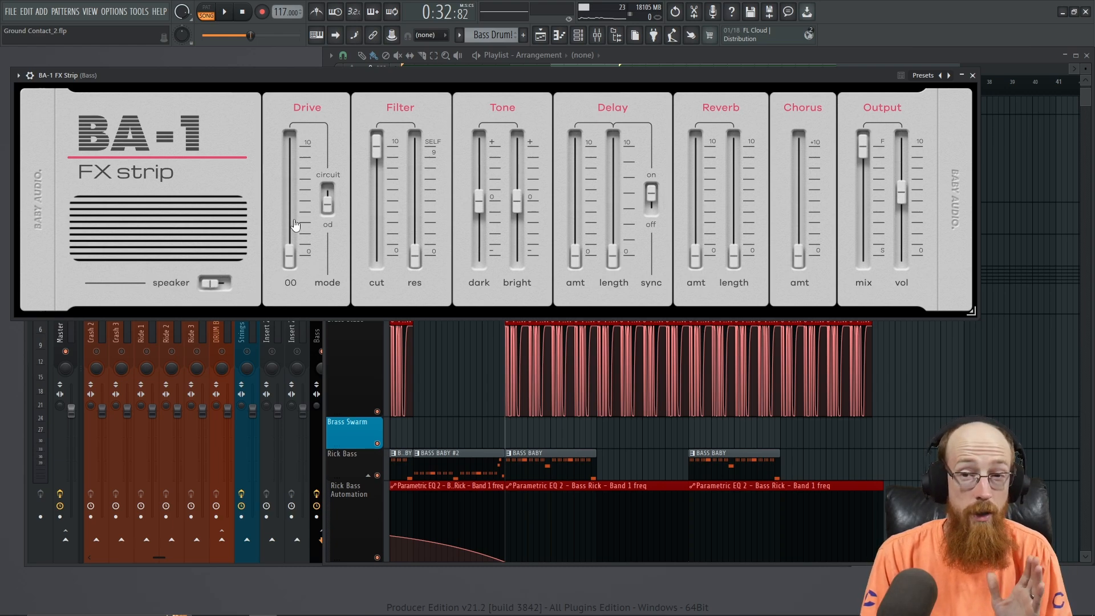
{"action": "left_click", "coordinate": [813, 60]}
{"action": "left_click_drag", "start_coordinate": [507, 87], "coordinate": [873, 86]}
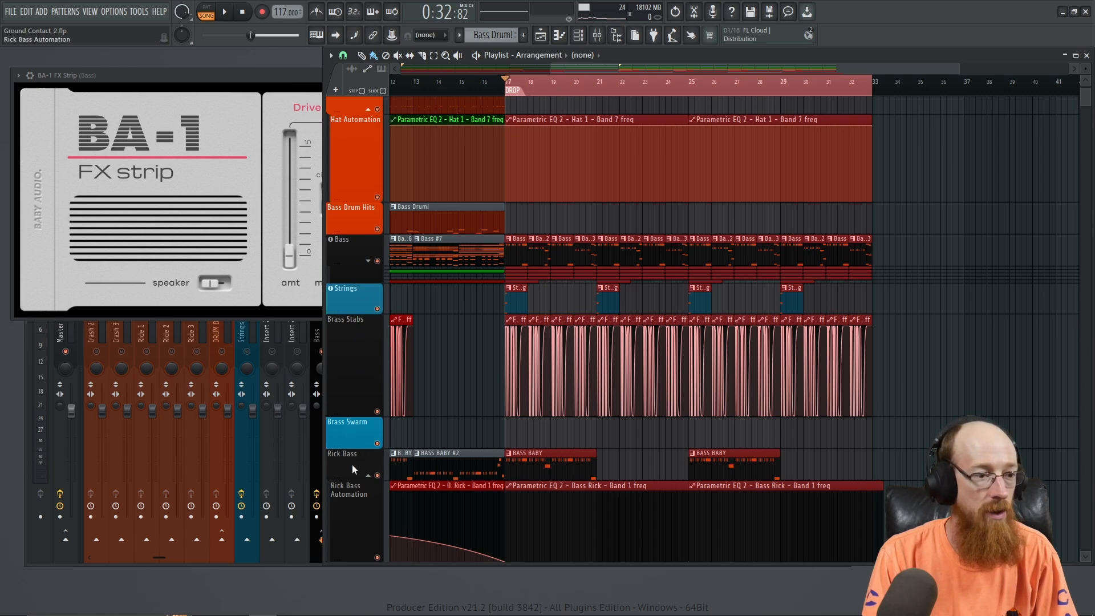
{"action": "left_click", "coordinate": [367, 475]}
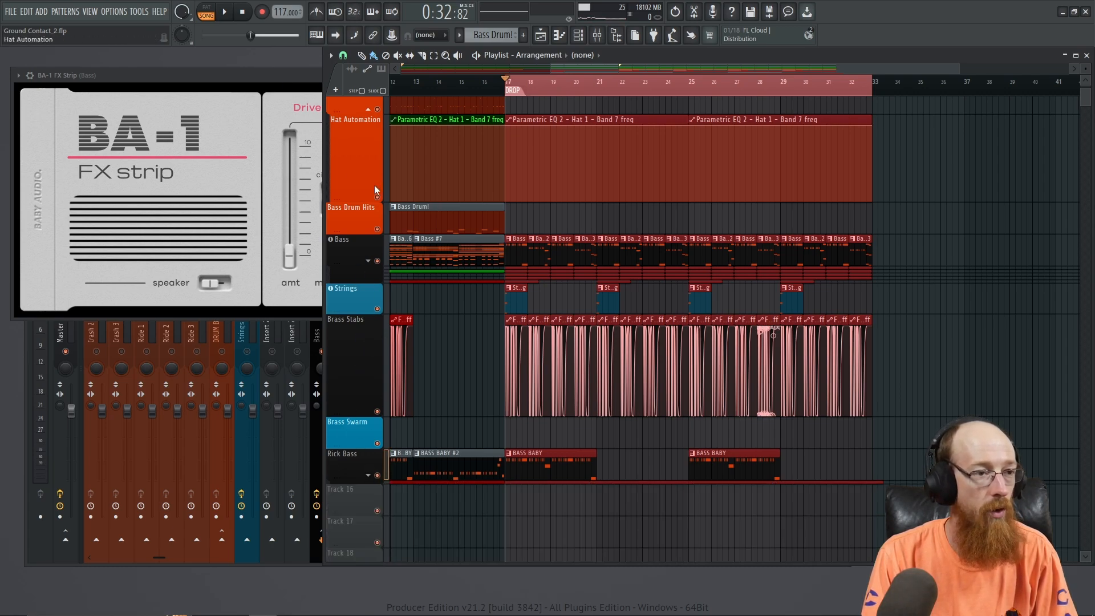
Step: Return to the BA-1 FX Strip and browse its parameters in the project browser
{"action": "left_click", "coordinate": [197, 113]}
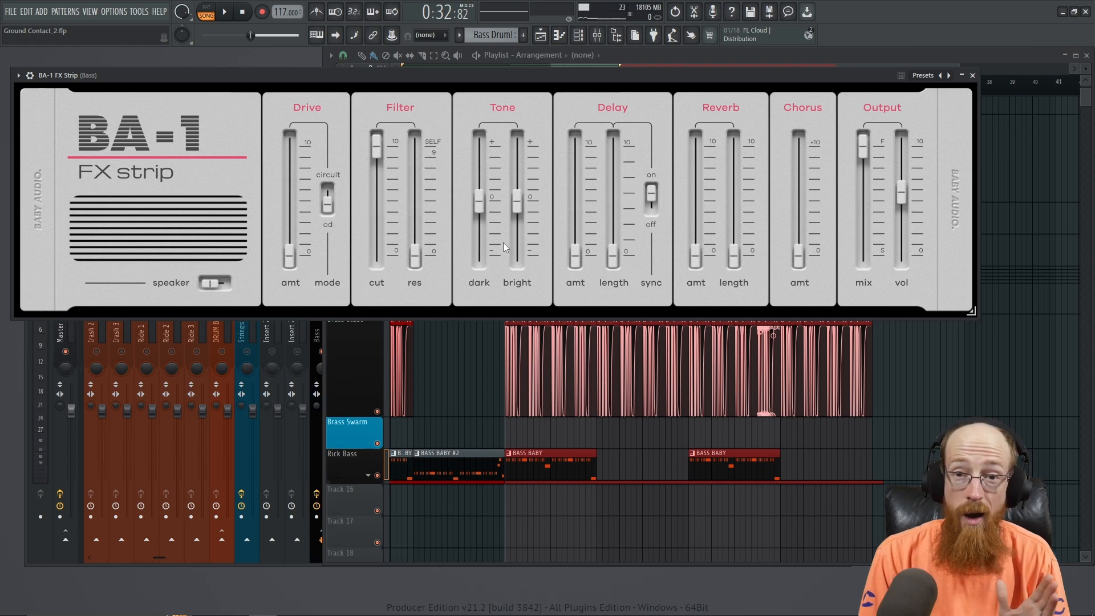
{"action": "mouse_move", "coordinate": [488, 254]}
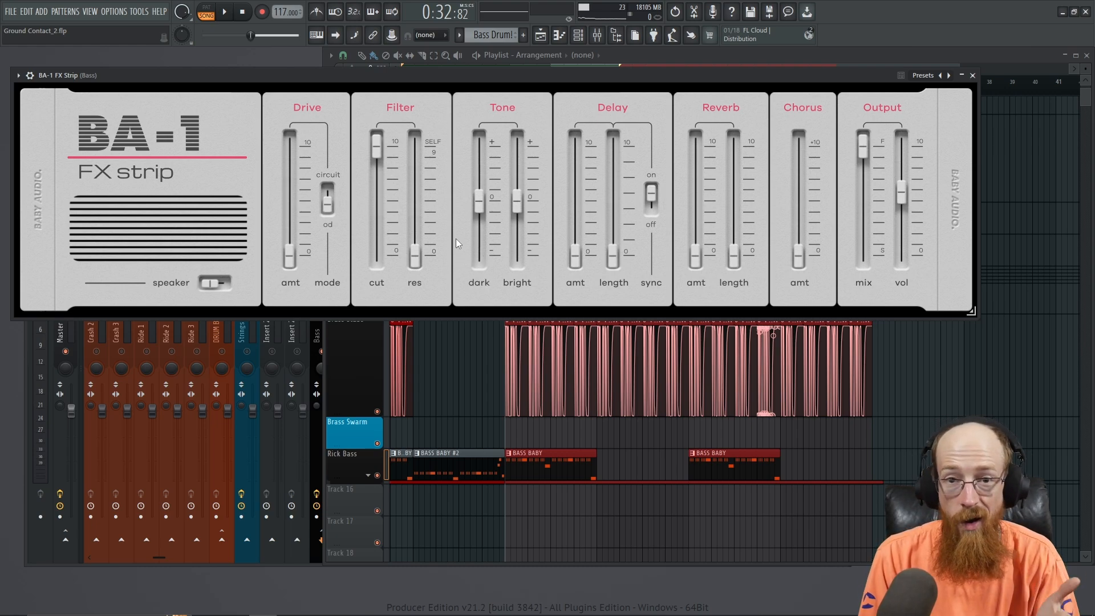
{"action": "mouse_move", "coordinate": [322, 198]}
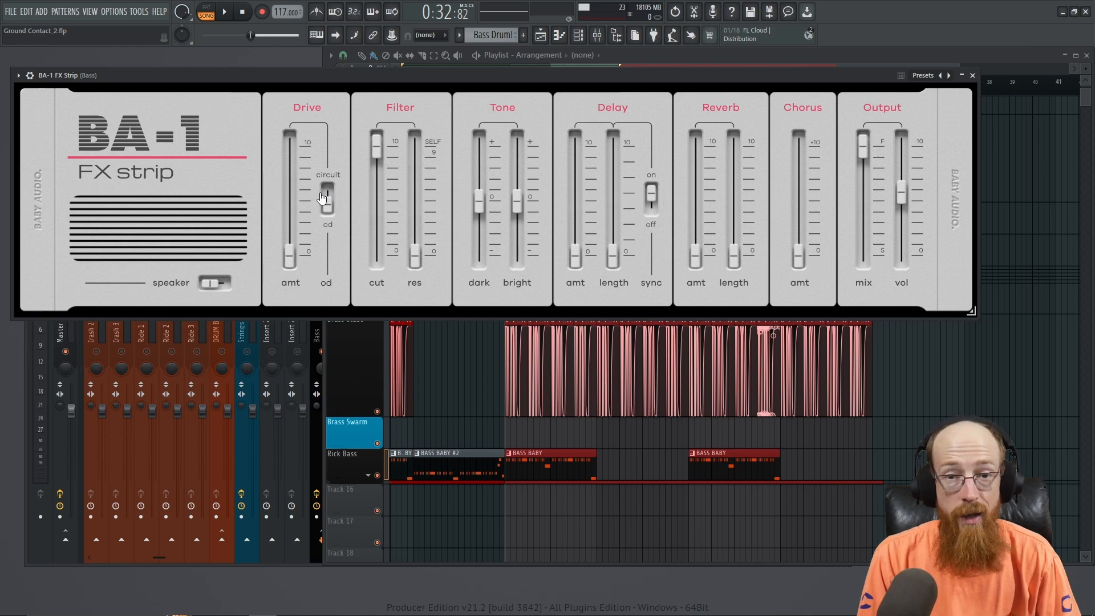
{"action": "left_click", "coordinate": [18, 75]}
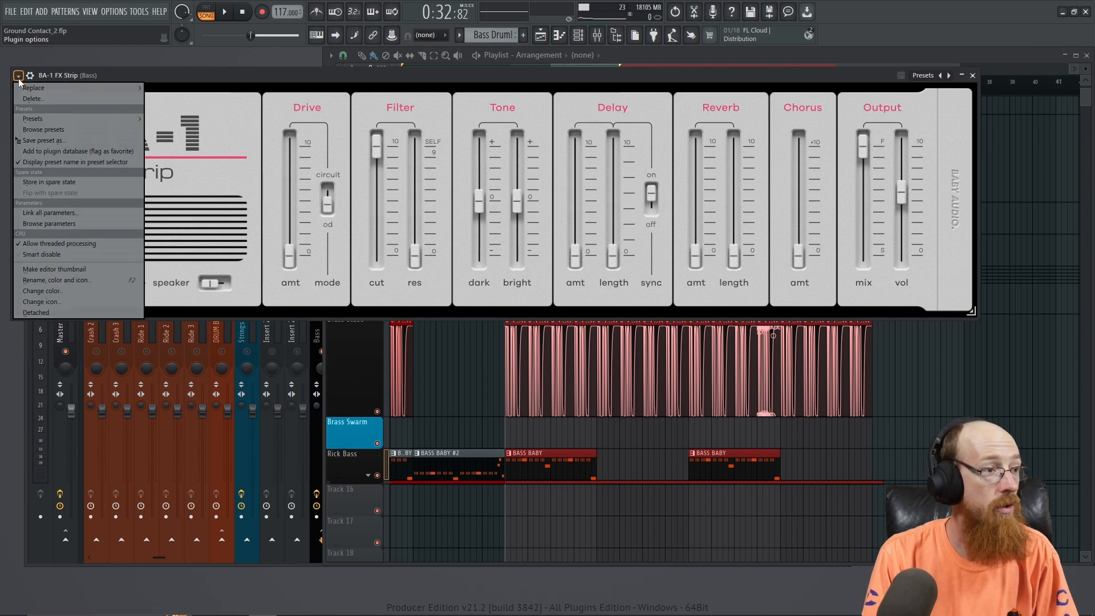
{"action": "left_click", "coordinate": [87, 223]}
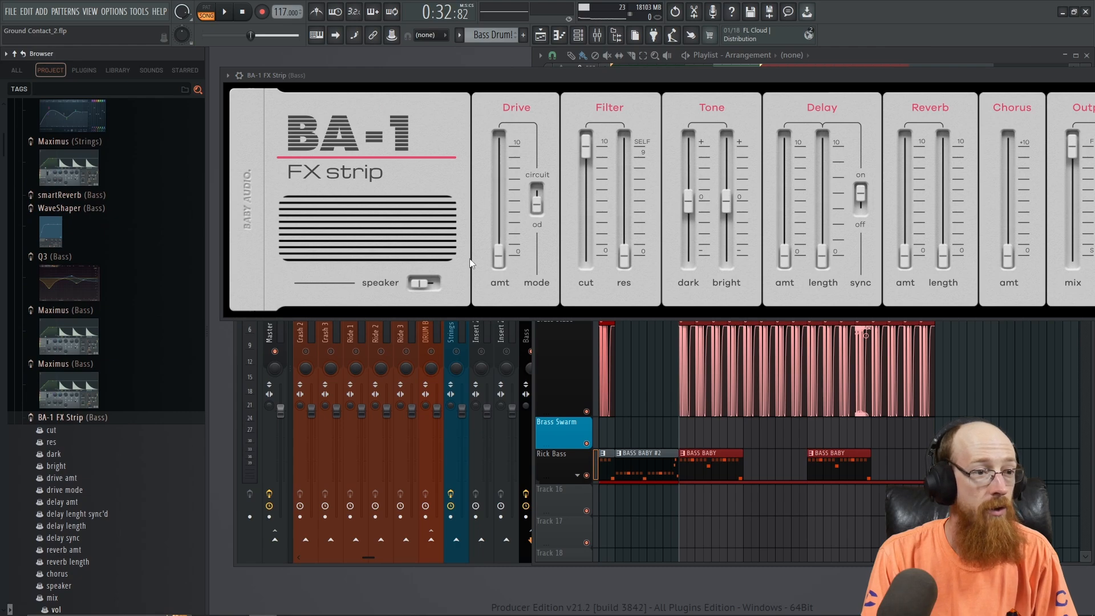
Step: Touch the speaker switch to locate its parameter, leave it off, and create an automation clip for it
{"action": "left_click", "coordinate": [420, 283]}
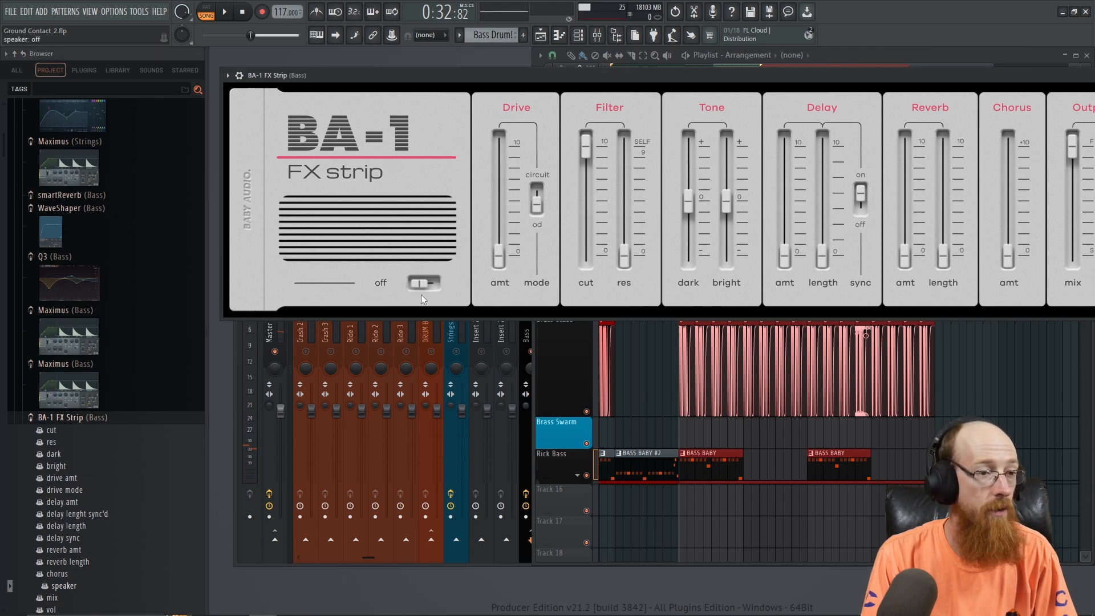
{"action": "right_click", "coordinate": [76, 587]}
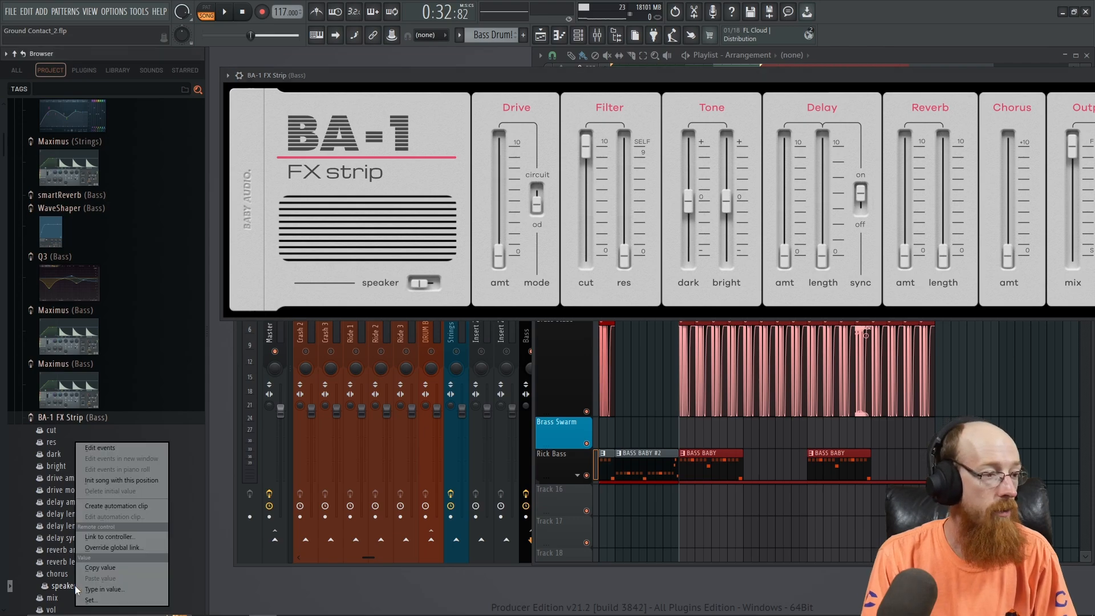
{"action": "left_click", "coordinate": [149, 506]}
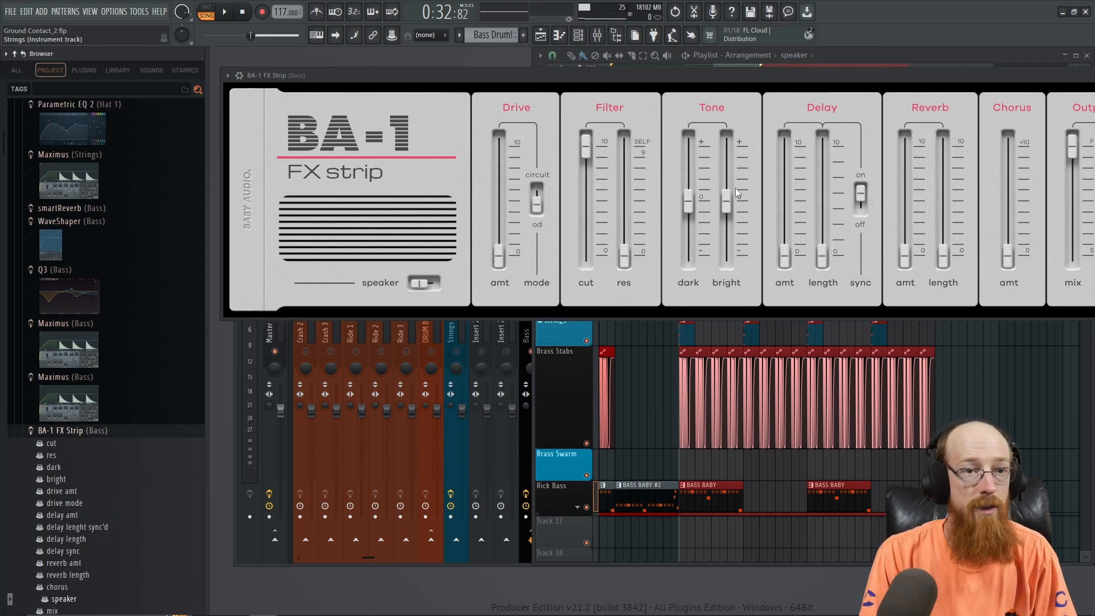
Step: Show the playlist and expand the Bass track group down to its speaker automation clip
{"action": "left_click", "coordinate": [964, 53]}
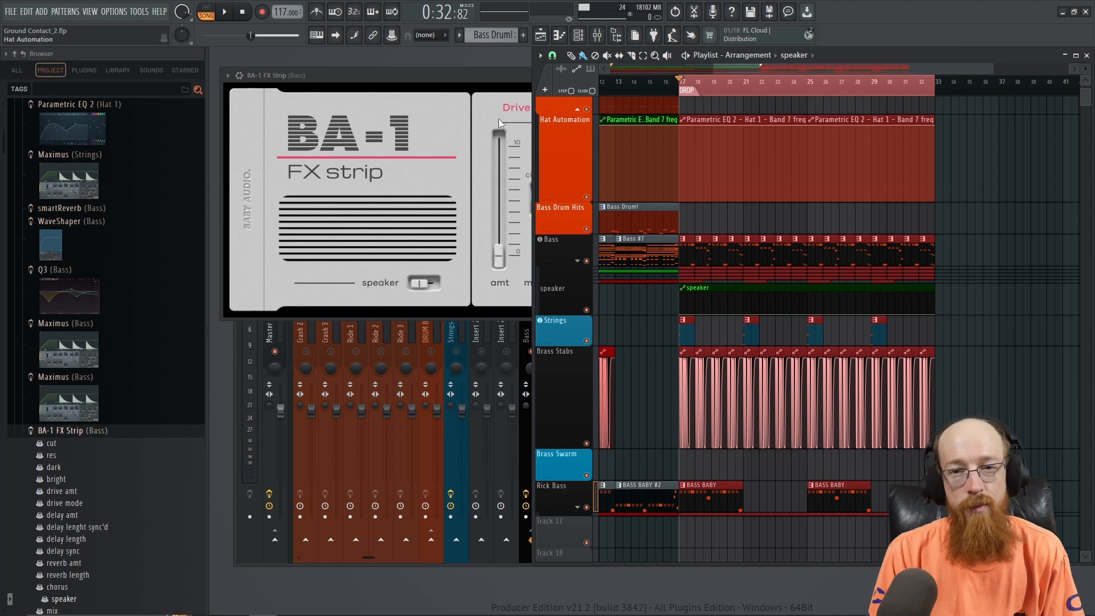
{"action": "left_click", "coordinate": [577, 261]}
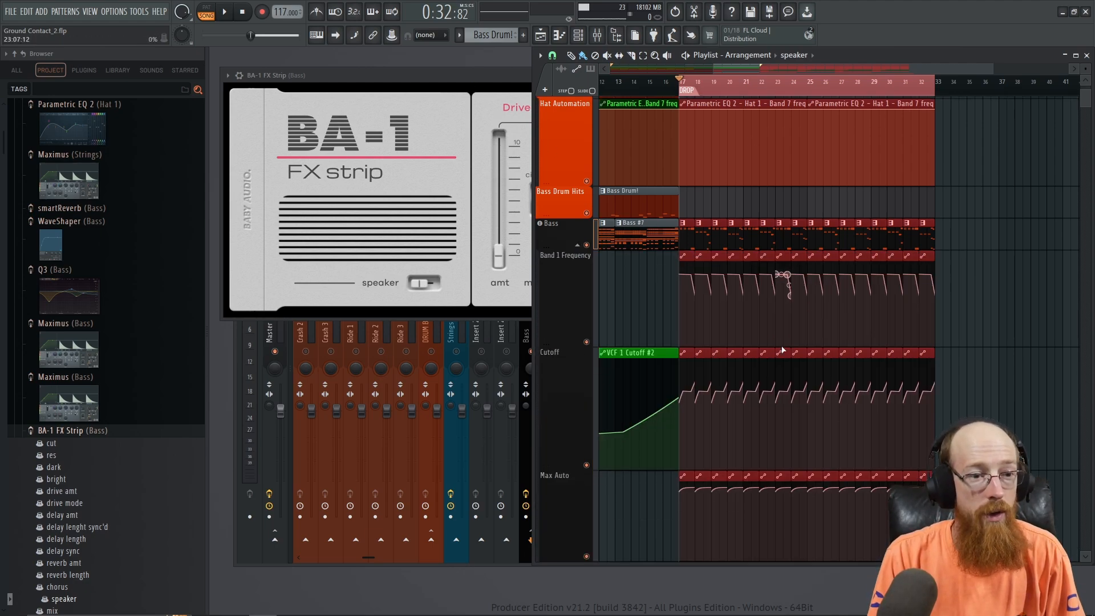
{"action": "scroll", "coordinate": [777, 347], "scroll_direction": "down", "scroll_amount": 4}
{"action": "scroll", "coordinate": [777, 346], "scroll_direction": "down", "scroll_amount": 5}
{"action": "scroll", "coordinate": [711, 340], "scroll_direction": "up", "scroll_amount": 3}
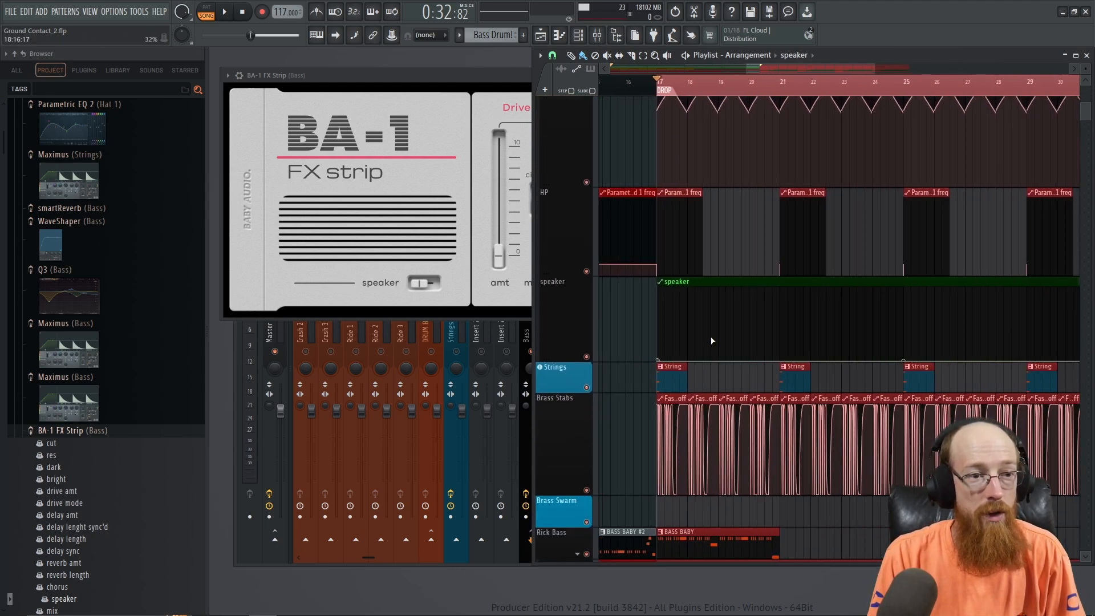
Step: Shape the speaker automation clip to switch fully on for the last beat before bar 21 and off at bar 21
{"action": "left_click", "coordinate": [792, 82]}
{"action": "scroll", "coordinate": [824, 351], "scroll_direction": "up", "scroll_amount": 3}
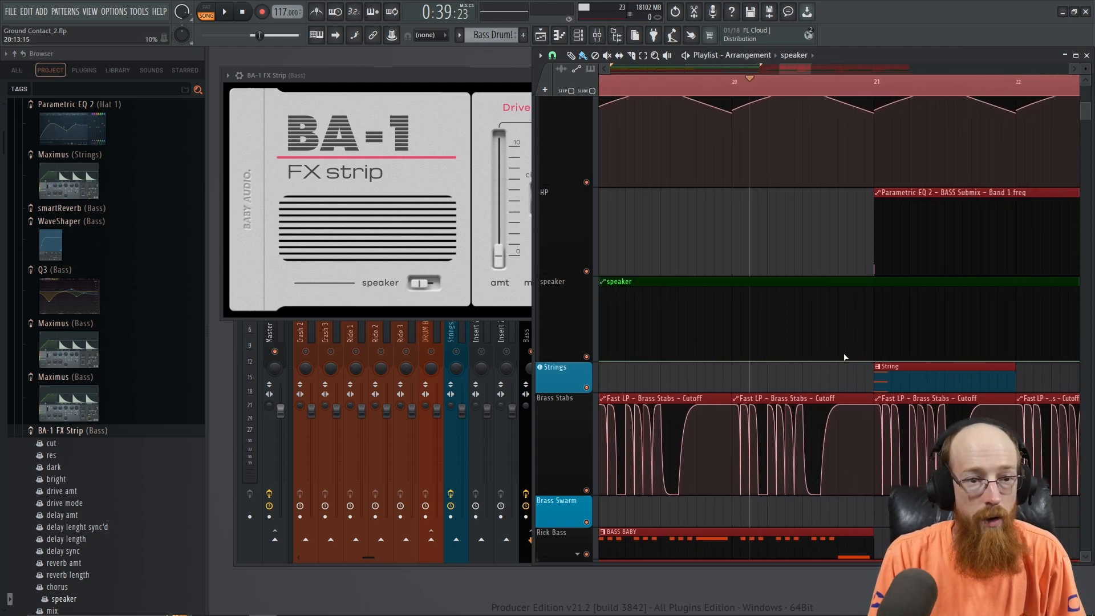
{"action": "left_click", "coordinate": [837, 335]}
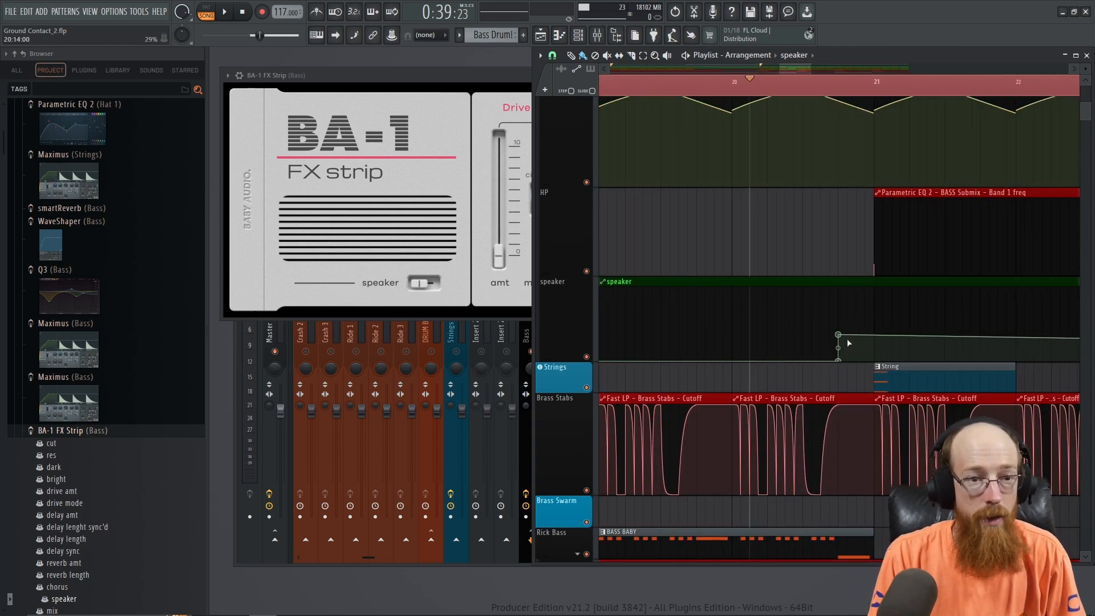
{"action": "left_click_drag", "start_coordinate": [838, 335], "coordinate": [874, 386]}
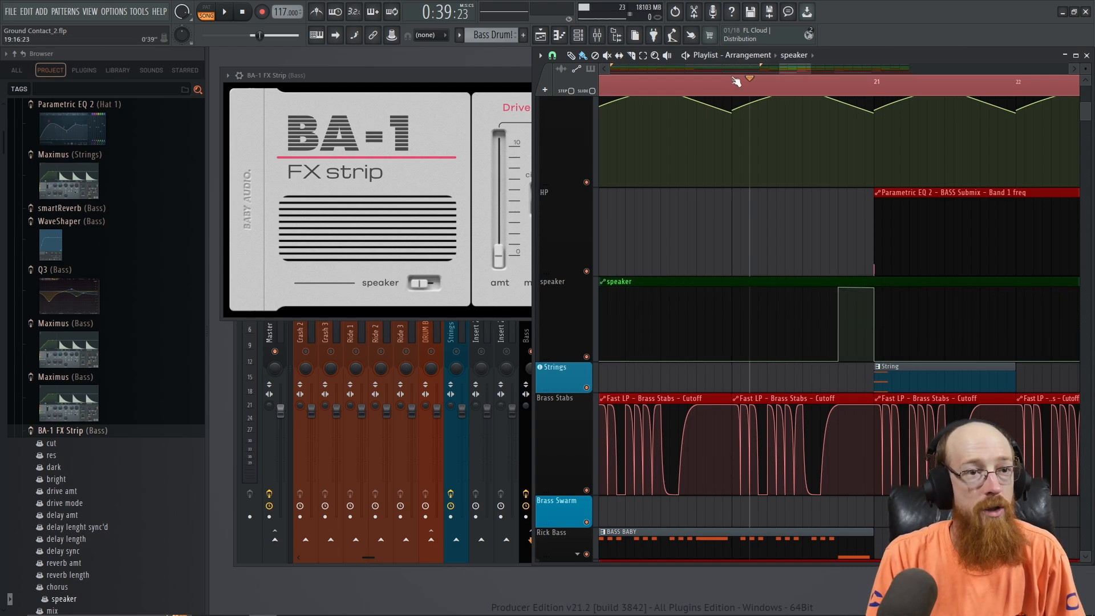
Step: Play the section around bar 21 to hear the speaker automation, and stop playback
{"action": "key", "text": "space"}
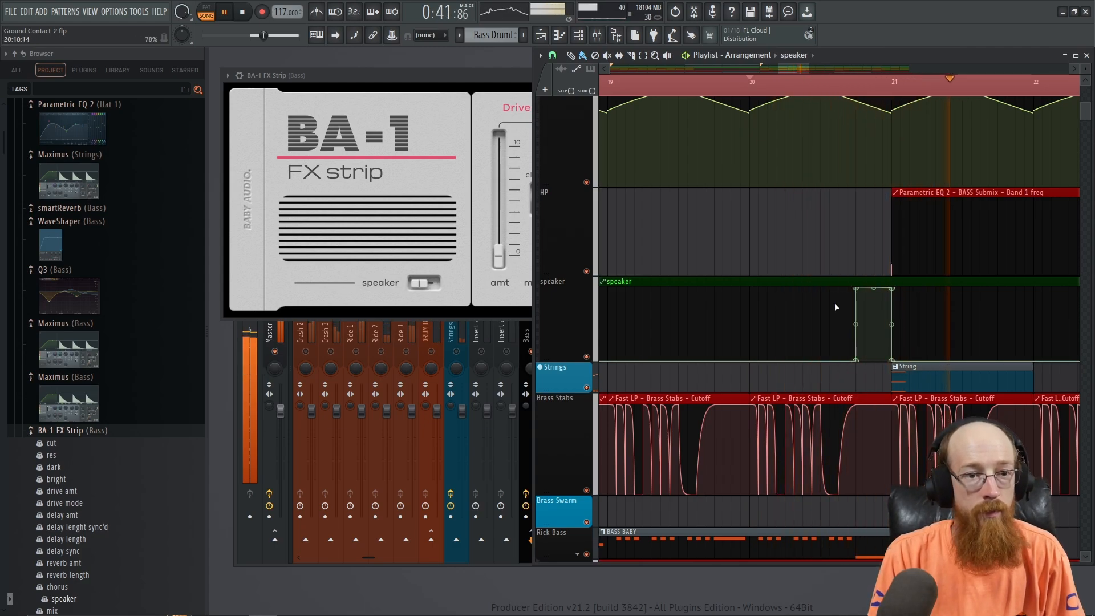
{"action": "key", "text": "space"}
{"action": "scroll", "coordinate": [695, 230], "scroll_direction": "down", "scroll_amount": 2}
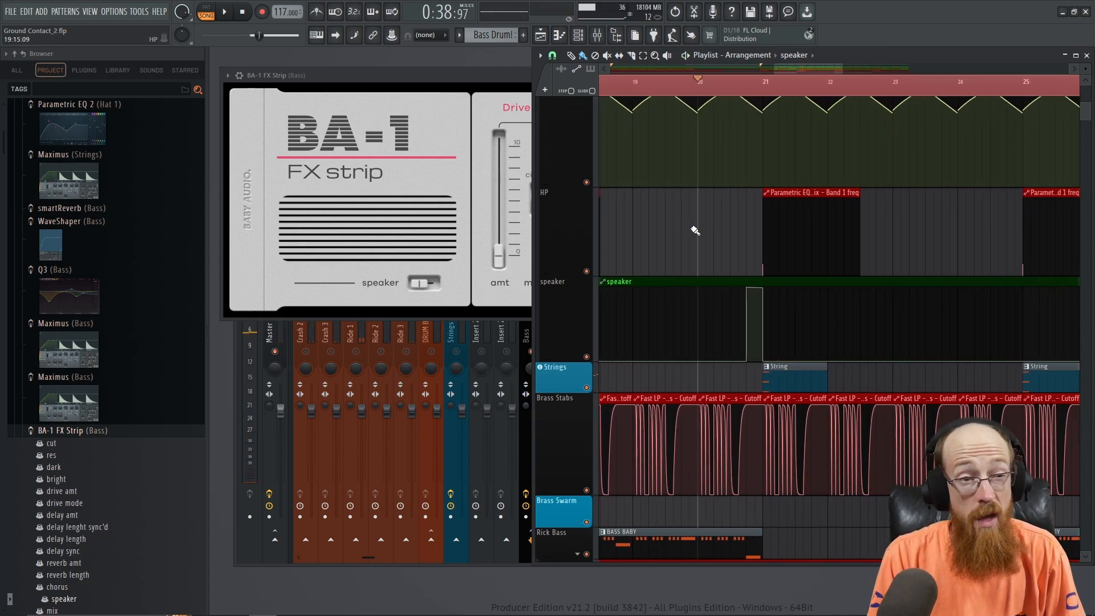
{"action": "scroll", "coordinate": [692, 251], "scroll_direction": "down", "scroll_amount": 2}
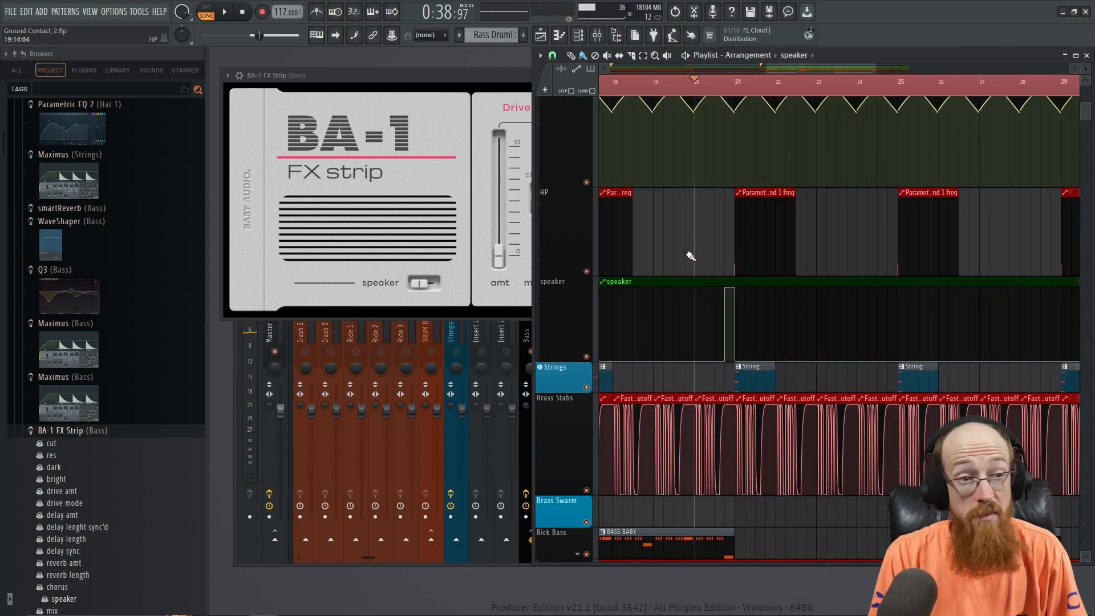
Step: Touch the BA-1 drive amount slider to locate its parameter, leave it at zero, and create an automation clip for it
{"action": "left_click", "coordinate": [475, 78]}
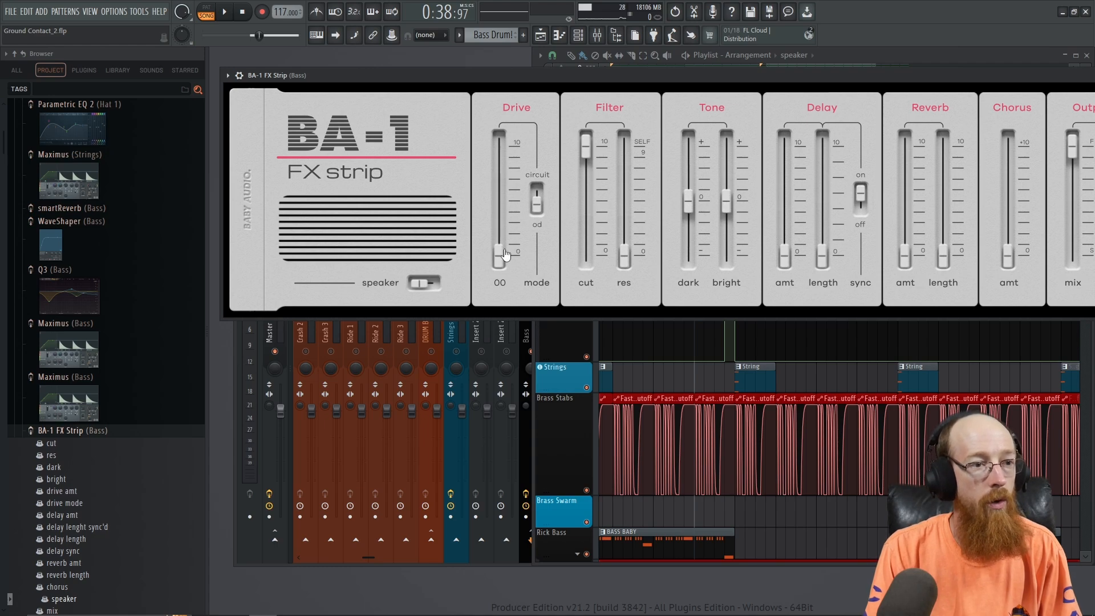
{"action": "left_click_drag", "start_coordinate": [502, 261], "coordinate": [503, 312]}
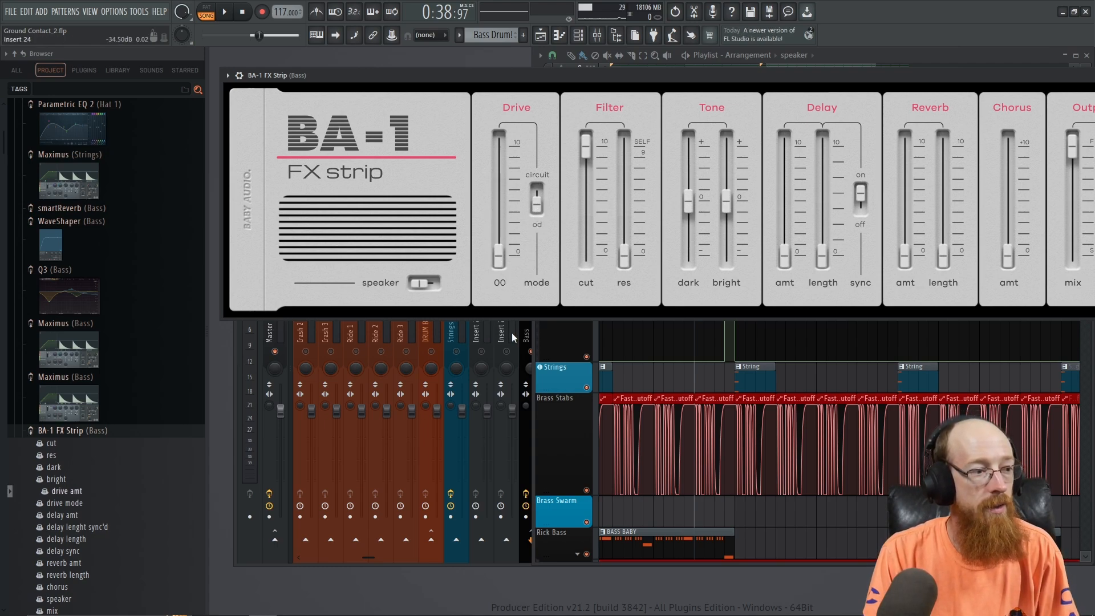
{"action": "right_click", "coordinate": [66, 491]}
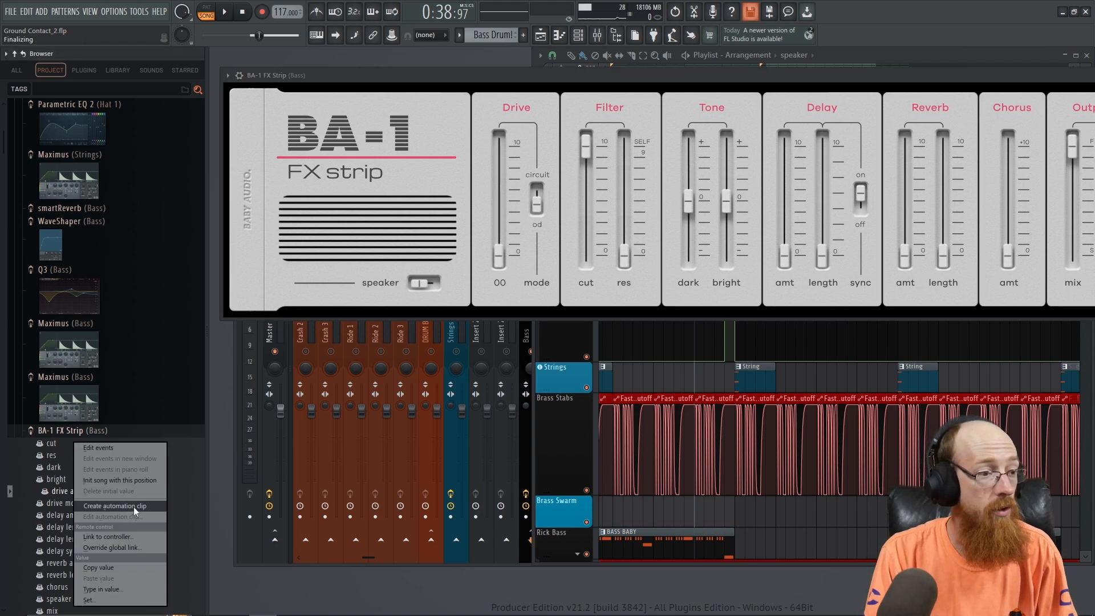
{"action": "left_click", "coordinate": [134, 506]}
Step: Enlarge the drive amt track and shape its clip to about half drive for the last beat before bar 21, zero elsewhere
{"action": "left_click", "coordinate": [905, 56]}
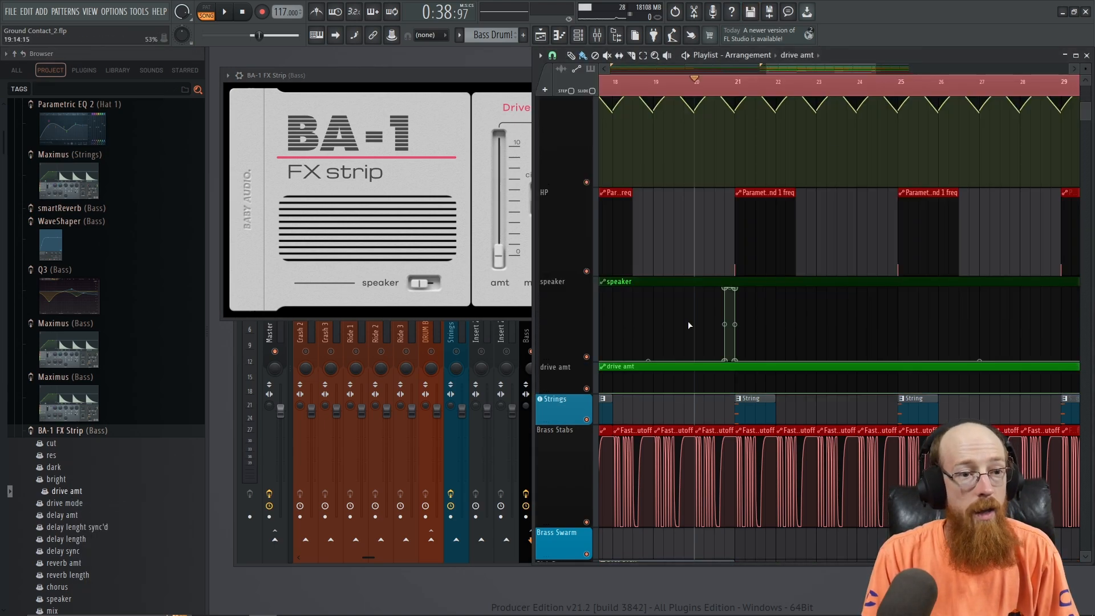
{"action": "left_click_drag", "start_coordinate": [569, 393], "coordinate": [717, 504]}
{"action": "right_click", "coordinate": [715, 453]}
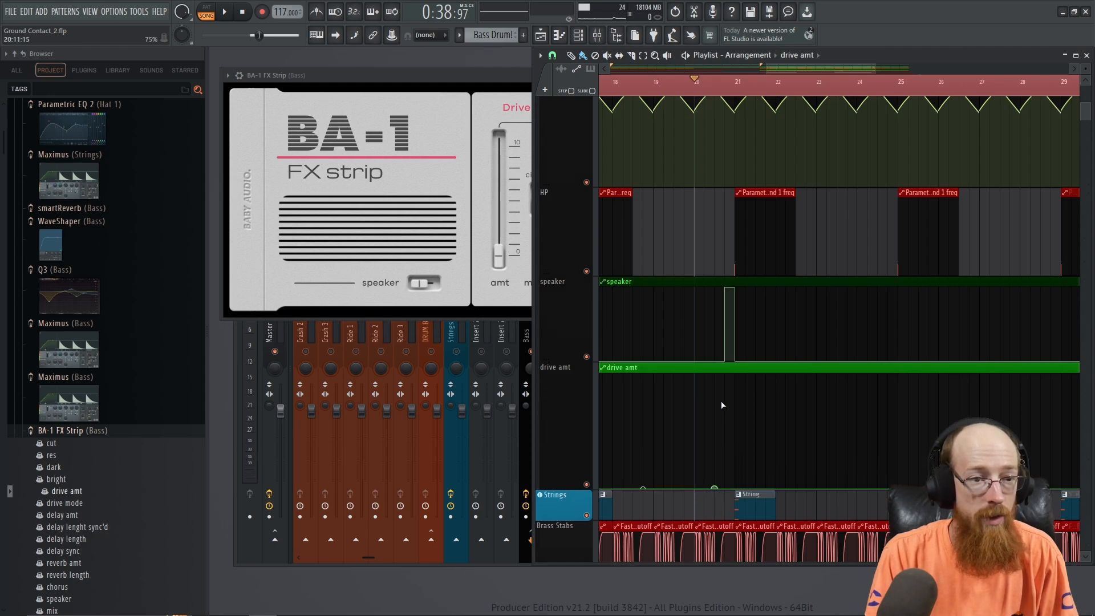
{"action": "scroll", "coordinate": [722, 418], "scroll_direction": "up", "scroll_amount": 4, "text": "ctrl"}
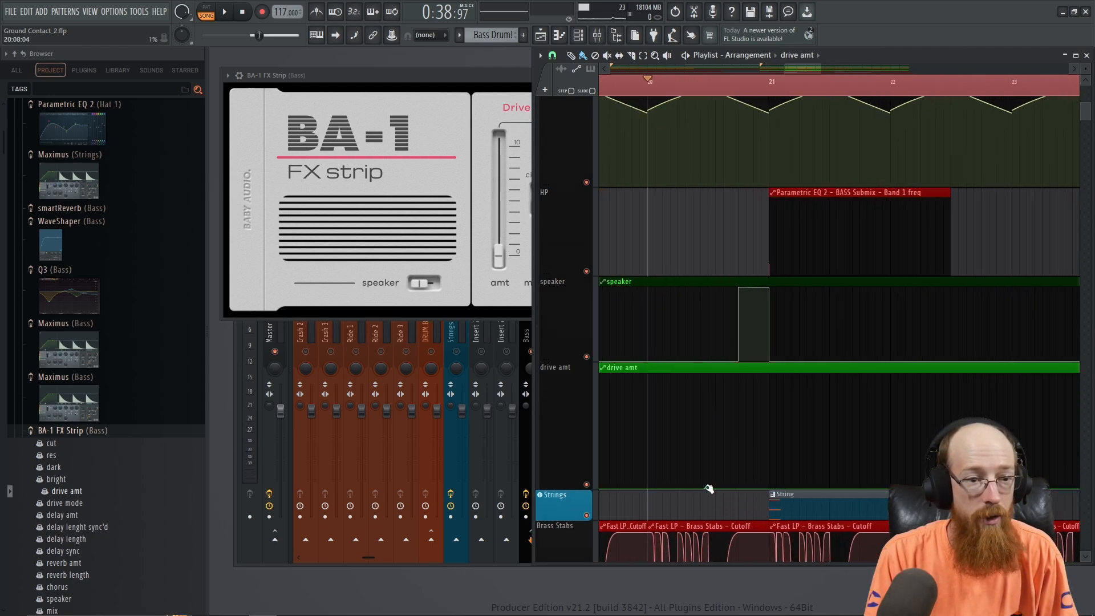
{"action": "right_click", "coordinate": [740, 434]}
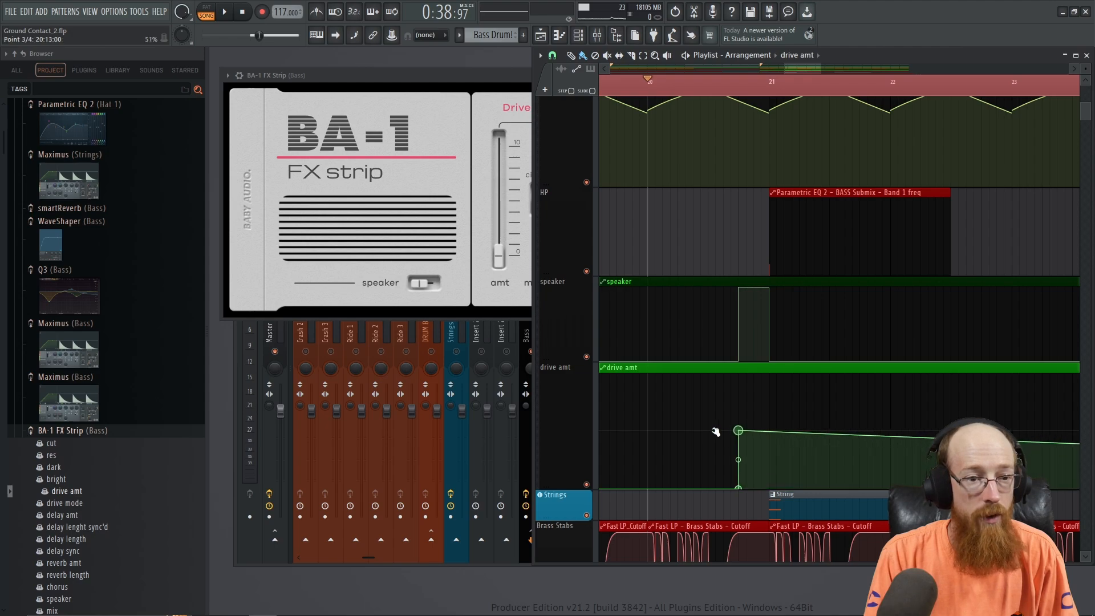
{"action": "right_click", "coordinate": [709, 430]}
{"action": "right_click", "coordinate": [708, 430]}
{"action": "right_click", "coordinate": [769, 429]}
{"action": "right_click", "coordinate": [769, 487]}
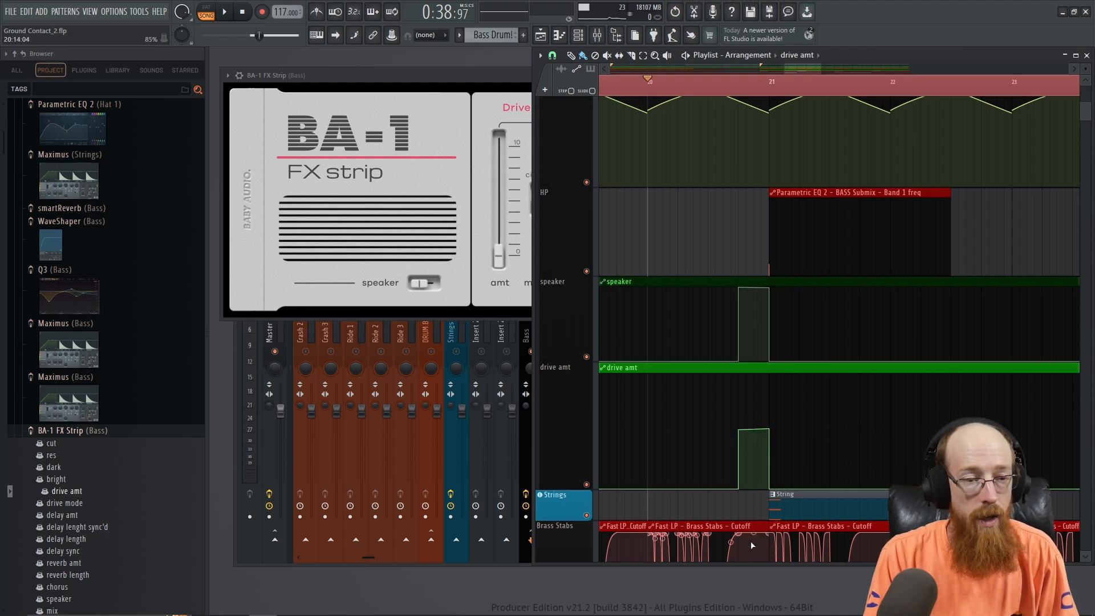
Step: Play the section around bar 21 to hear the speaker and drive automation together, and stop playback
{"action": "key", "text": "space"}
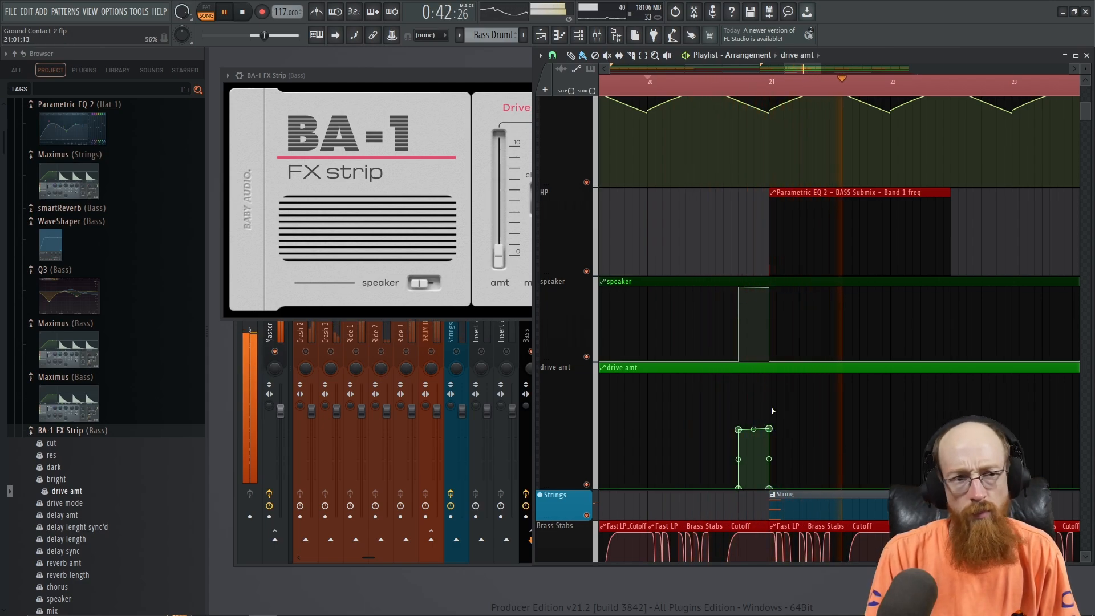
{"action": "key", "text": "space"}
Step: Set the playback position to bar 24, play from there, and stop playback
{"action": "scroll", "coordinate": [794, 277], "scroll_direction": "down", "scroll_amount": 3}
{"action": "scroll", "coordinate": [793, 277], "scroll_direction": "down", "scroll_amount": 3}
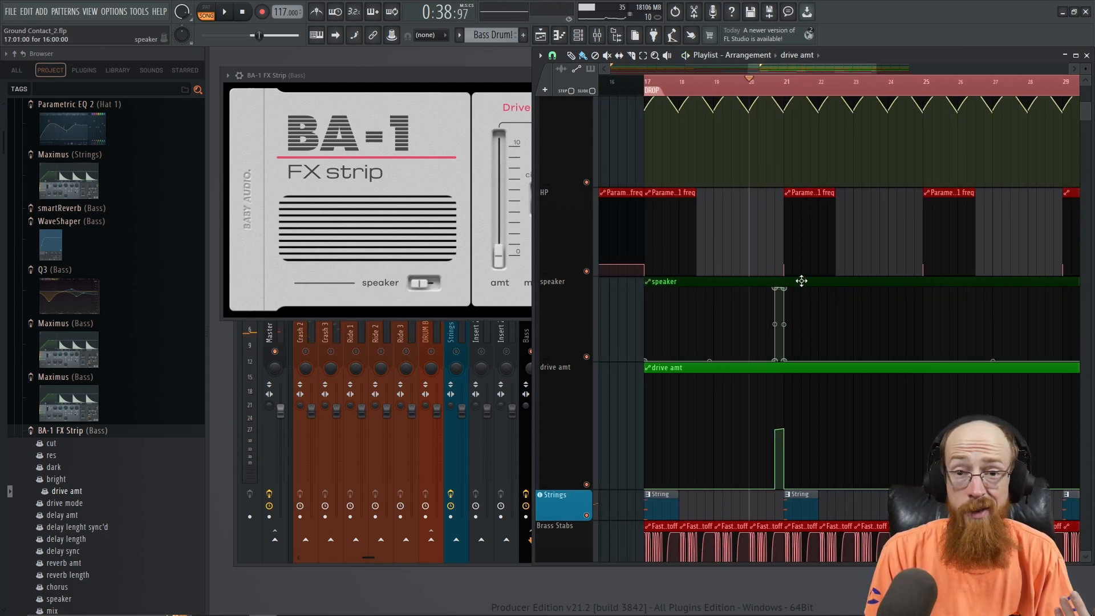
{"action": "left_click_drag", "start_coordinate": [886, 258], "coordinate": [781, 283]}
{"action": "left_click", "coordinate": [755, 86]}
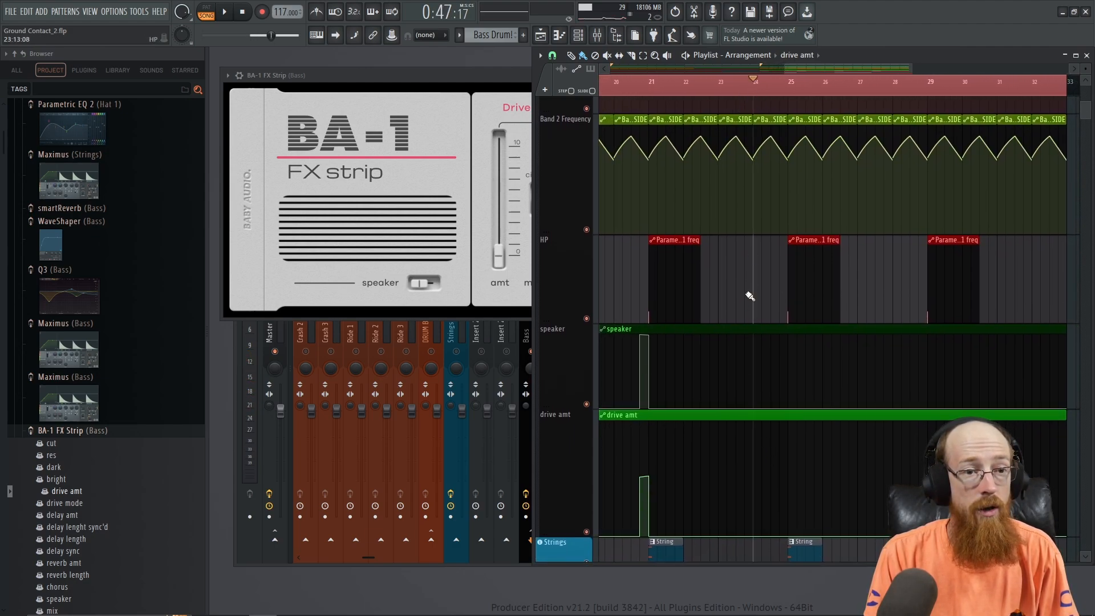
{"action": "key", "text": "space"}
{"action": "scroll", "coordinate": [779, 453], "scroll_direction": "down", "scroll_amount": 3}
{"action": "scroll", "coordinate": [745, 429], "scroll_direction": "up", "scroll_amount": 4}
{"action": "key", "text": "space"}
Step: Add a steep curved rise to full drive over the last two beats before bar 25 in the drive amt clip, and play it
{"action": "left_click_drag", "start_coordinate": [798, 425], "coordinate": [802, 321]}
{"action": "left_click_drag", "start_coordinate": [771, 389], "coordinate": [803, 316]}
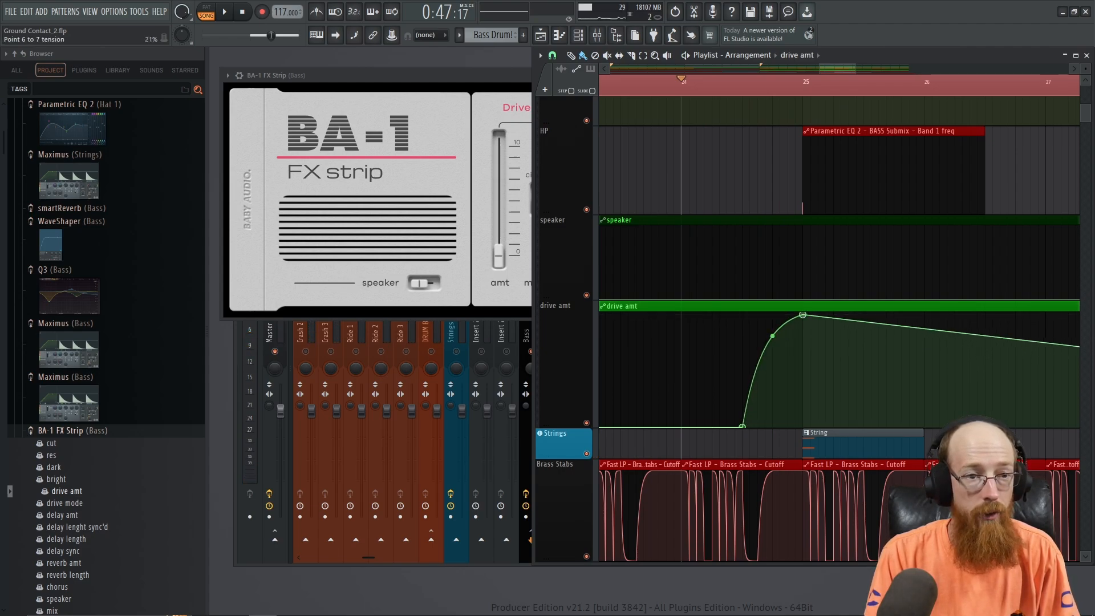
{"action": "key", "text": "space"}
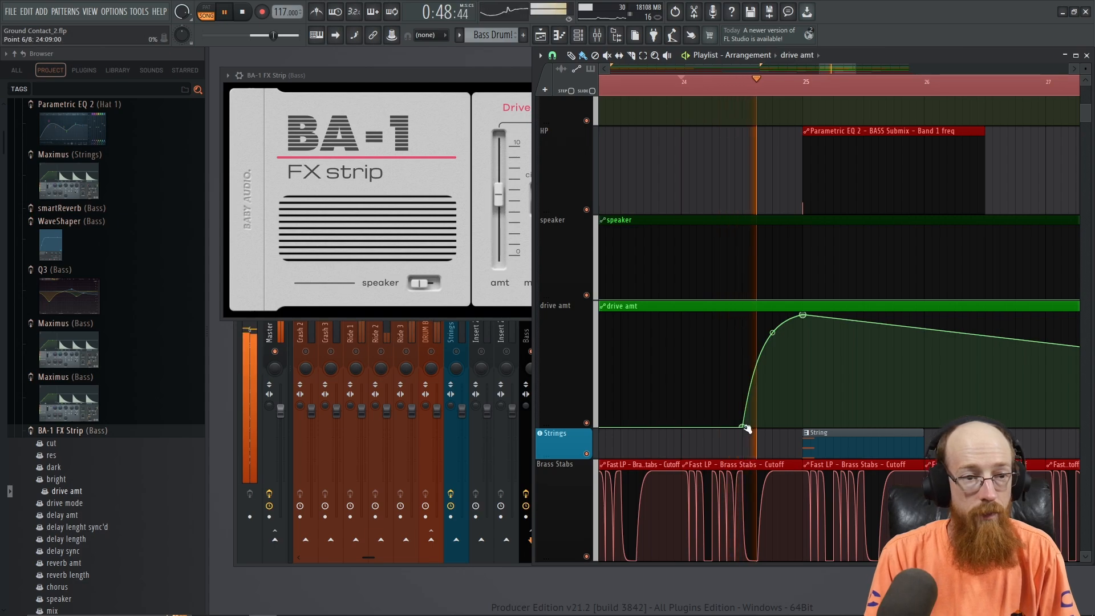
{"action": "key", "text": "space"}
Step: Start the drive rise at bar 24 with a gentler curve, lower its peak to about two thirds, and drop it to zero at bar 25
{"action": "left_click_drag", "start_coordinate": [743, 425], "coordinate": [682, 425]}
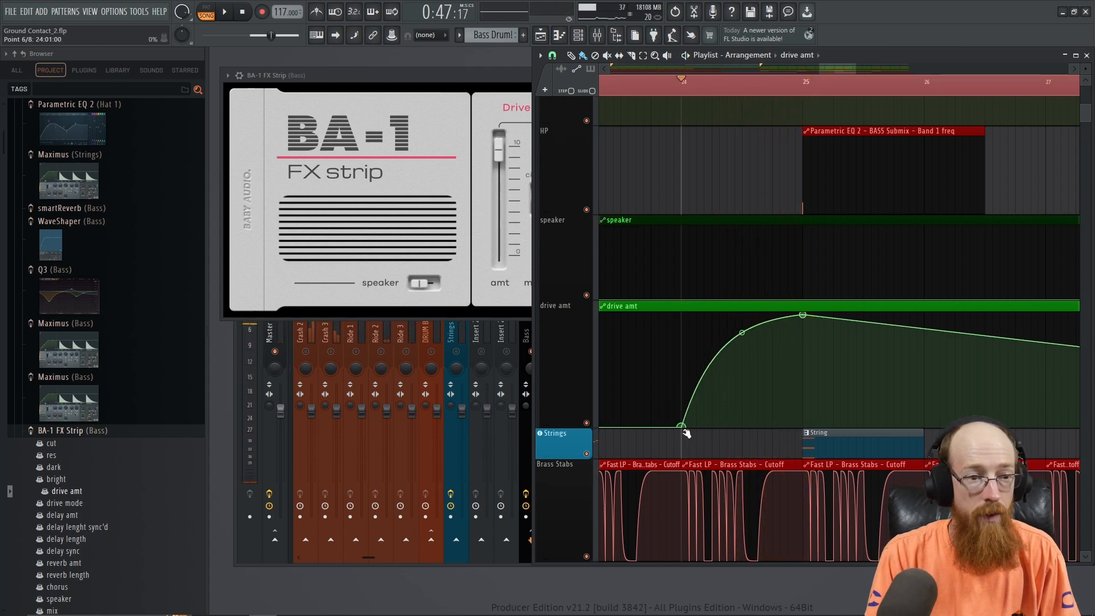
{"action": "left_click_drag", "start_coordinate": [741, 334], "coordinate": [742, 383]}
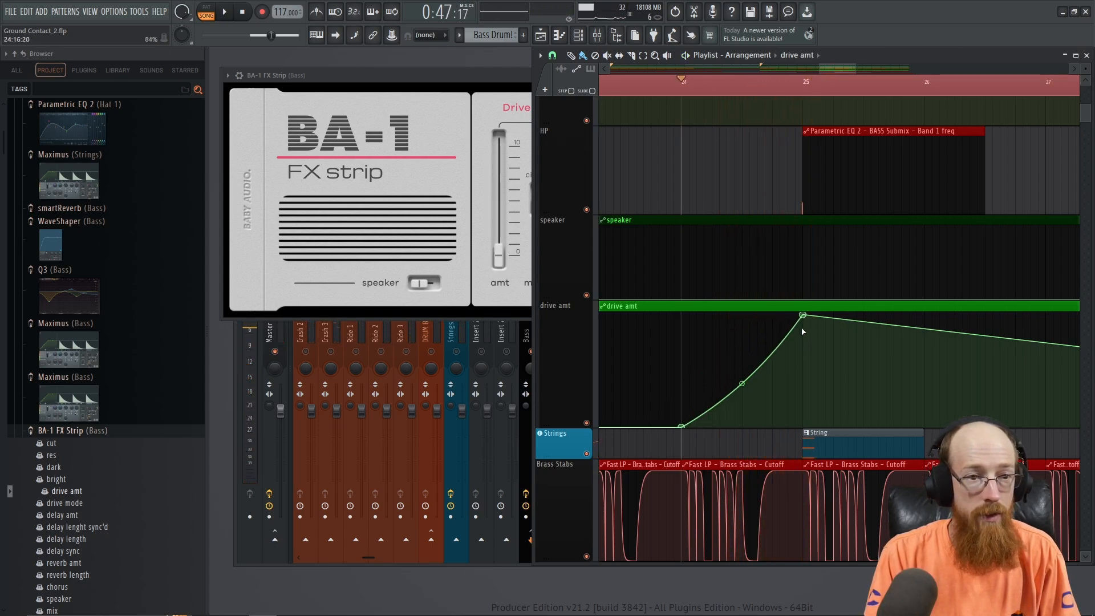
{"action": "left_click_drag", "start_coordinate": [806, 326], "coordinate": [804, 363]}
{"action": "right_click", "coordinate": [801, 426]}
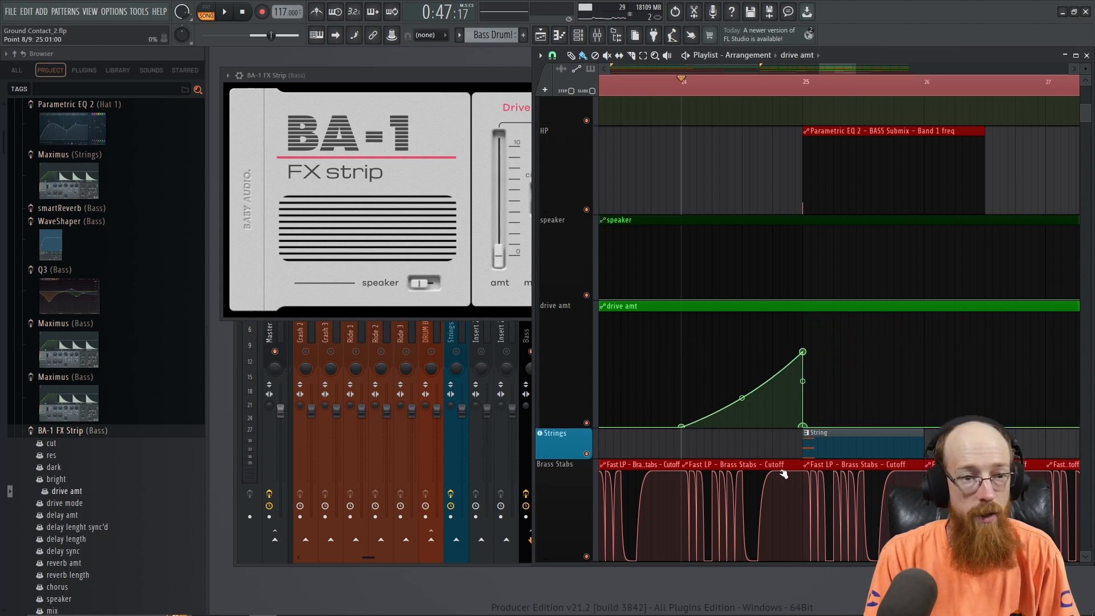
Step: Play from bar 24 to hear the reshaped drive rise, and stop playback
{"action": "key", "text": "space"}
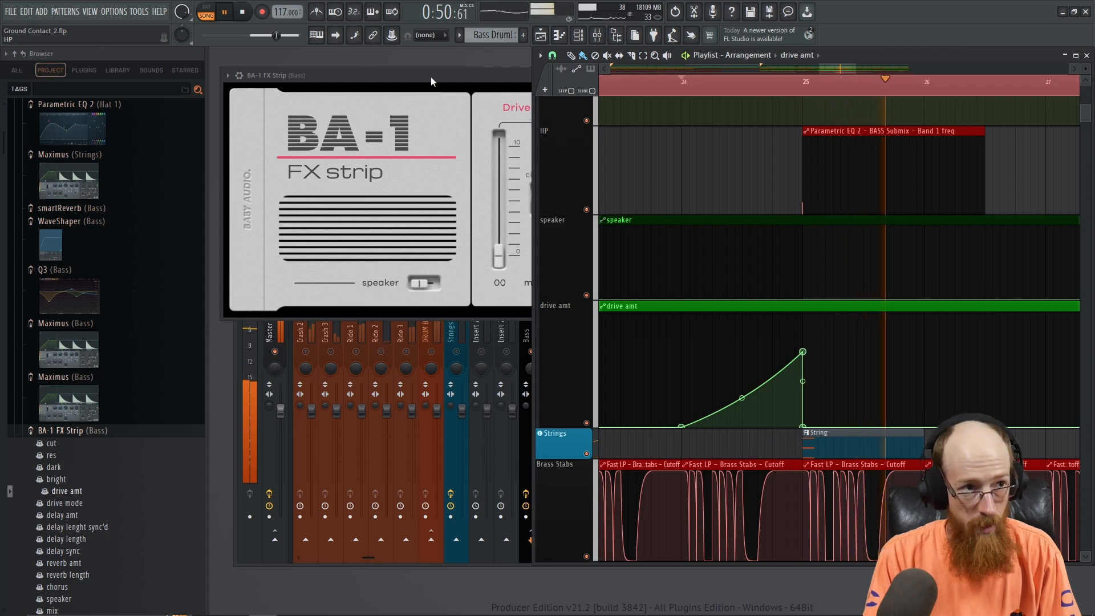
{"action": "key", "text": "space"}
Step: Touch the BA-1 reverb amount slider to locate its parameter, and create automation clips for reverb amt and reverb length
{"action": "left_click", "coordinate": [495, 77]}
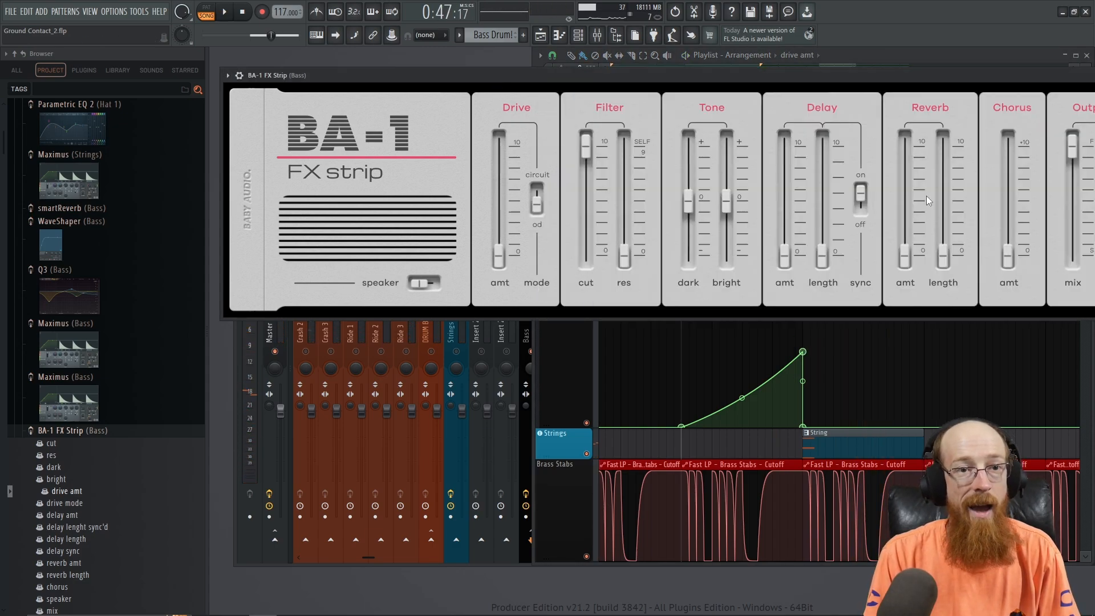
{"action": "left_click", "coordinate": [906, 263]}
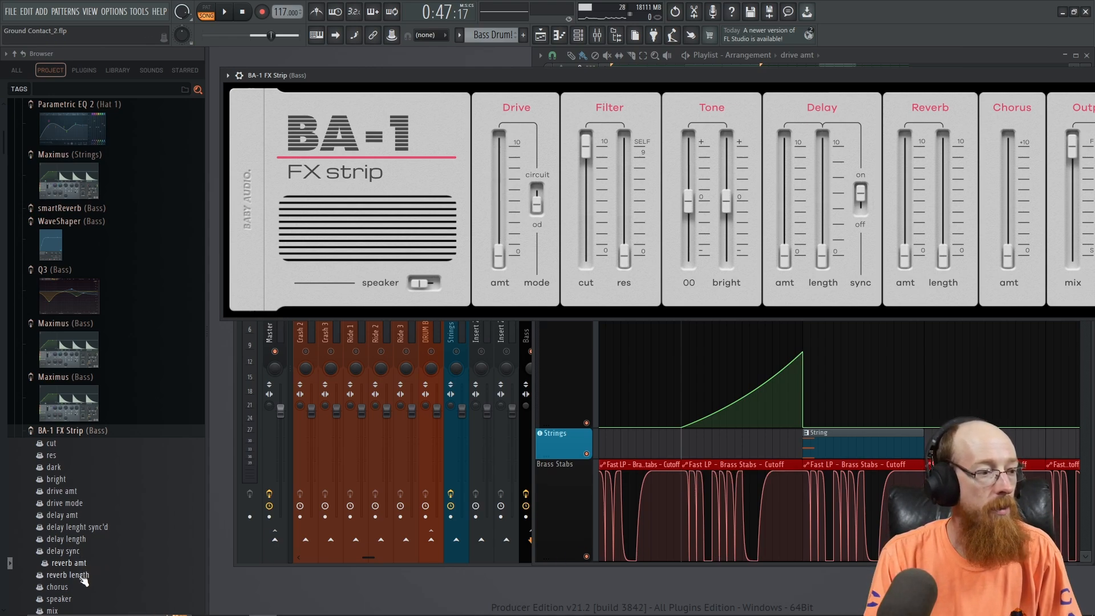
{"action": "left_click_drag", "start_coordinate": [87, 568], "coordinate": [687, 464]}
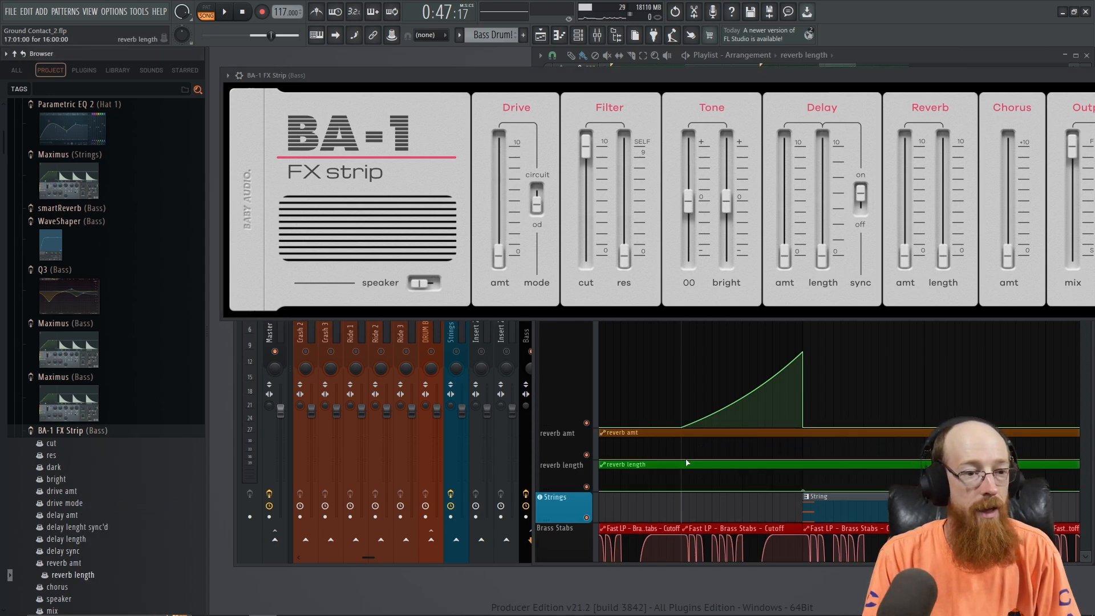
Step: Raise reverb amt from bar 24 and reverb length over the last two beats before bar 25, dropping both to zero at bar 25
{"action": "left_click", "coordinate": [751, 440]}
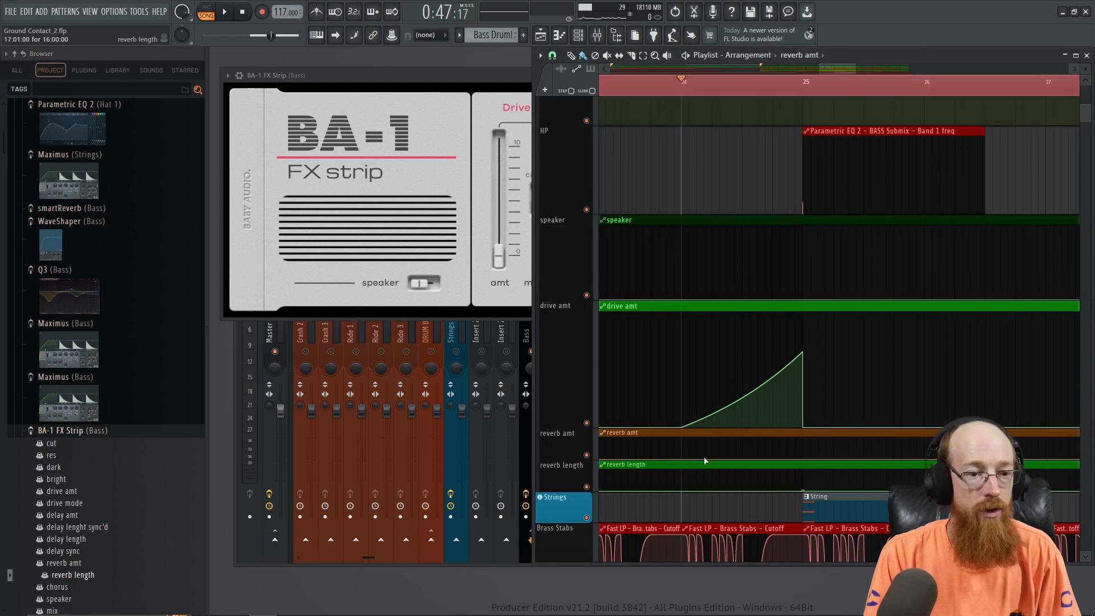
{"action": "left_click_drag", "start_coordinate": [723, 455], "coordinate": [720, 446]}
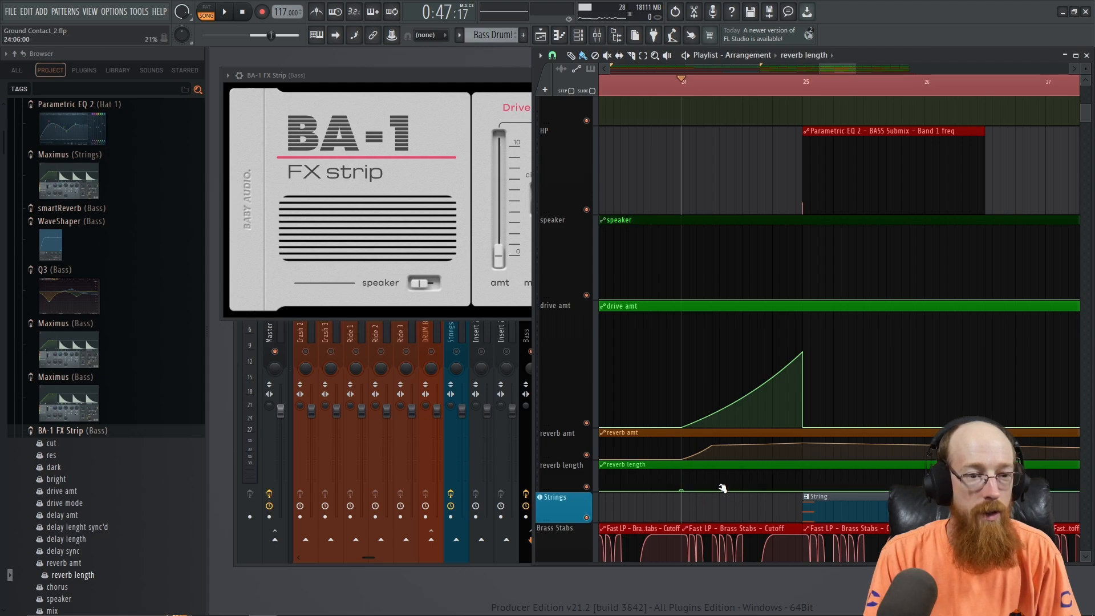
{"action": "mouse_move", "coordinate": [802, 490]}
{"action": "left_mouse_down"}
{"action": "mouse_move", "coordinate": [803, 474]}
{"action": "mouse_move", "coordinate": [803, 491]}
{"action": "left_mouse_up"}
{"action": "left_click_drag", "start_coordinate": [827, 449], "coordinate": [803, 469]}
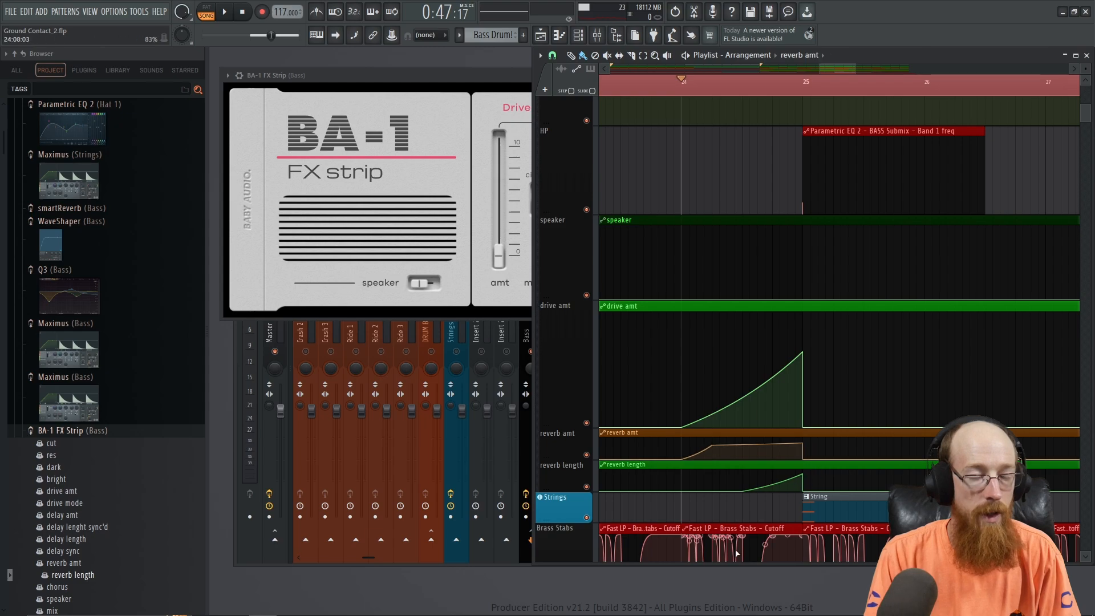
Step: Play the reverb automation from bar 24, and extend the reverb amt fall so it reaches zero at bar 26
{"action": "key", "text": "space"}
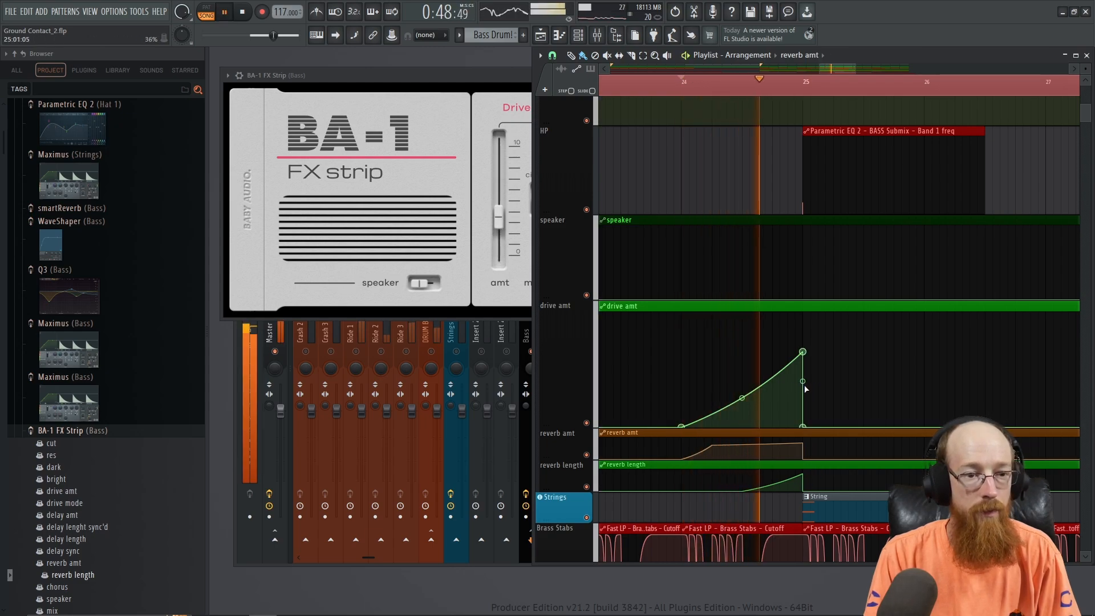
{"action": "key", "text": "space"}
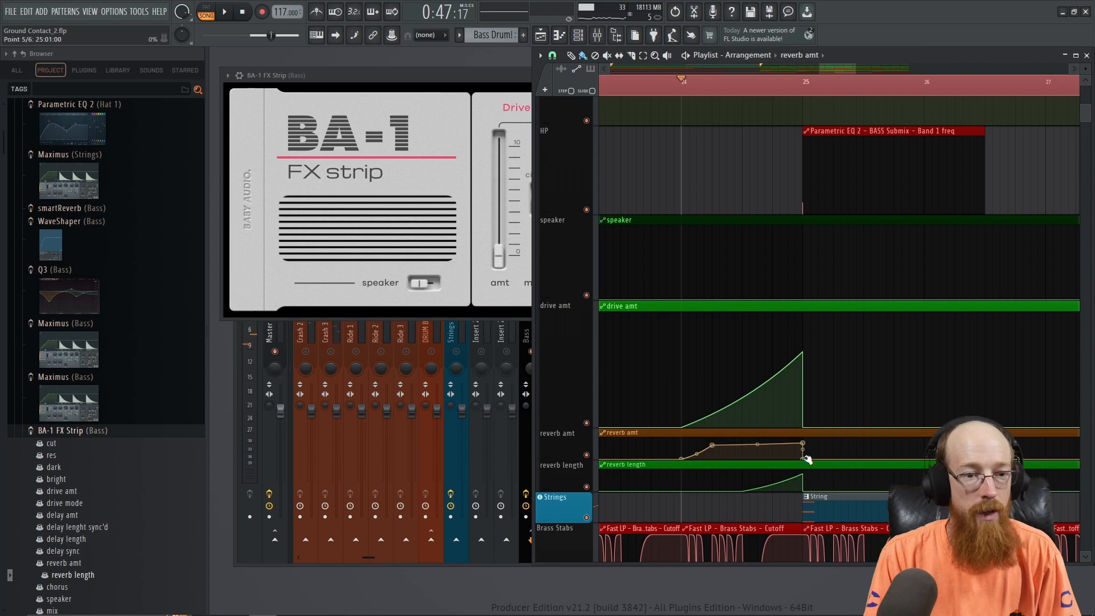
{"action": "left_click_drag", "start_coordinate": [806, 459], "coordinate": [909, 460]}
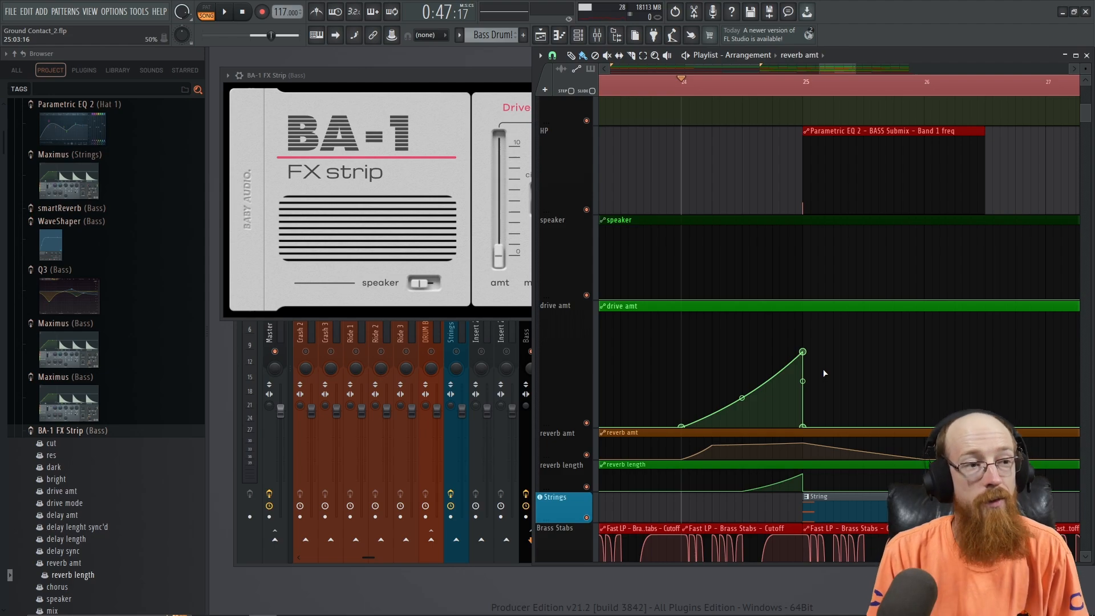
Step: Set the playback position shortly before bar 24, play through the longer reverb amount fade, and stop playback
{"action": "left_click", "coordinate": [629, 93]}
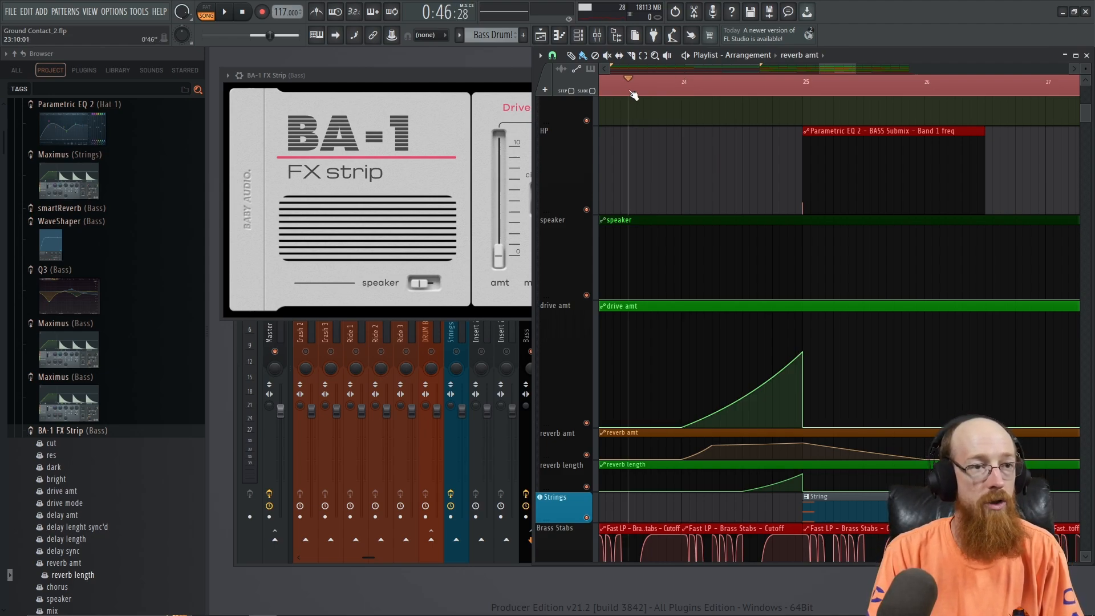
{"action": "key", "text": "space"}
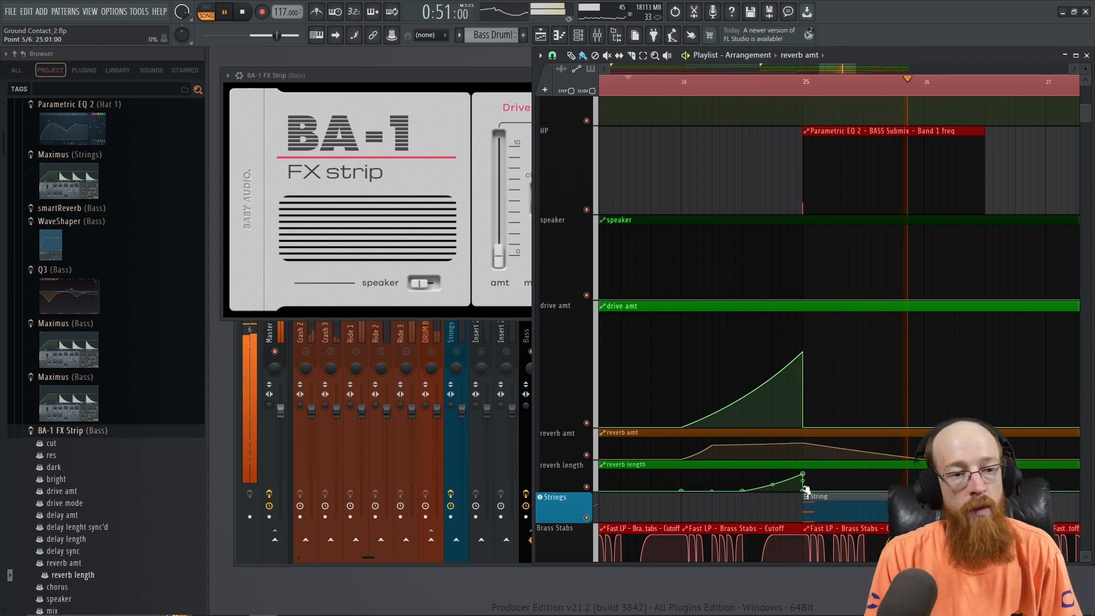
{"action": "key", "text": "space"}
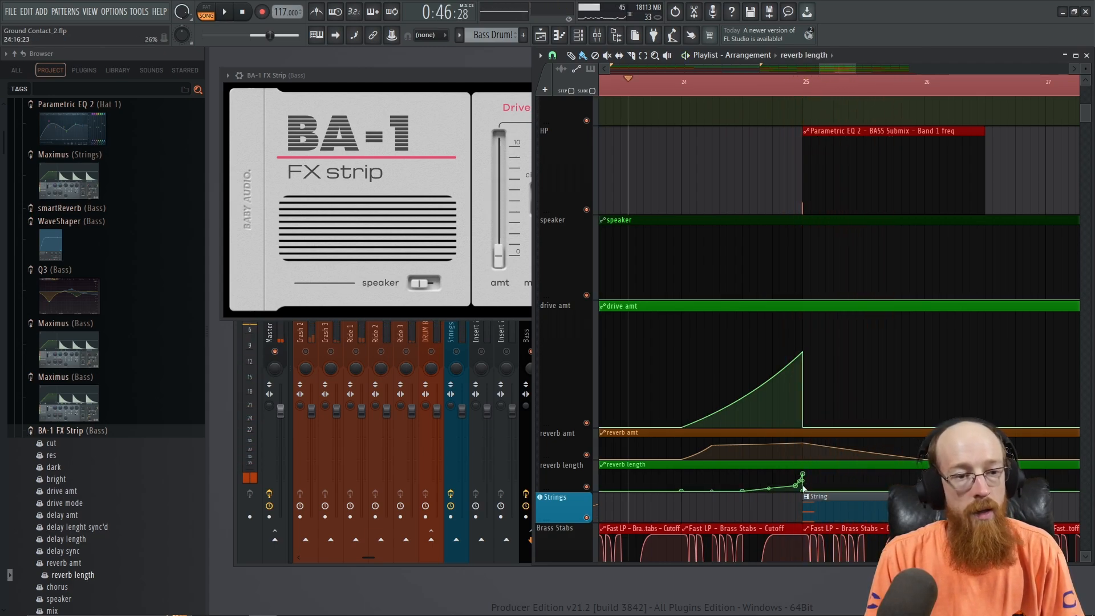
Step: Replace the reverb length drop at bar 25 with a gradual fall to zero at bar 26, and play the result
{"action": "right_click", "coordinate": [803, 491]}
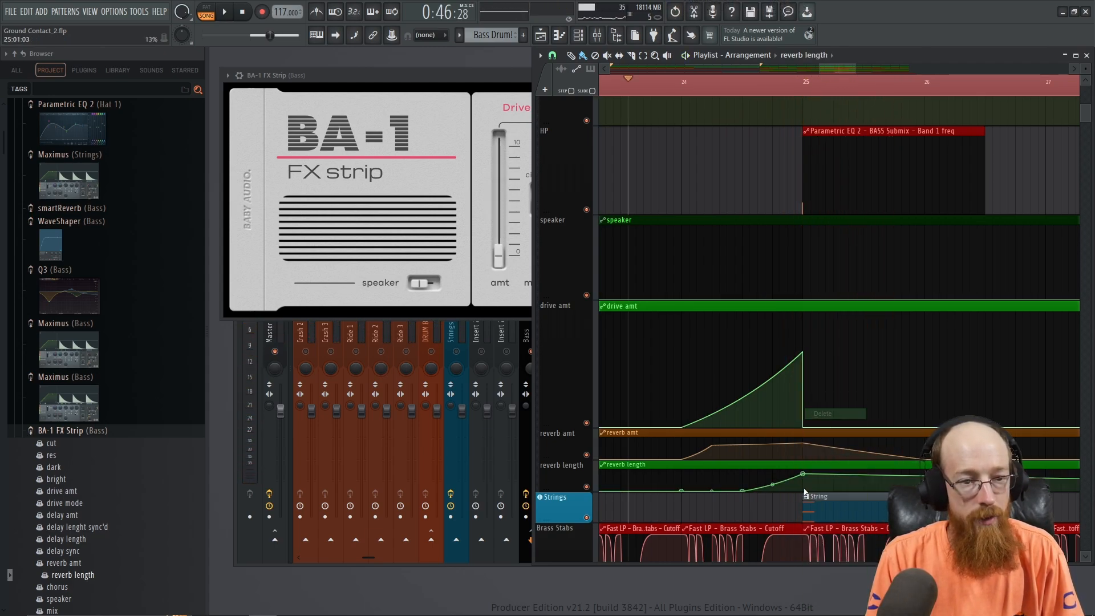
{"action": "right_click", "coordinate": [859, 484]}
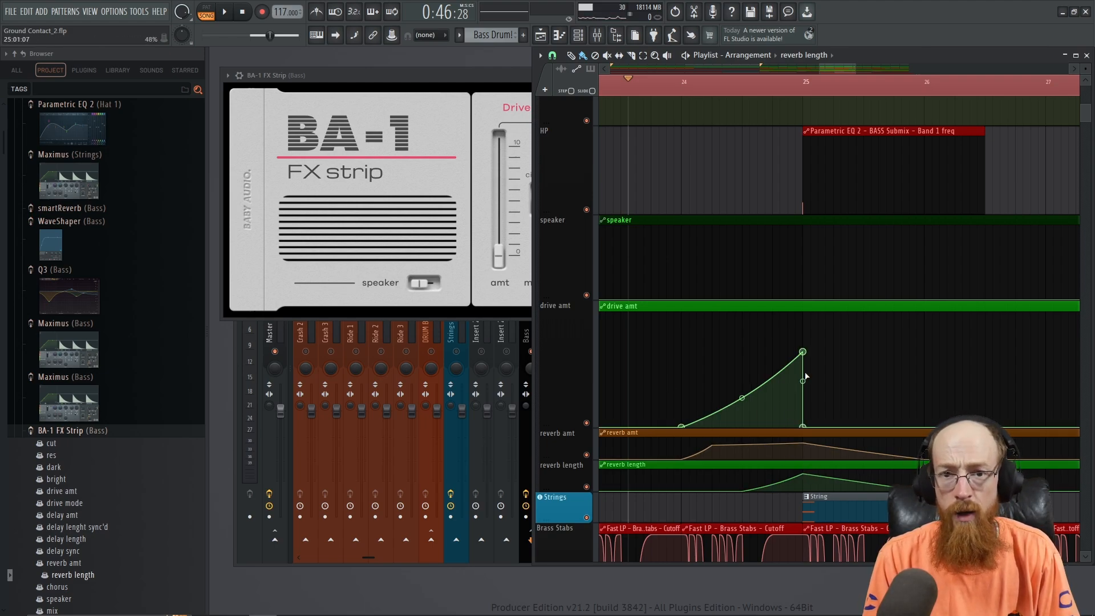
{"action": "key", "text": "space"}
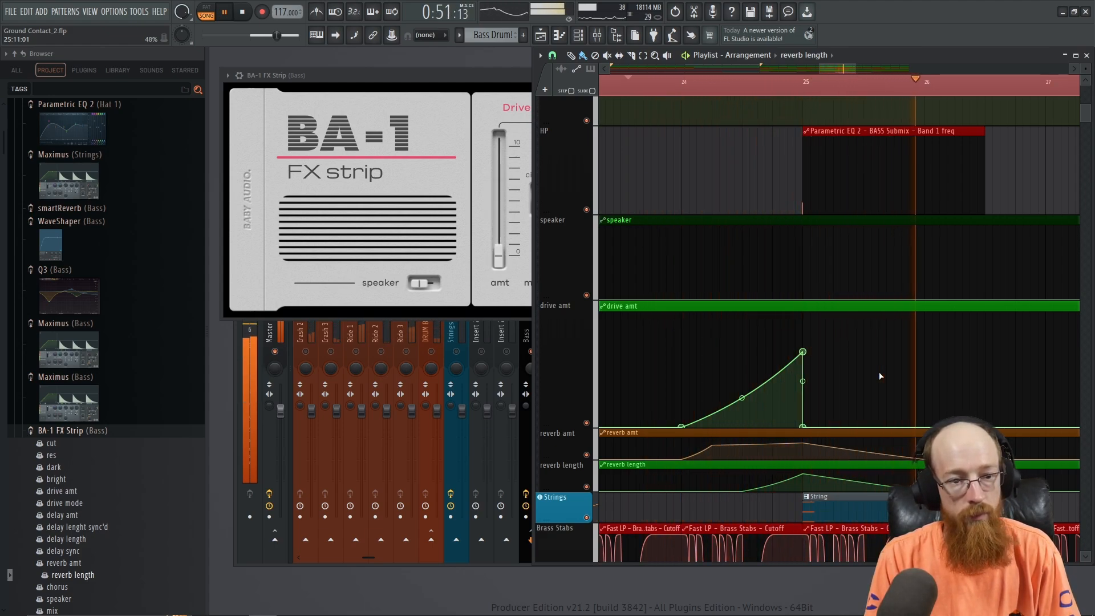
{"action": "key", "text": "space"}
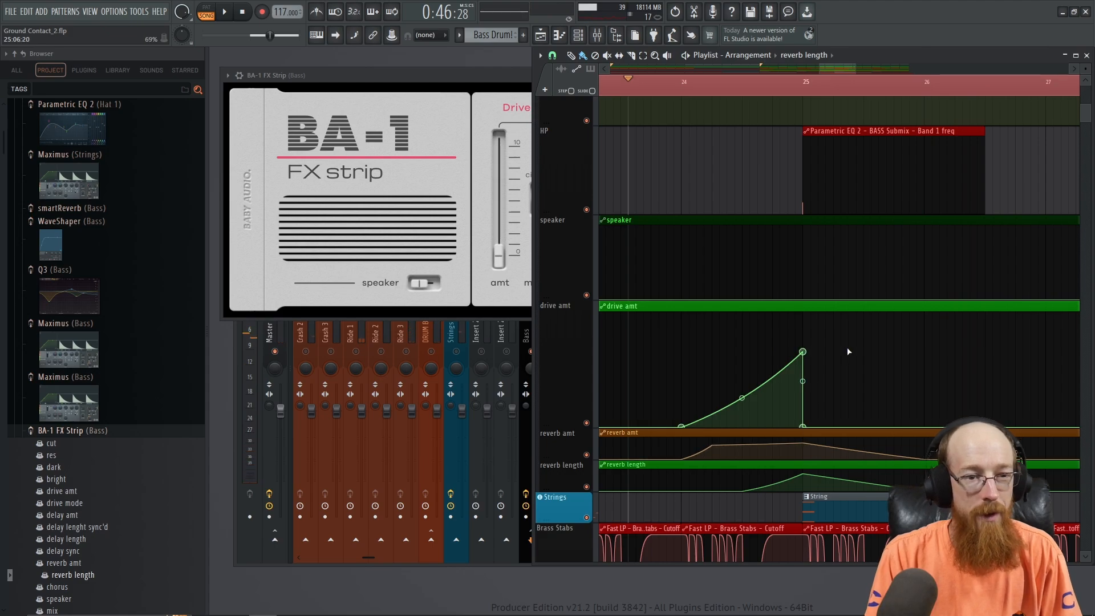
Step: Create an automation clip for the BA-1 chorus parameter
{"action": "scroll", "coordinate": [847, 346], "scroll_direction": "down", "scroll_amount": 3}
{"action": "left_click_drag", "start_coordinate": [759, 267], "coordinate": [464, 285]}
{"action": "left_click_drag", "start_coordinate": [796, 339], "coordinate": [869, 336]}
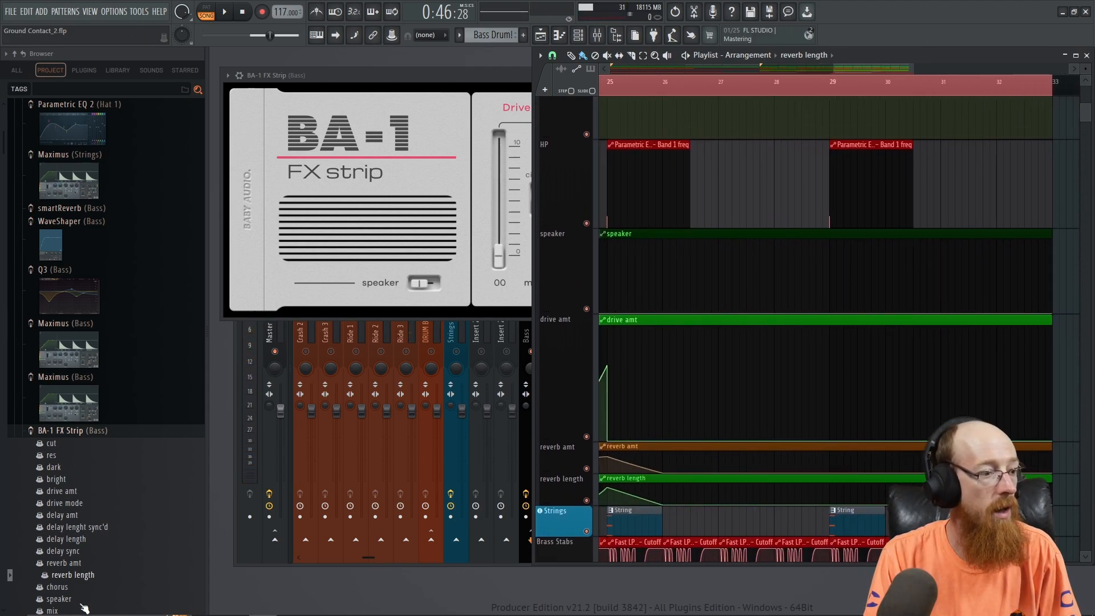
{"action": "left_click", "coordinate": [65, 588]}
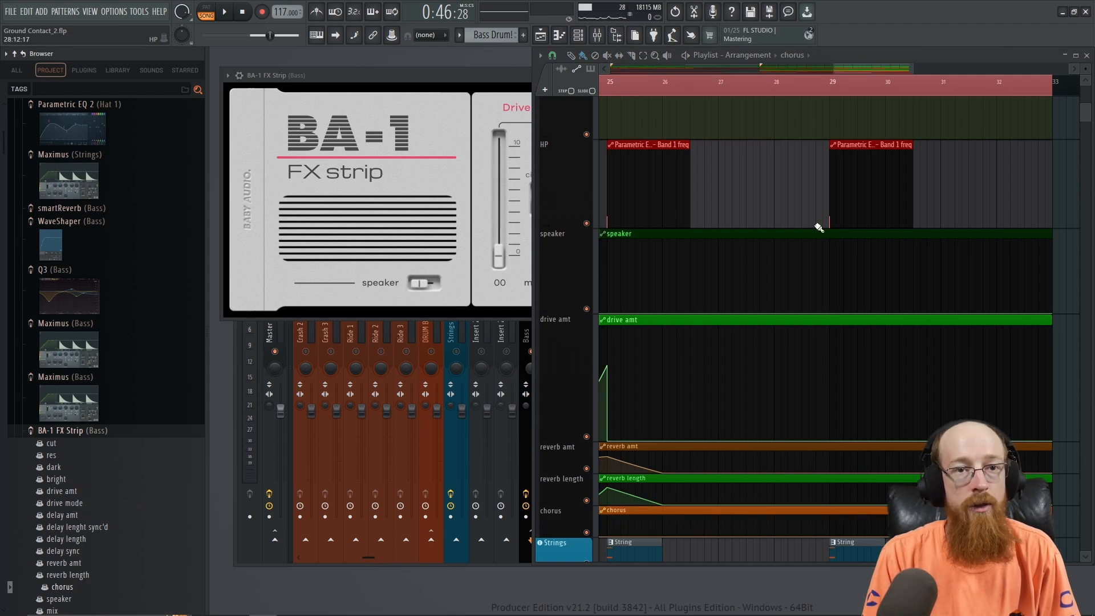
Step: Shape the chorus automation to rise from zero shortly before bar 28 to a peak at bar 29, and fall back to zero at bar 30
{"action": "scroll", "coordinate": [828, 349], "scroll_direction": "down", "scroll_amount": 1}
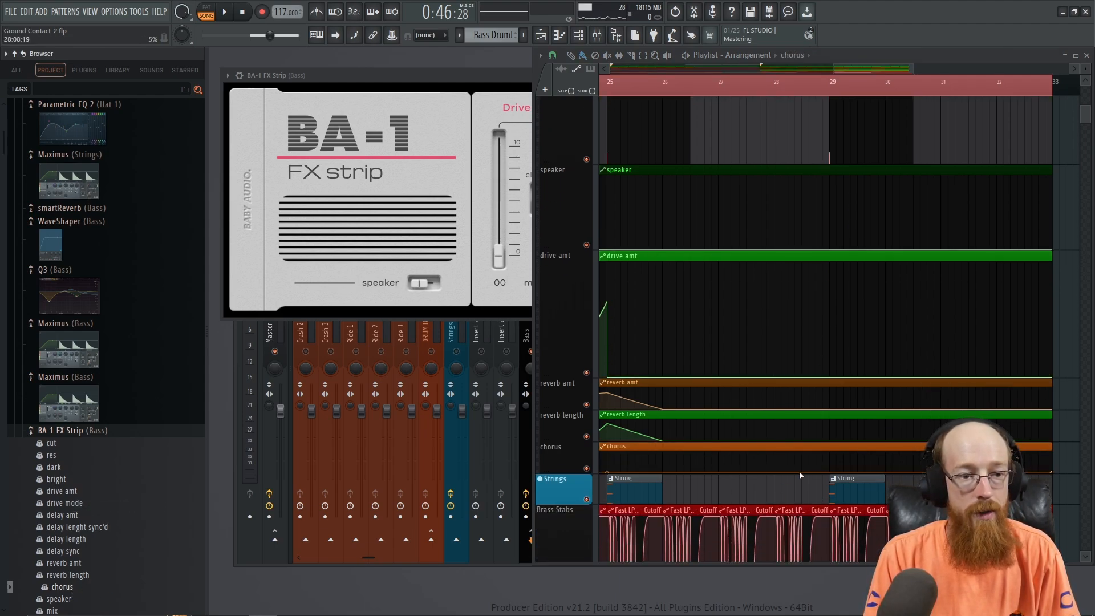
{"action": "left_click_drag", "start_coordinate": [798, 470], "coordinate": [767, 499]}
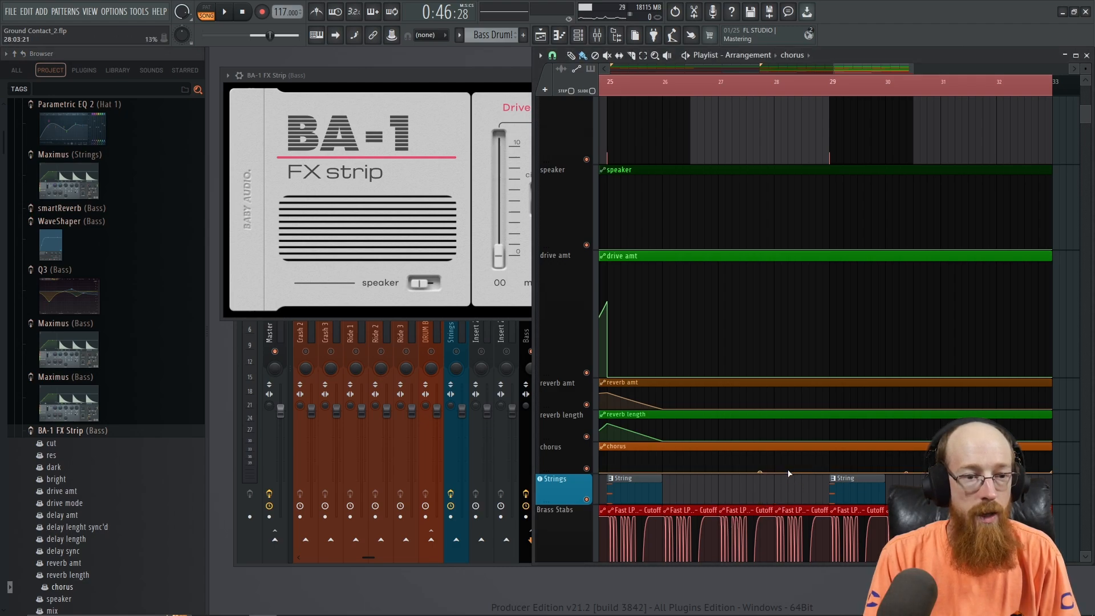
{"action": "left_click_drag", "start_coordinate": [818, 467], "coordinate": [884, 482]}
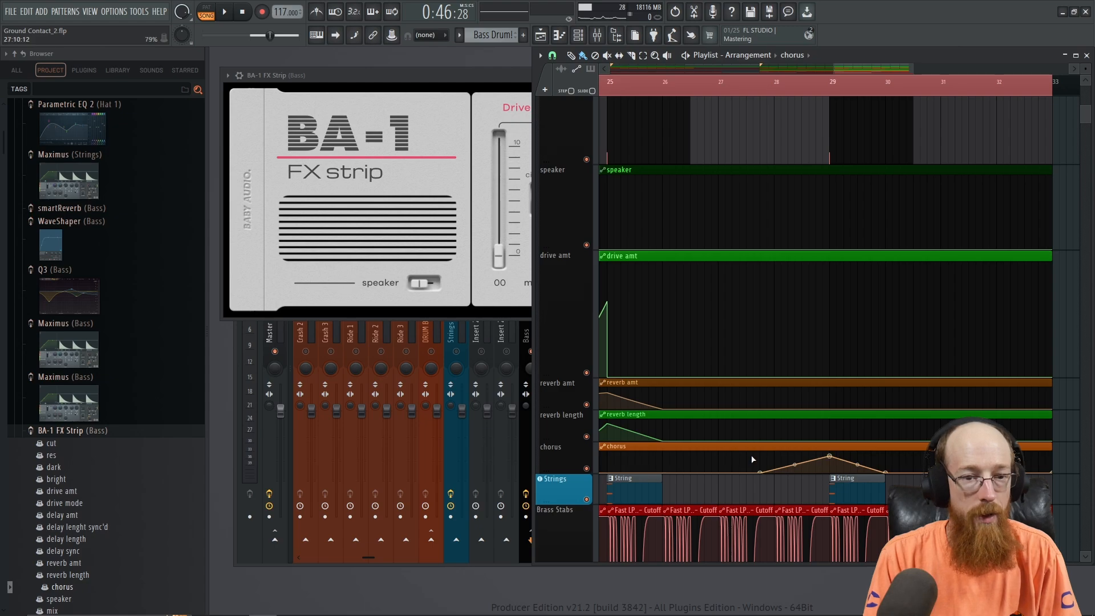
Step: Lengthen the reverb amt fade to just before bar 28 and the reverb length fade to just before bar 27, and play from bar 25
{"action": "key", "text": "space"}
{"action": "scroll", "coordinate": [717, 399], "scroll_direction": "down", "scroll_amount": 3}
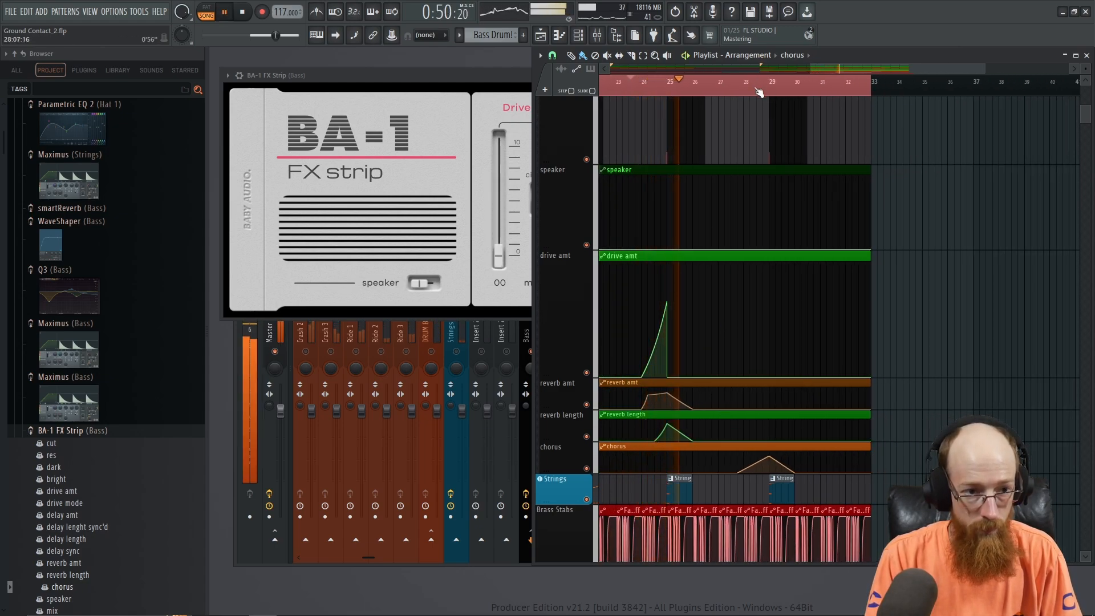
{"action": "key", "text": "space"}
{"action": "left_click_drag", "start_coordinate": [696, 409], "coordinate": [690, 433]}
{"action": "left_click", "coordinate": [672, 81]}
{"action": "key", "text": "space"}
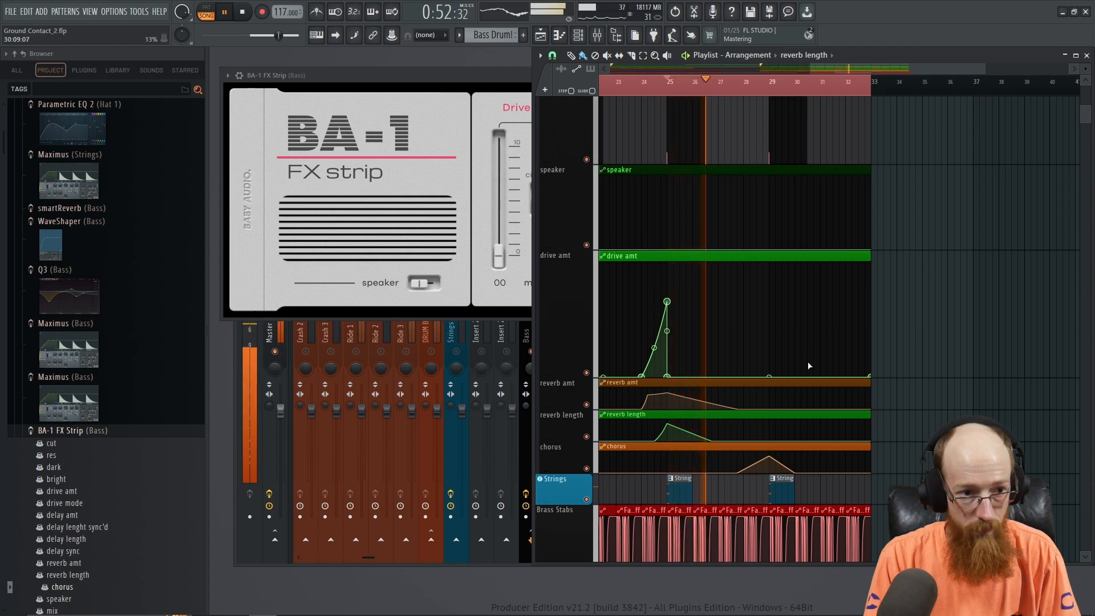
Step: Widen the chorus automation during playback by starting its rise slightly earlier, and extend its fall to zero at bar 31
{"action": "left_click_drag", "start_coordinate": [738, 474], "coordinate": [730, 475]}
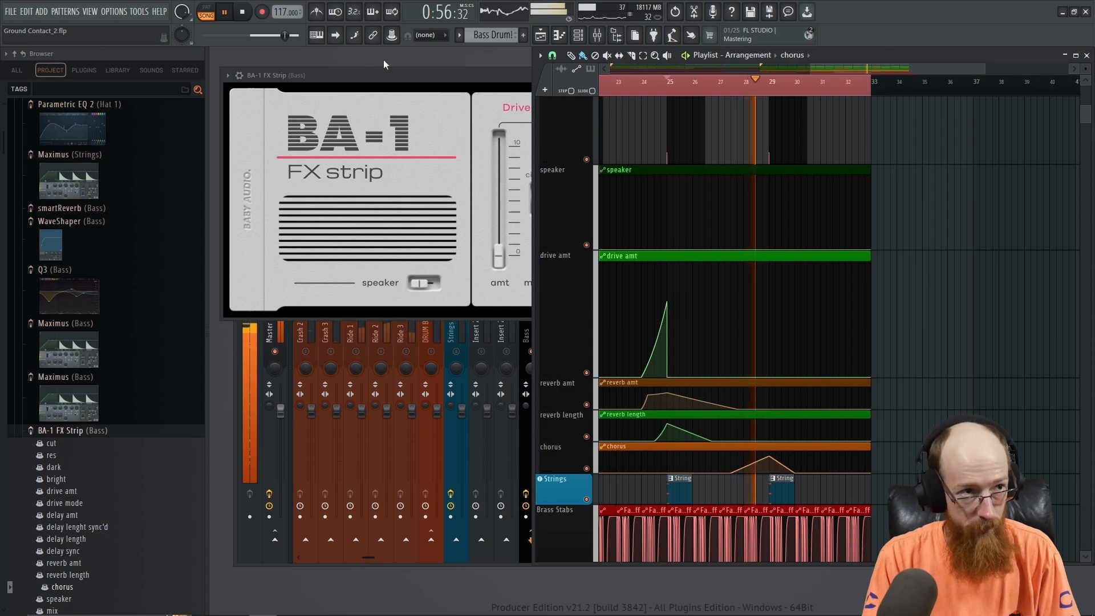
{"action": "left_click", "coordinate": [459, 76]}
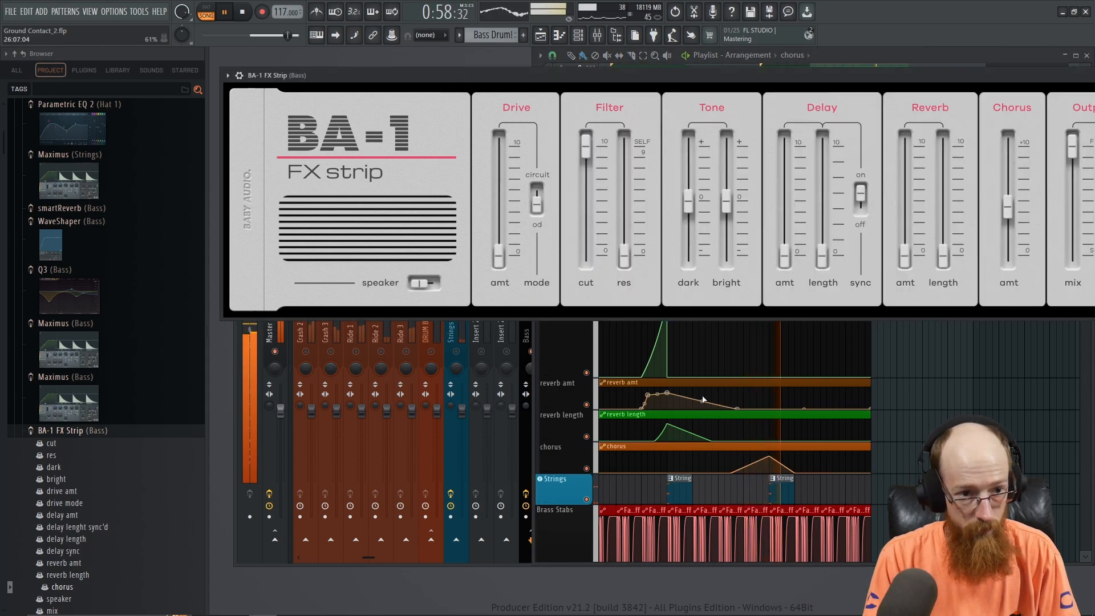
{"action": "key", "text": "space"}
{"action": "left_click_drag", "start_coordinate": [797, 472], "coordinate": [825, 479]}
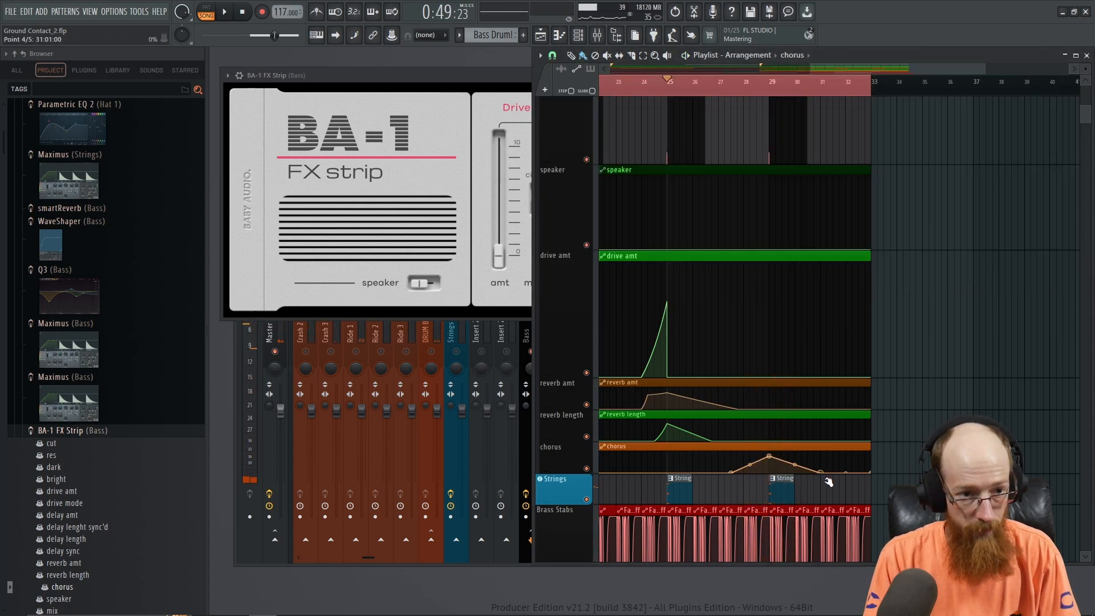
{"action": "scroll", "coordinate": [745, 383], "scroll_direction": "down", "scroll_amount": 3}
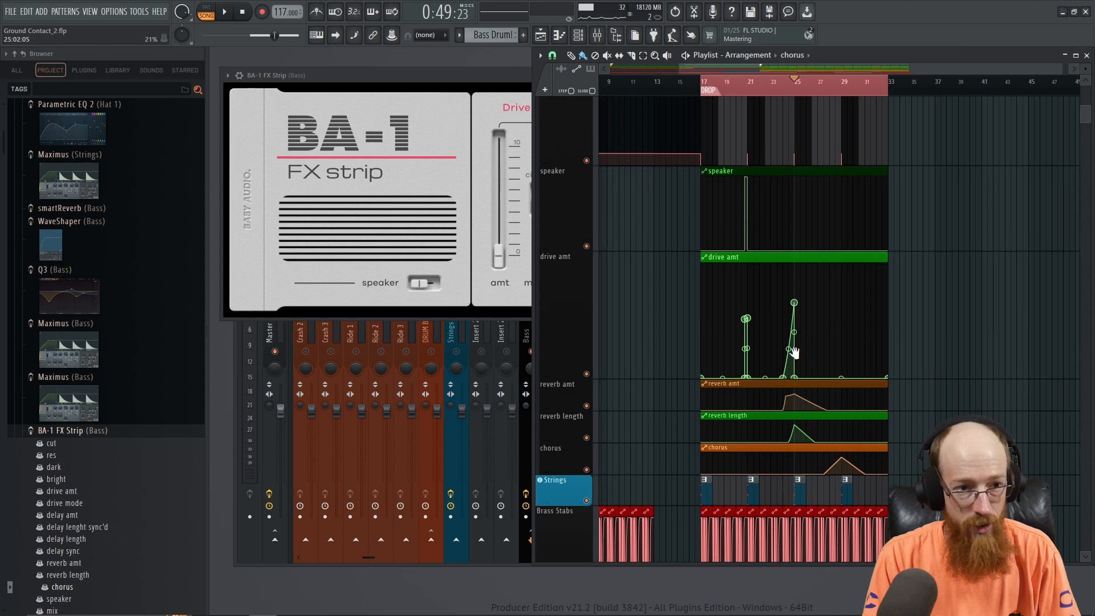
Step: Show the full BA-1 FX Strip interface with the browser hidden, and turn the plugin's built-in bypass on and off
{"action": "left_click", "coordinate": [505, 73]}
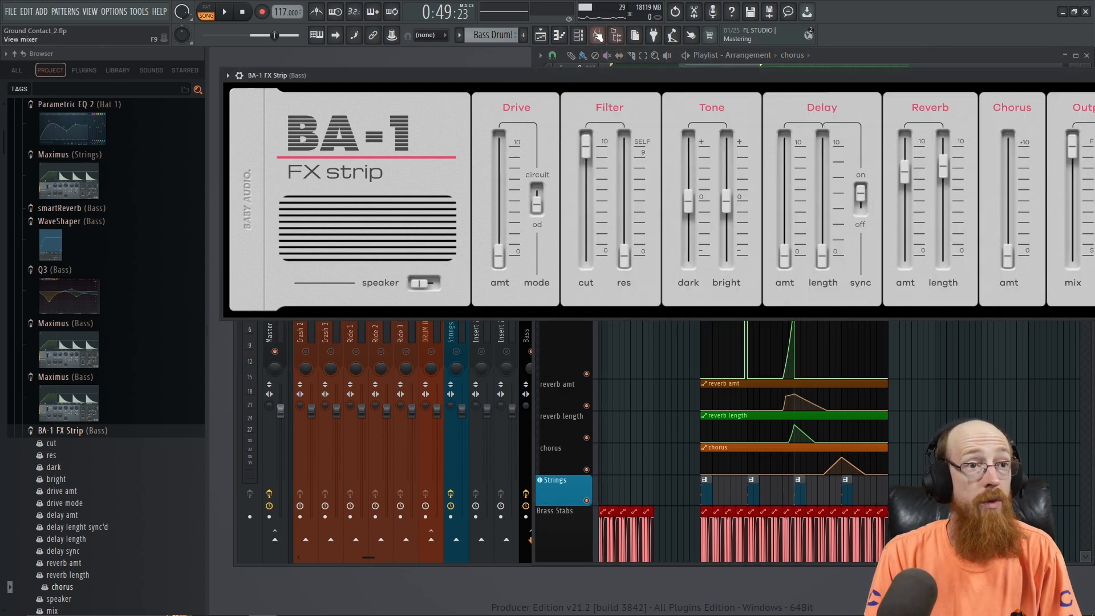
{"action": "left_click", "coordinate": [616, 35]}
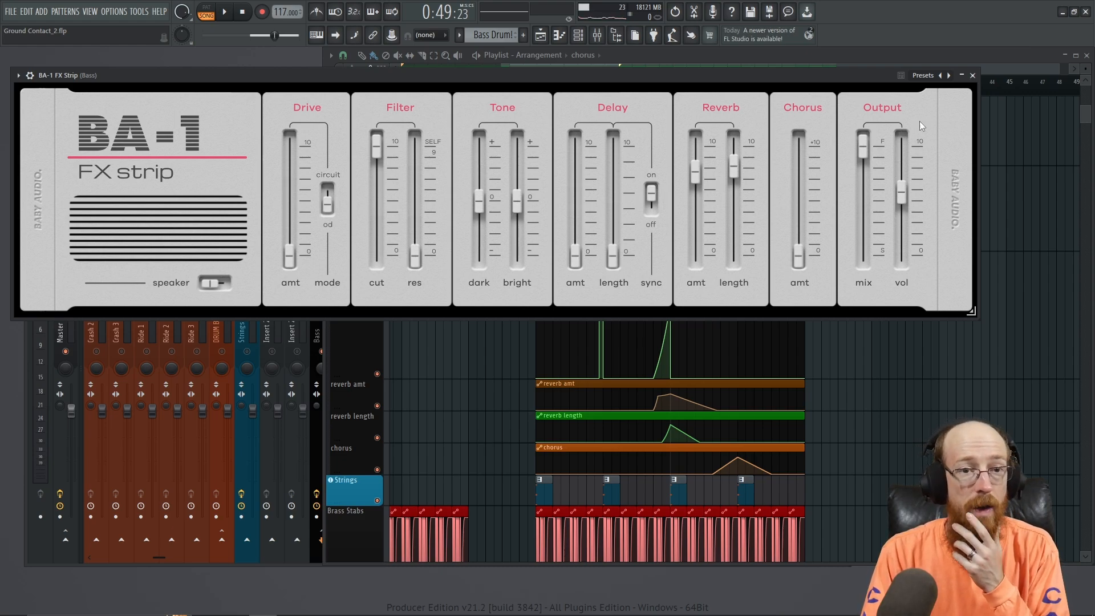
{"action": "left_click", "coordinate": [959, 204]}
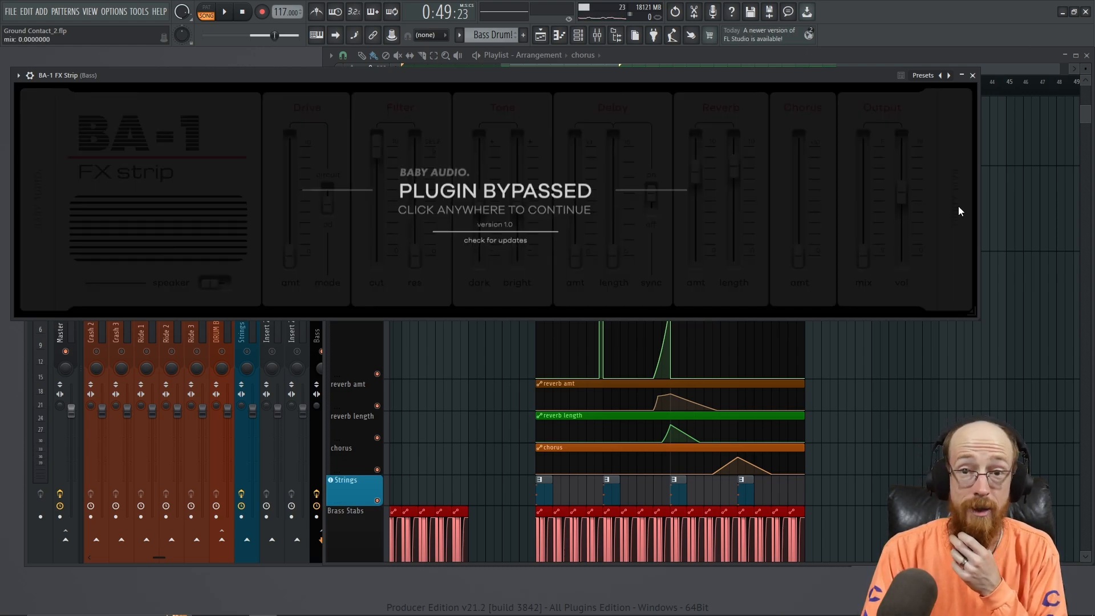
{"action": "left_click", "coordinate": [705, 233]}
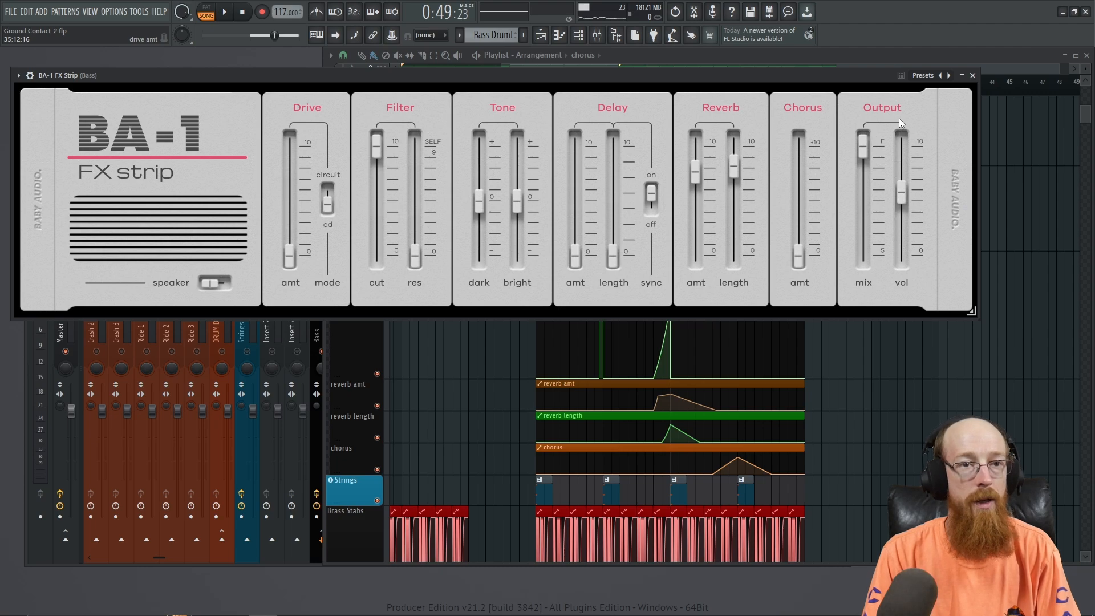
Step: Show the bass channel's effect slots in the mixer, and briefly play the track with the BA-1 interface in front
{"action": "left_click", "coordinate": [262, 553]}
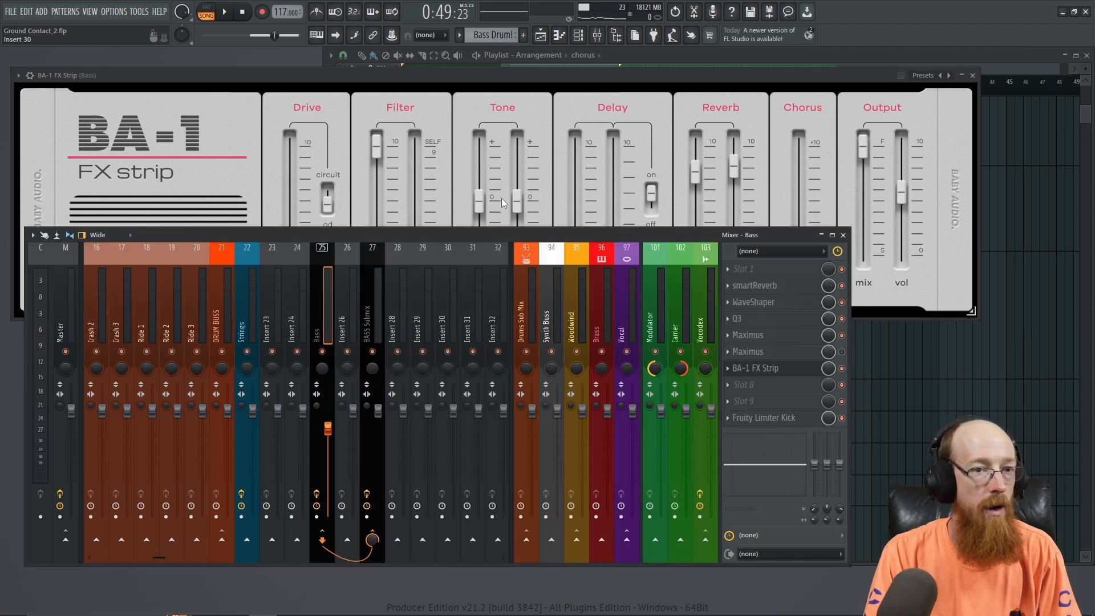
{"action": "left_click", "coordinate": [855, 80]}
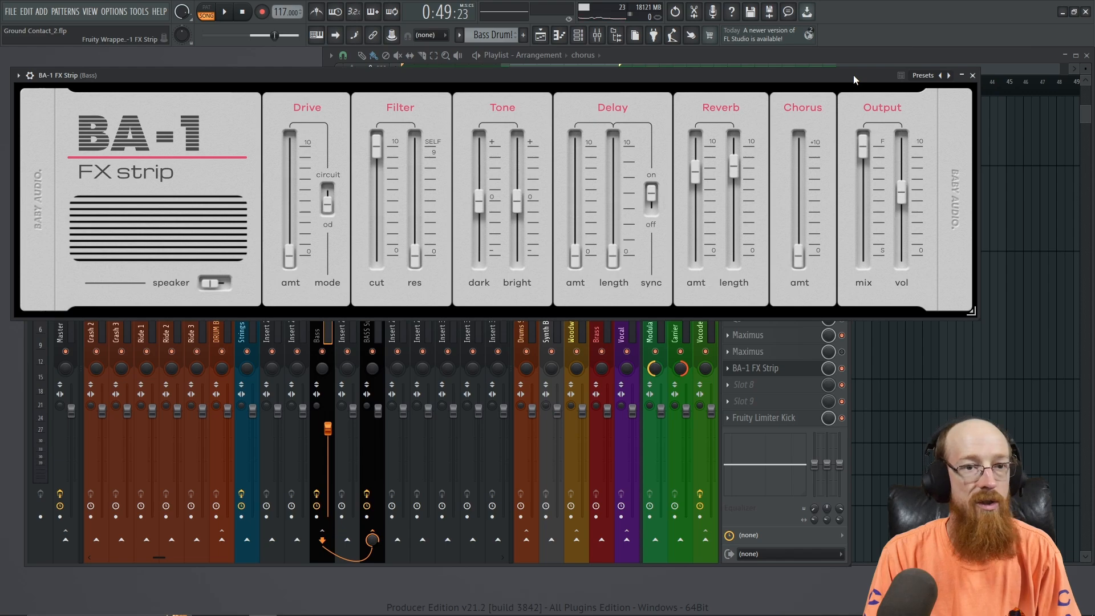
{"action": "key", "text": "space"}
{"action": "key", "text": "space"}
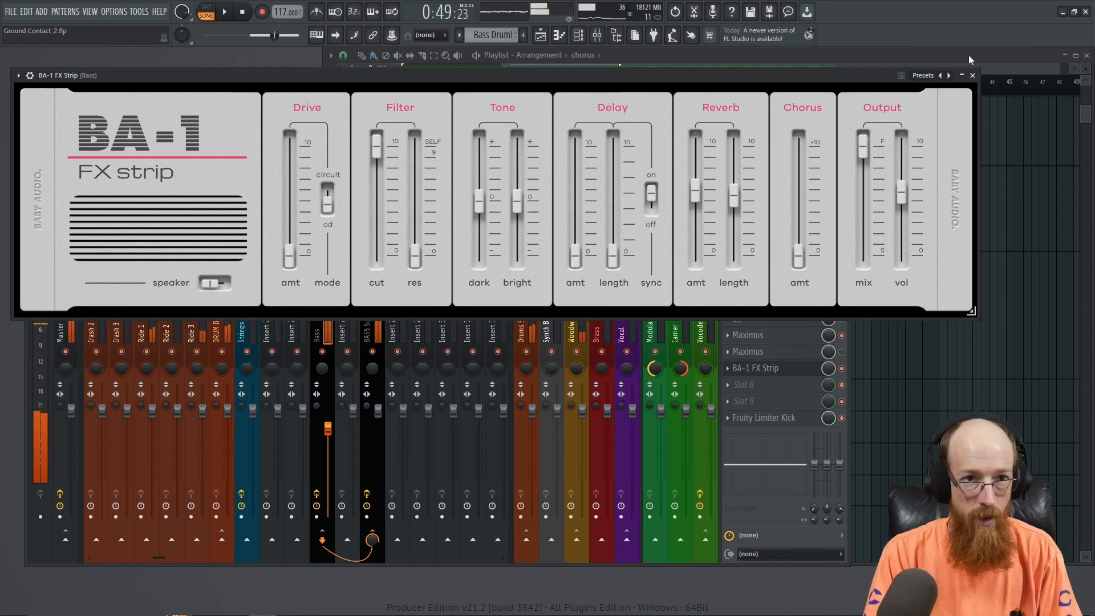
Step: Play the arrangement from bar 20 through all the automation with the BA-1 interface in view, and stop playback
{"action": "left_click", "coordinate": [970, 56]}
{"action": "left_click", "coordinate": [594, 85]}
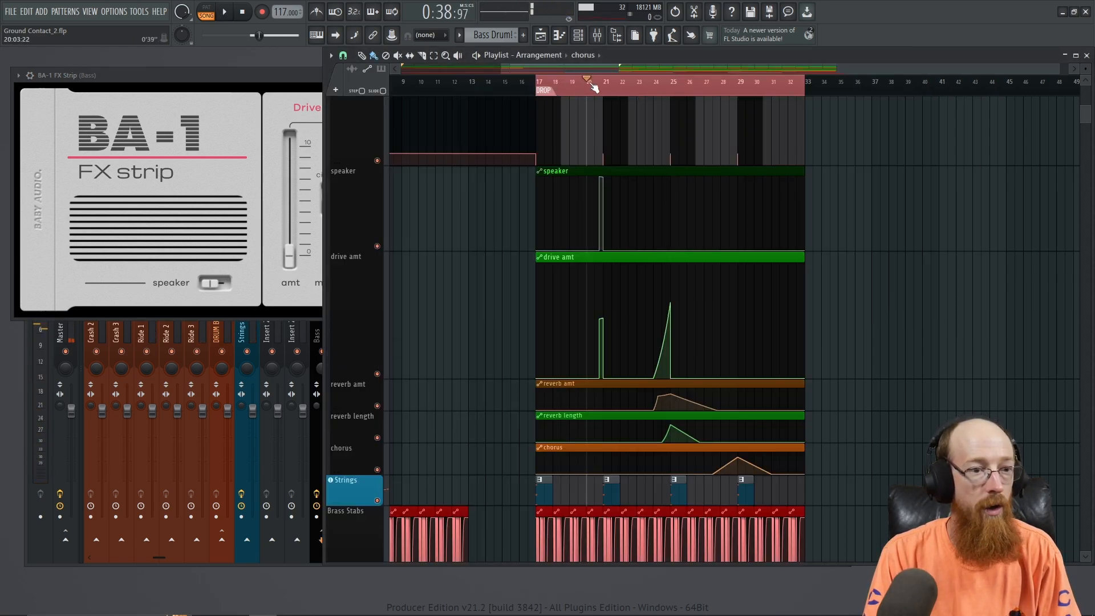
{"action": "left_click", "coordinate": [300, 80]}
{"action": "key", "text": "space"}
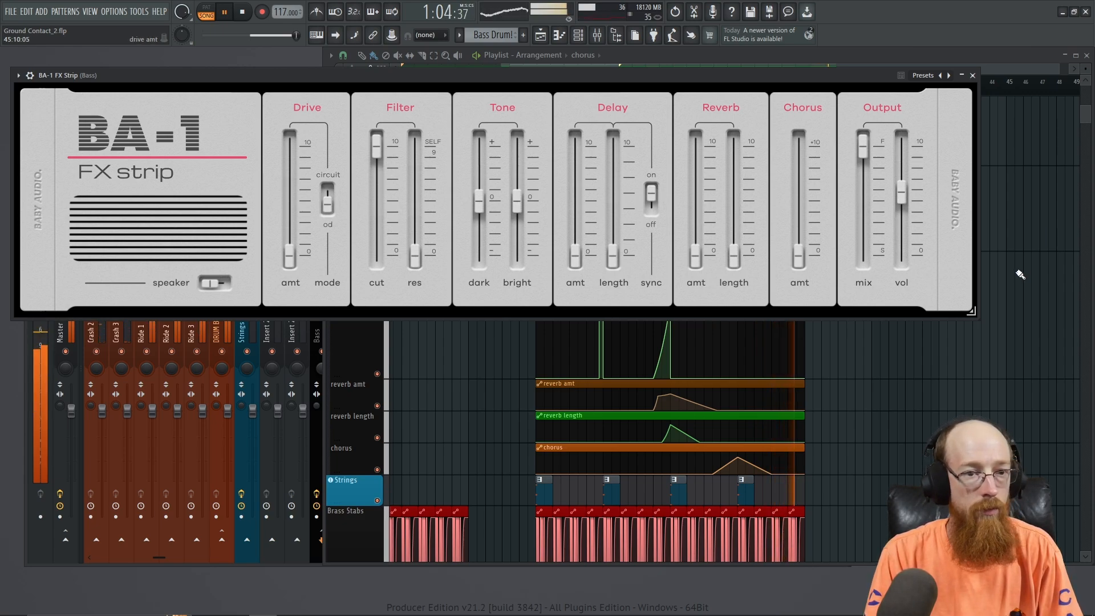
{"action": "key", "text": "space"}
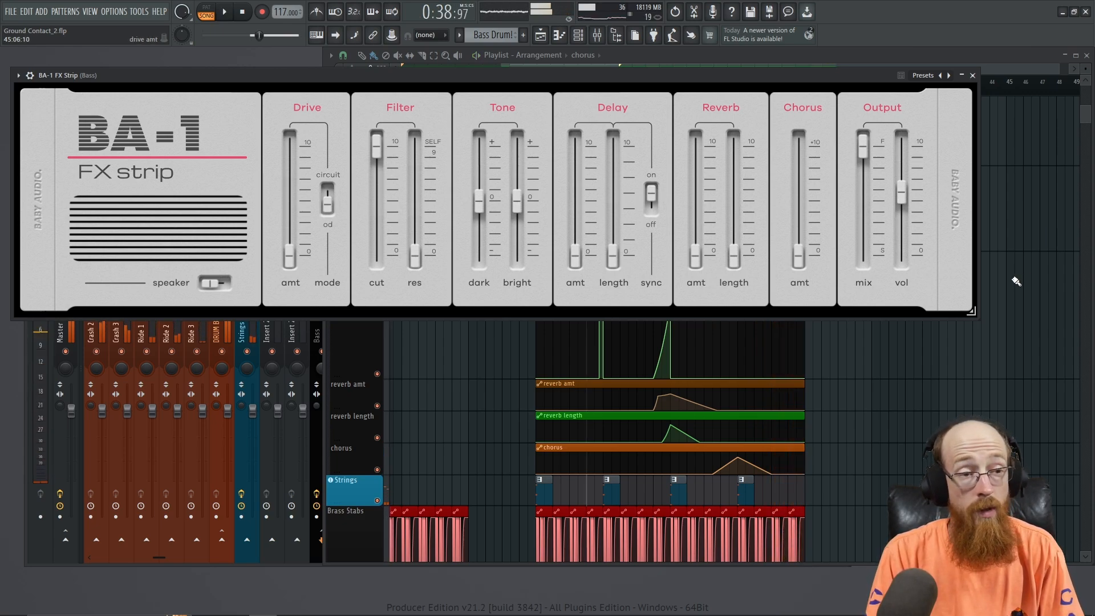
Step: Bypass the BA-1 and audition the dry bass from midway through bar 20 into bar 21
{"action": "mouse_move", "coordinate": [734, 261]}
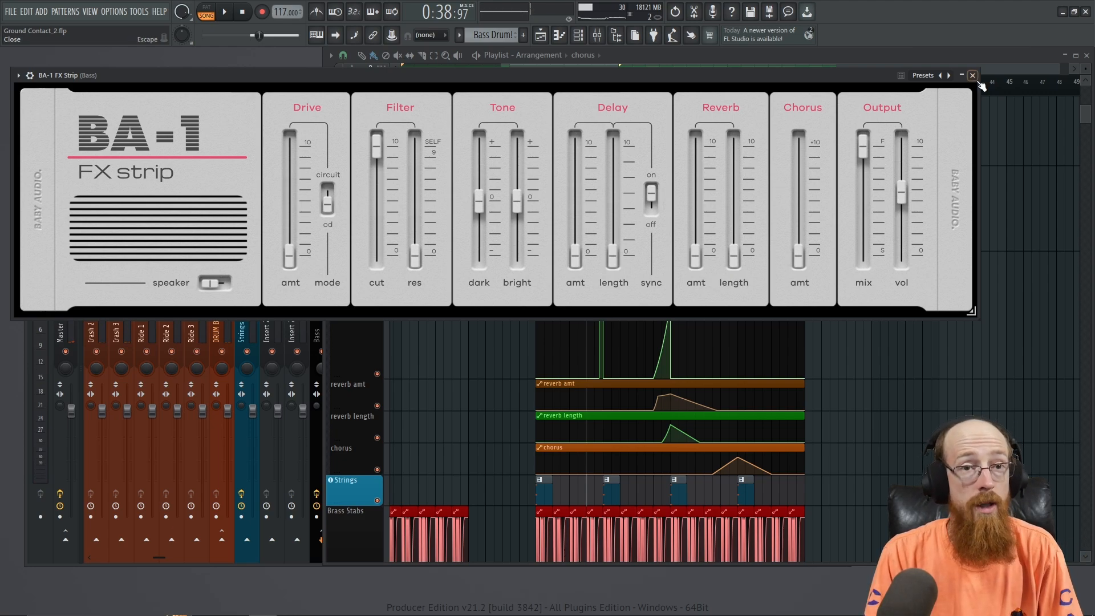
{"action": "left_click", "coordinate": [957, 203]}
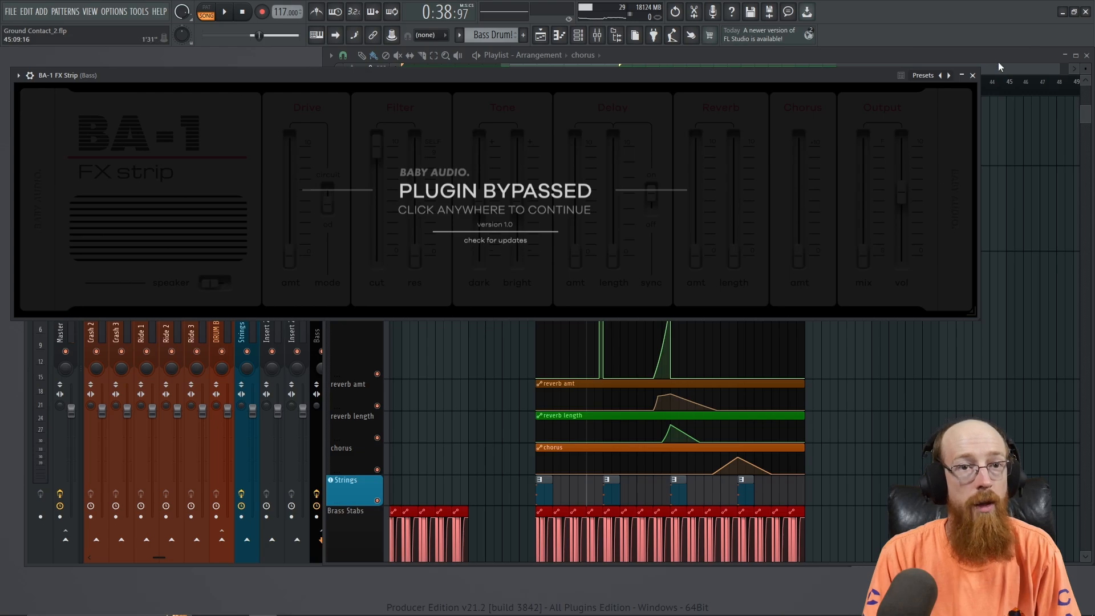
{"action": "left_click", "coordinate": [998, 130]}
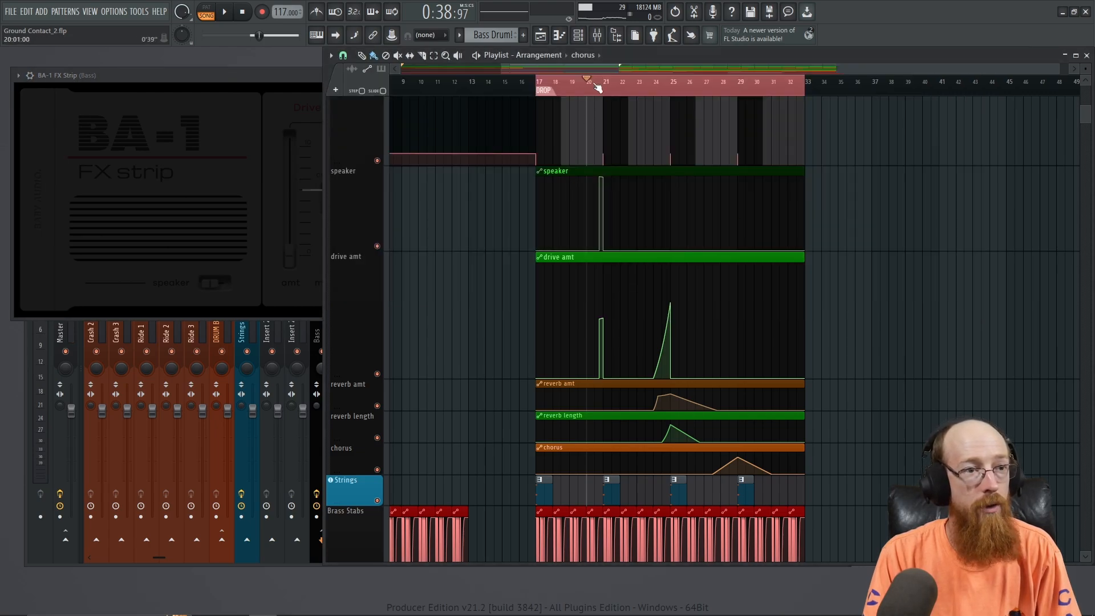
{"action": "left_click", "coordinate": [595, 85]}
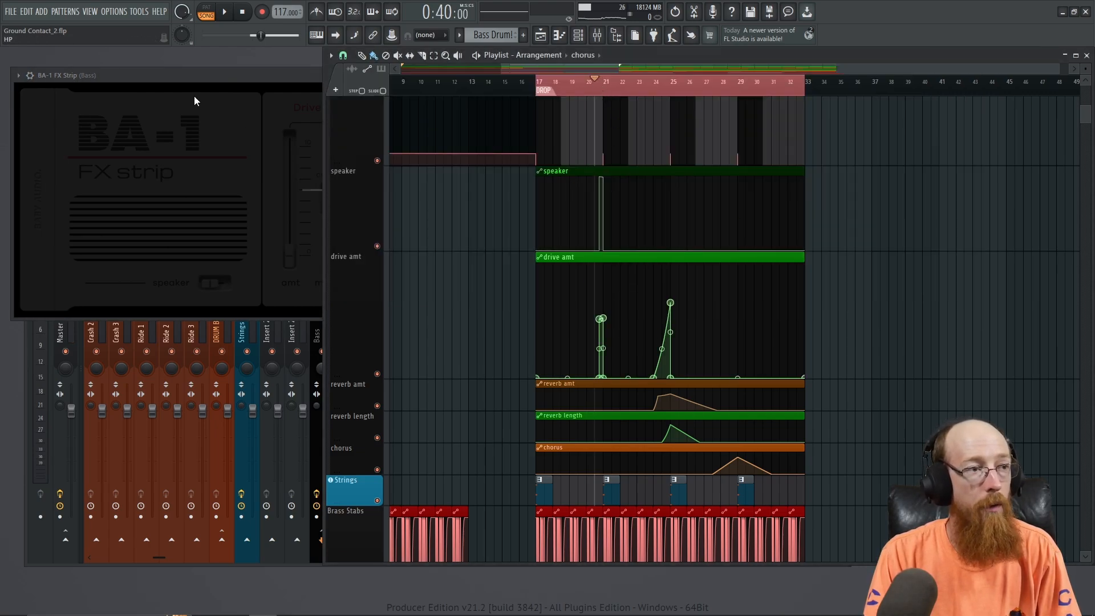
{"action": "left_click", "coordinate": [248, 79]}
{"action": "key", "text": "space"}
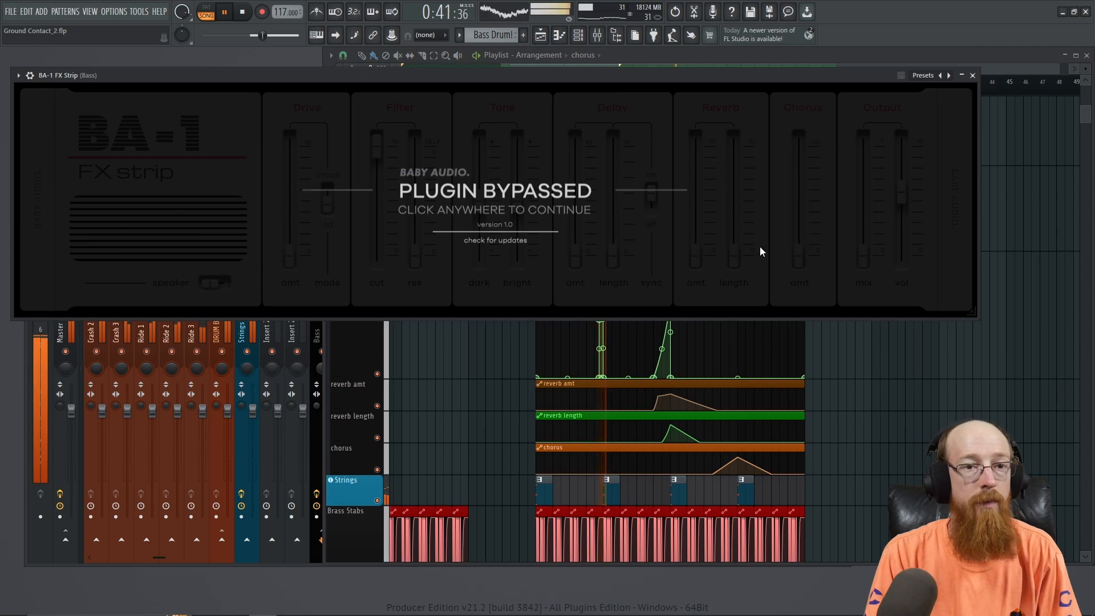
{"action": "key", "text": "space"}
Step: Re-enable the BA-1 and replay the same passage around bar 21 with the speaker and drive automation for comparison
{"action": "left_click", "coordinate": [951, 210]}
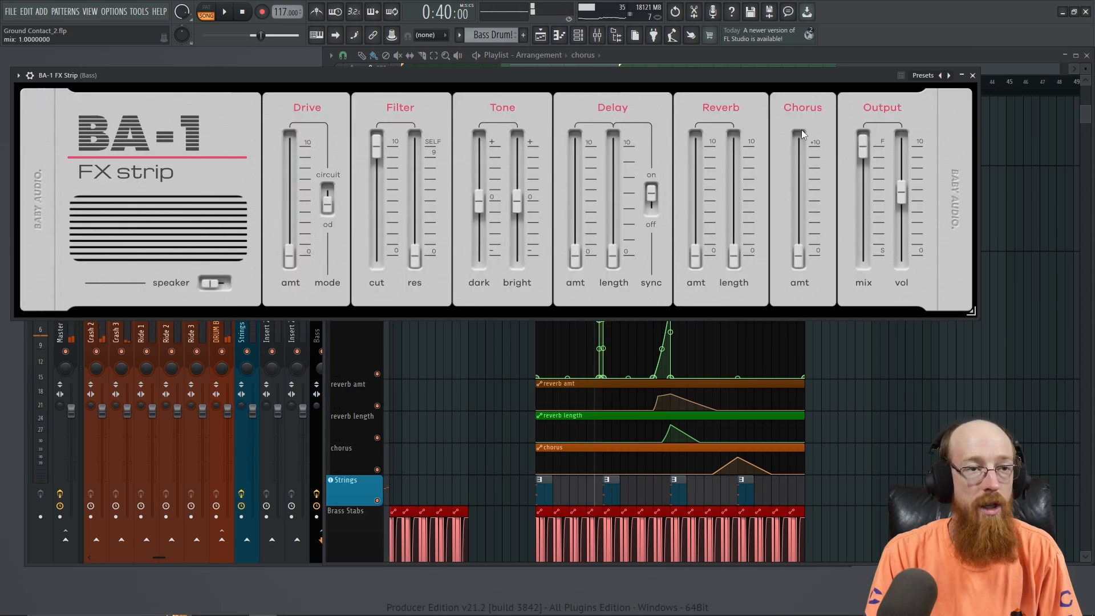
{"action": "key", "text": "space"}
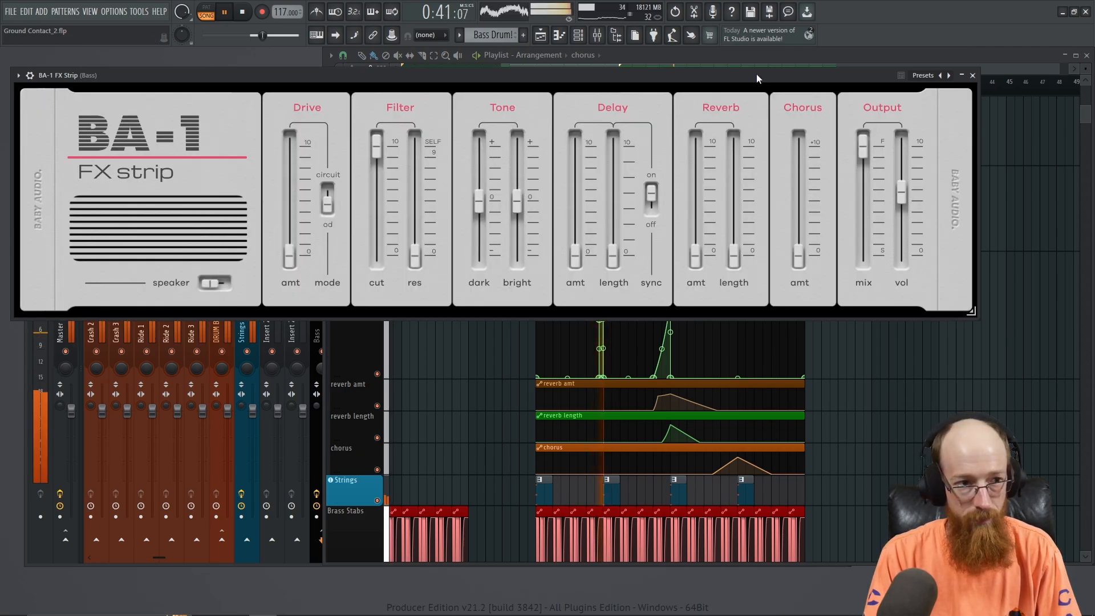
{"action": "key", "text": "space"}
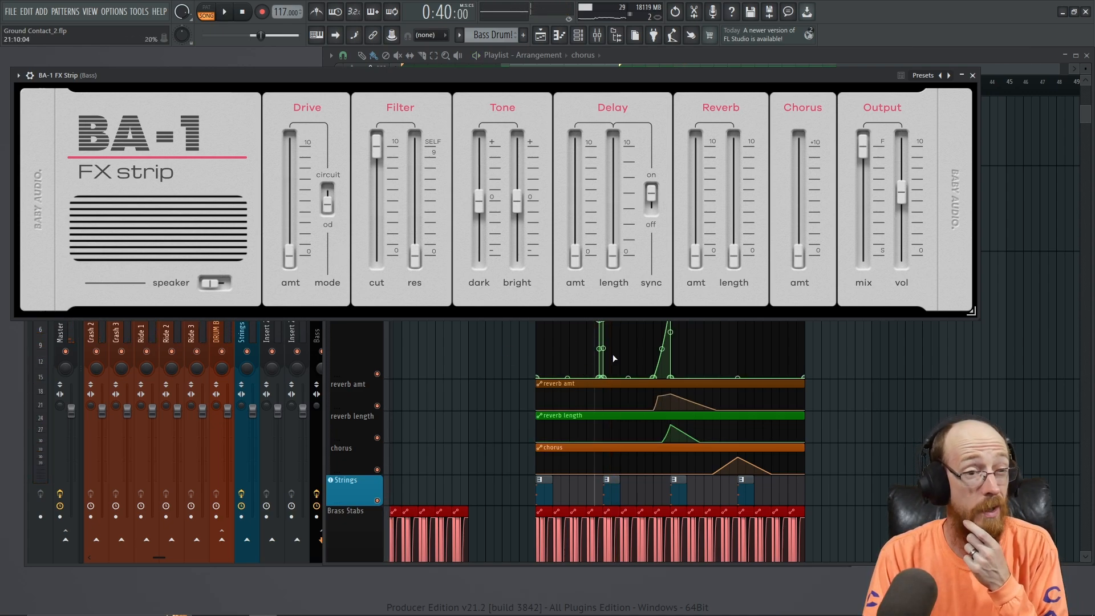
Step: Set the playback position to bar 24, bypass the BA-1, and audition the passage past bar 26 without the effect
{"action": "left_click", "coordinate": [1059, 100]}
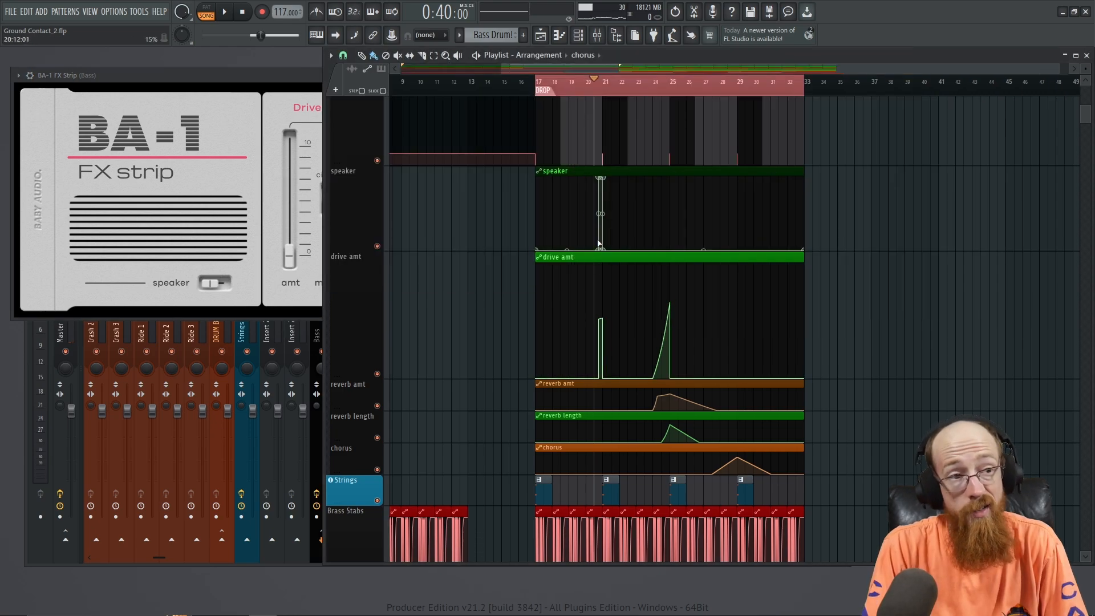
{"action": "left_click", "coordinate": [660, 89]}
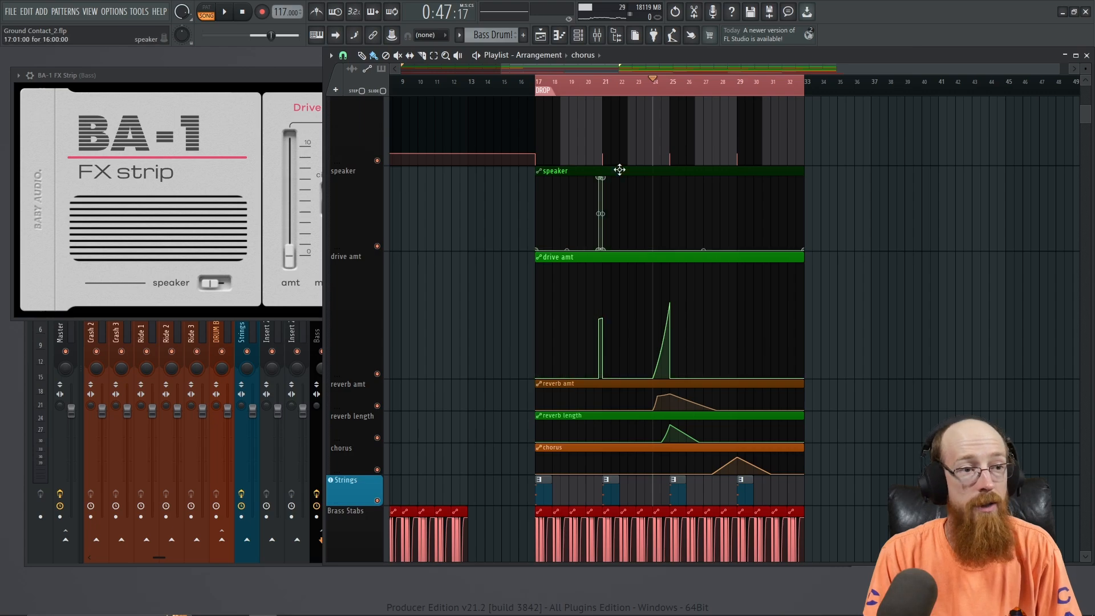
{"action": "left_click", "coordinate": [304, 77]}
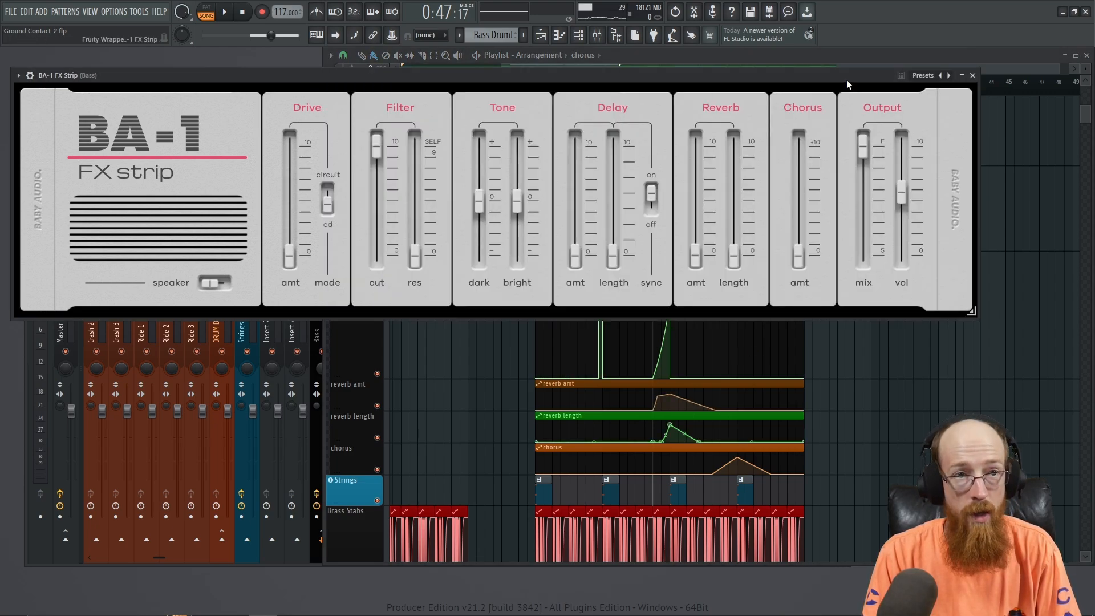
{"action": "left_click", "coordinate": [952, 195]}
{"action": "key", "text": "space"}
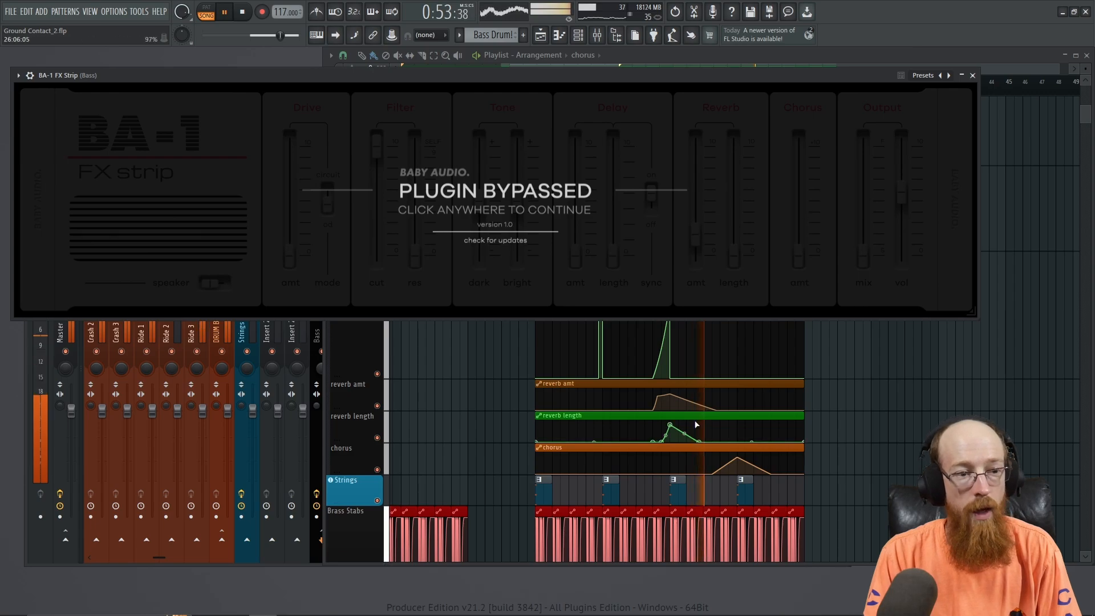
{"action": "key", "text": "space"}
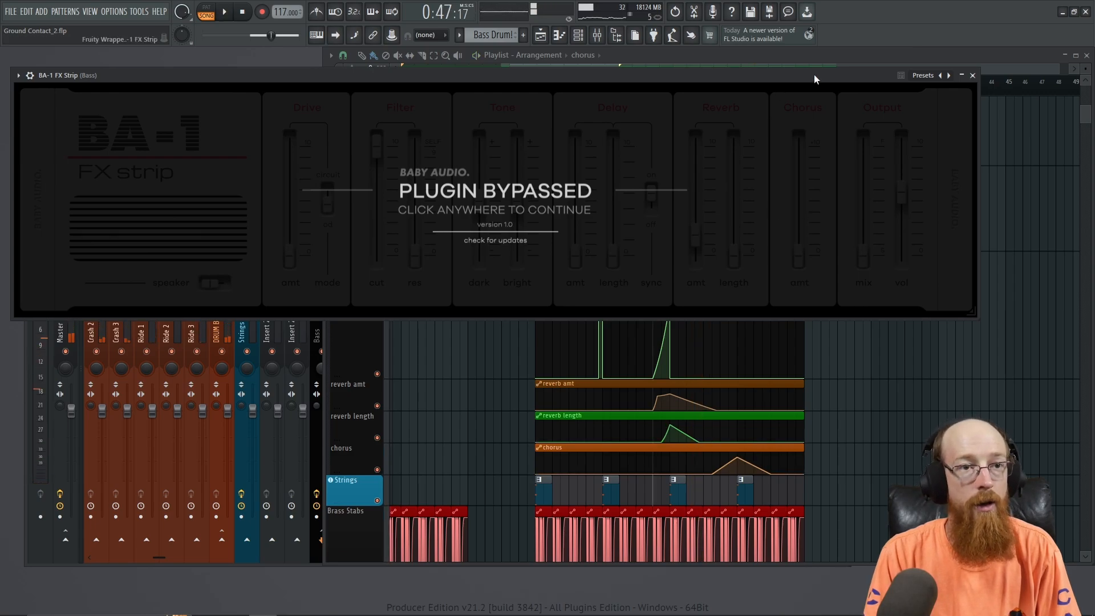
Step: Re-enable the BA-1, replay from bar 24 through the reverb and chorus automation, and bring the playlist back to the front
{"action": "left_click", "coordinate": [940, 204]}
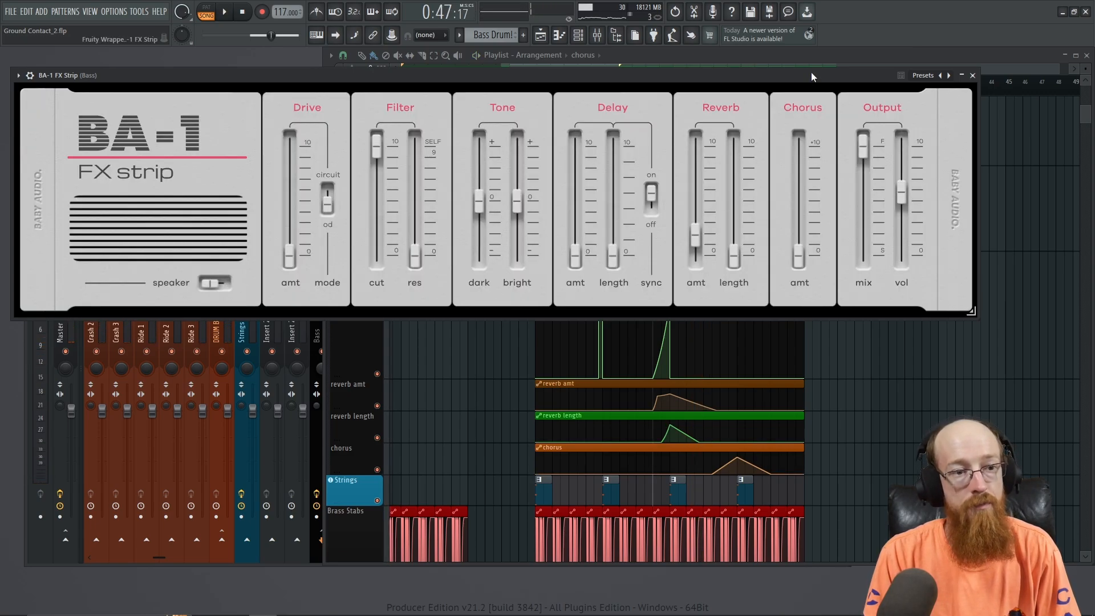
{"action": "key", "text": "space"}
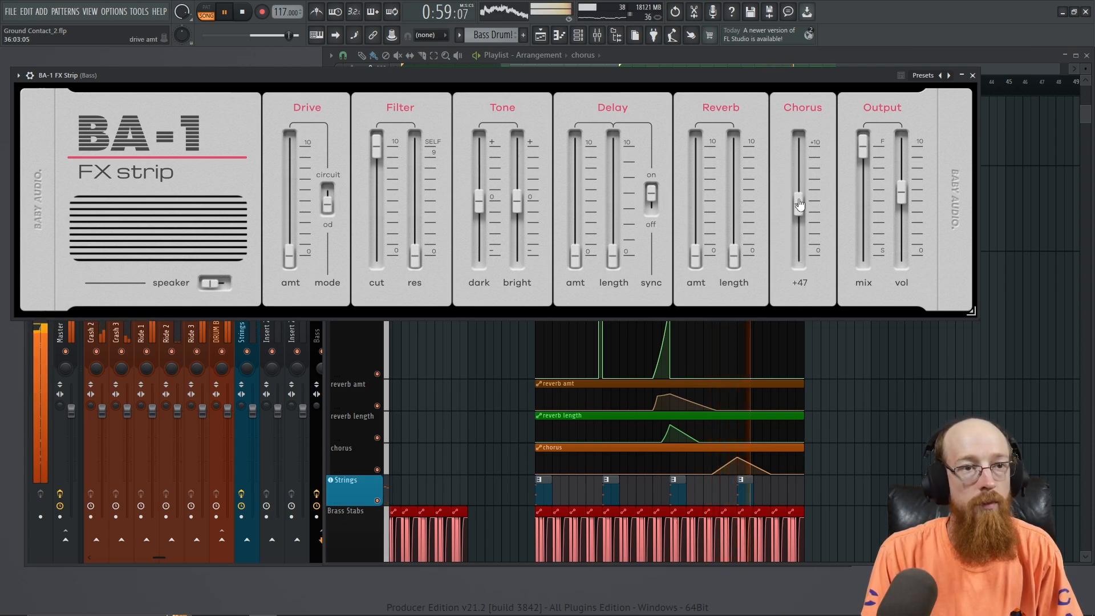
{"action": "key", "text": "space"}
{"action": "left_click", "coordinate": [898, 54]}
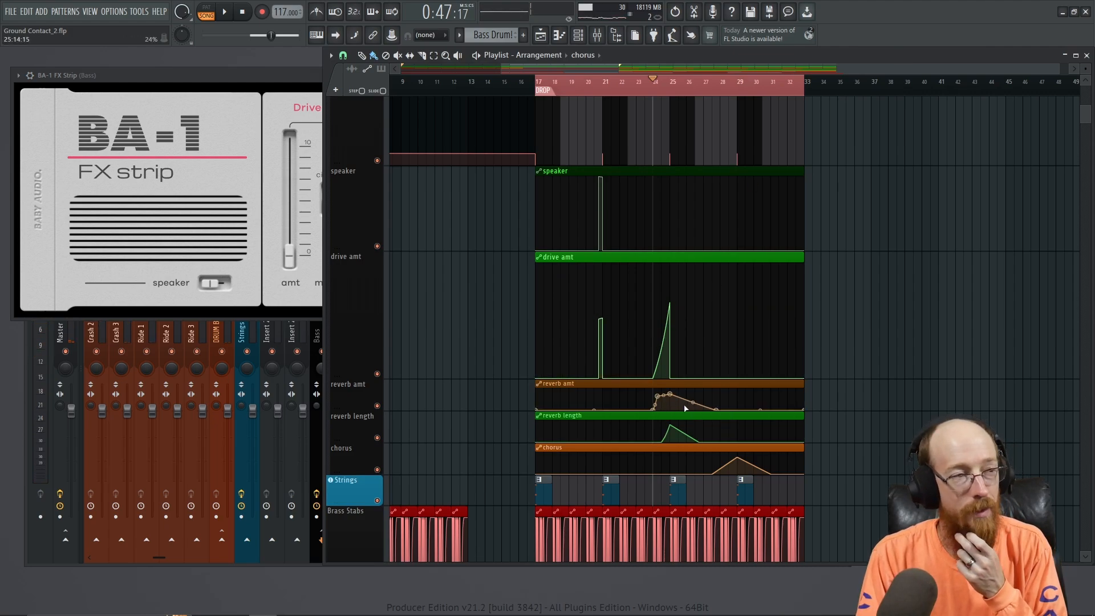
Step: Add a drive amt automation swell that rises from bar 28, peaks at bar 29 and falls back to zero at bar 31
{"action": "left_click", "coordinate": [290, 82]}
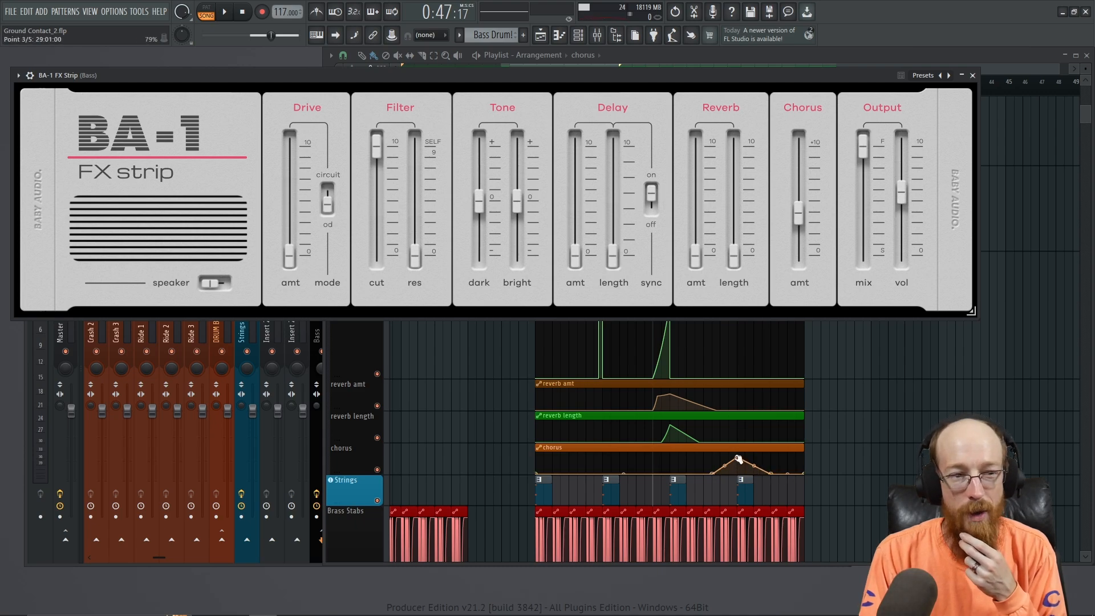
{"action": "left_click", "coordinate": [1018, 71]}
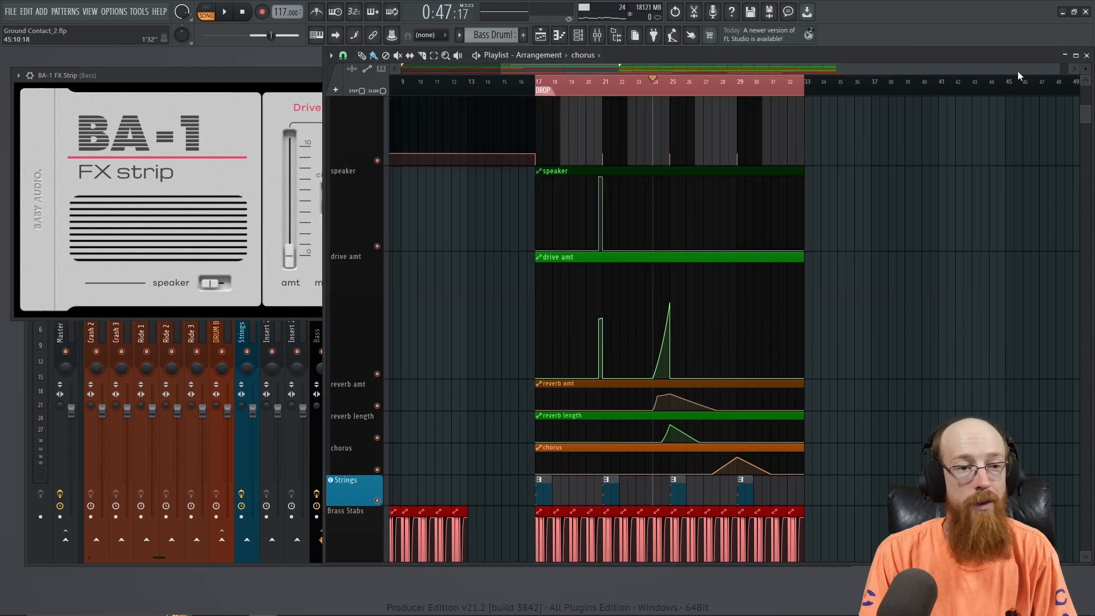
{"action": "scroll", "coordinate": [747, 398], "scroll_direction": "up", "scroll_amount": 2}
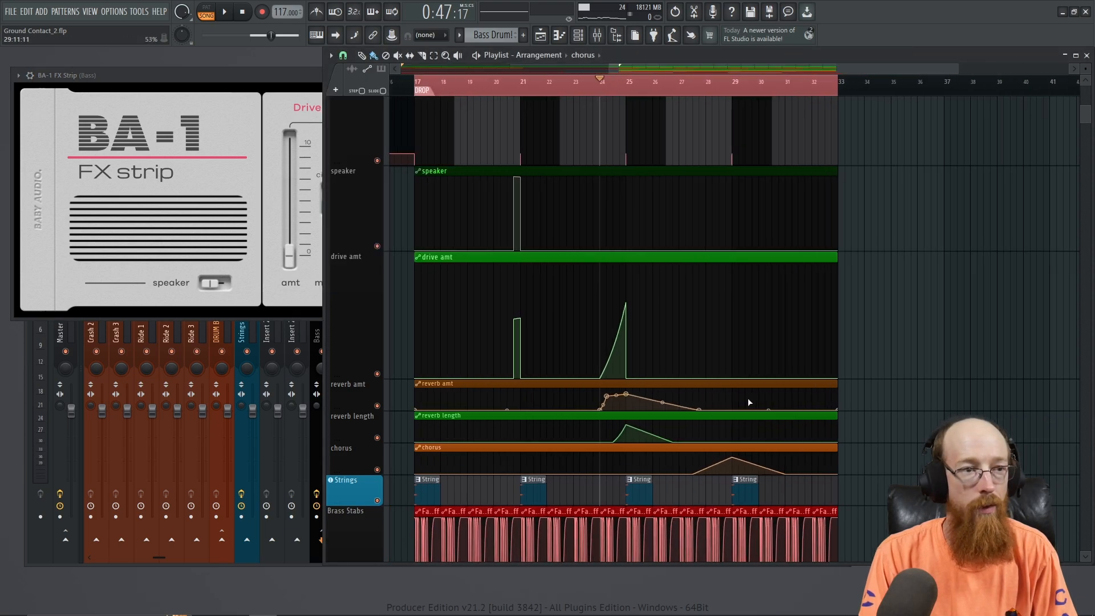
{"action": "left_click", "coordinate": [706, 377]}
{"action": "left_click", "coordinate": [736, 353]}
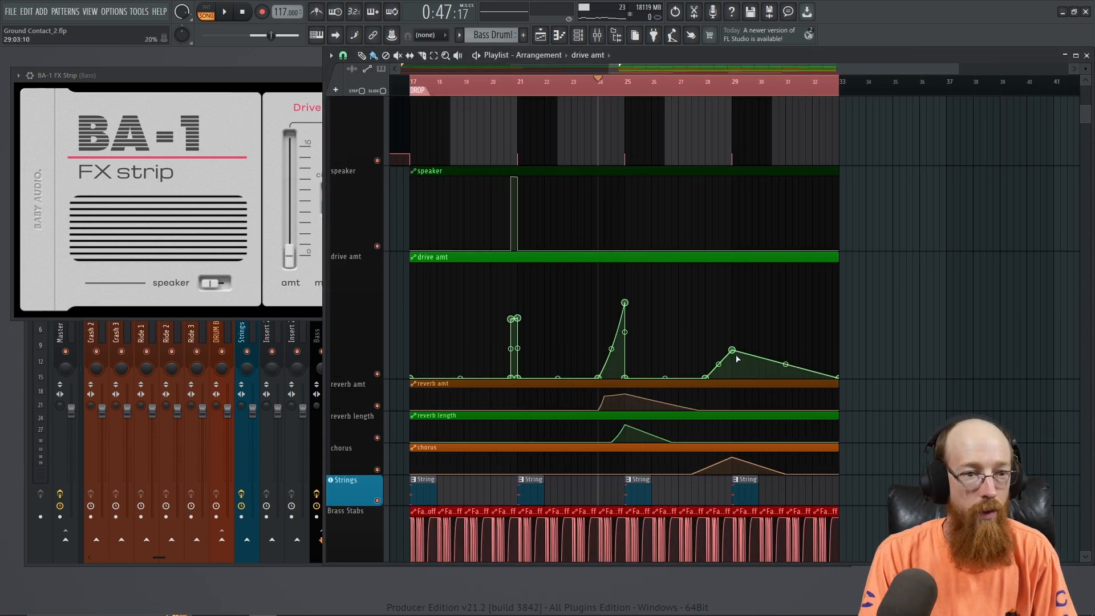
{"action": "left_click", "coordinate": [790, 379]}
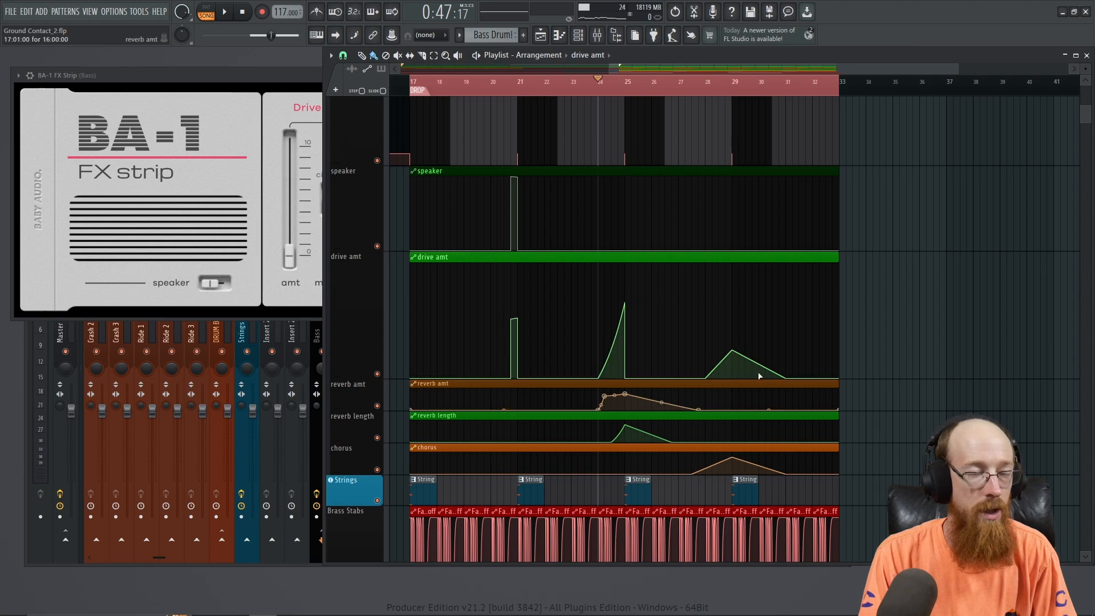
Step: Set the playback position midway through bar 27 and bend the chorus automation's rise and fall around bar 29 into a rounded hump
{"action": "left_click", "coordinate": [696, 91]}
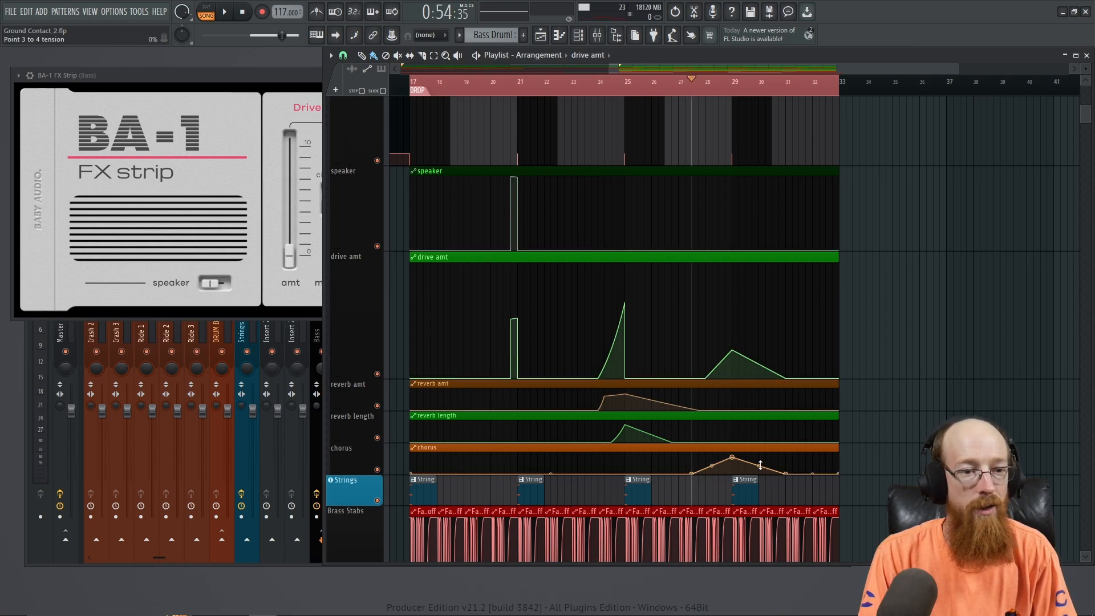
{"action": "left_click_drag", "start_coordinate": [712, 466], "coordinate": [718, 478]}
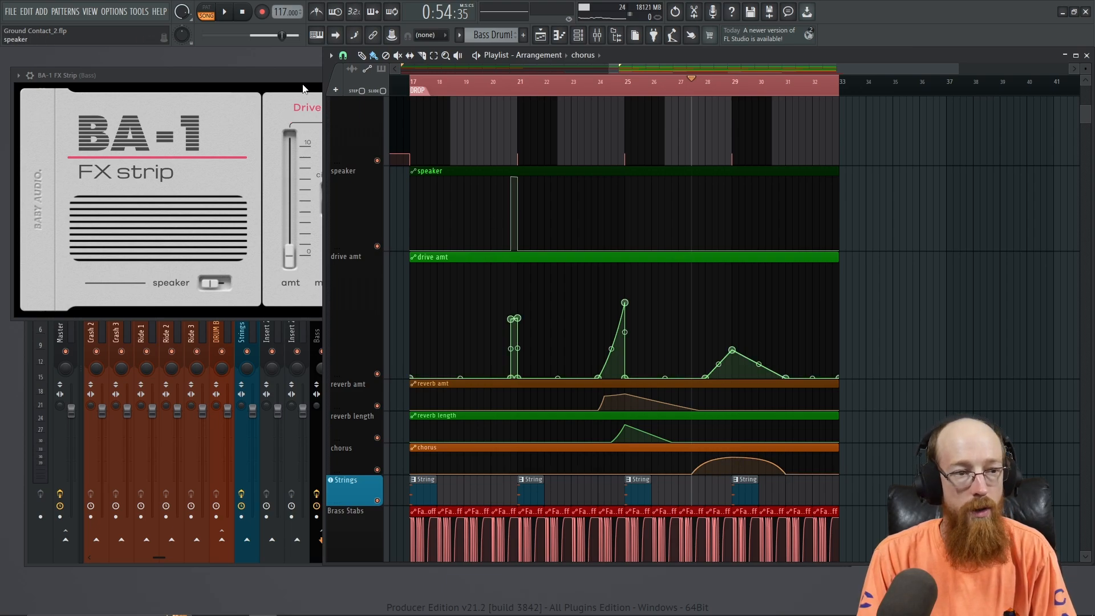
Step: Audition the drive and chorus swells from midway through bar 27 while watching the BA-1 faders, and return to the playlist
{"action": "key", "text": "space"}
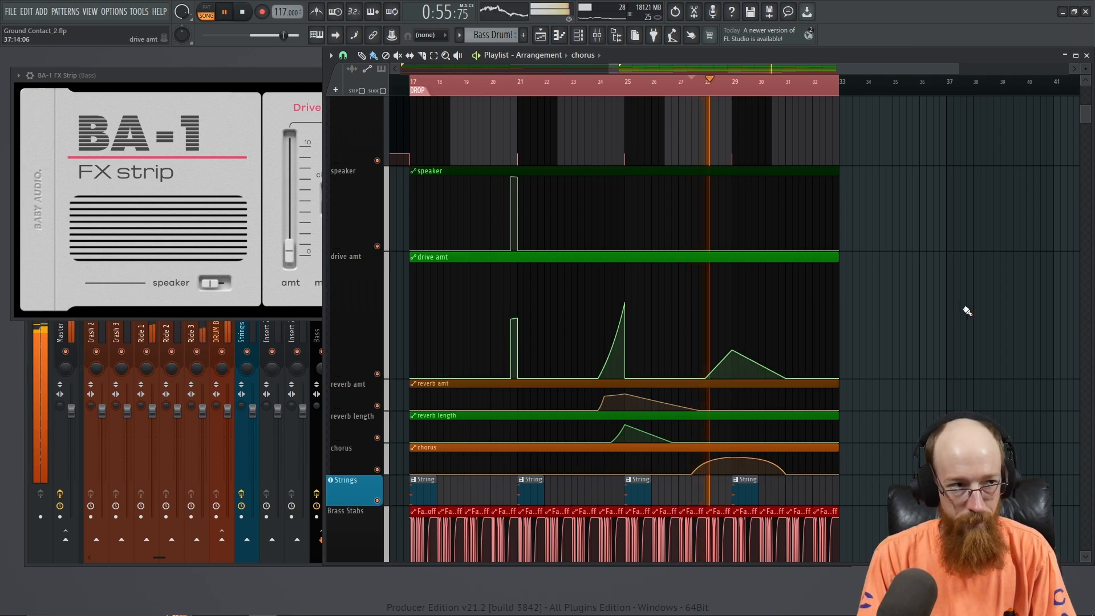
{"action": "left_click", "coordinate": [285, 83]}
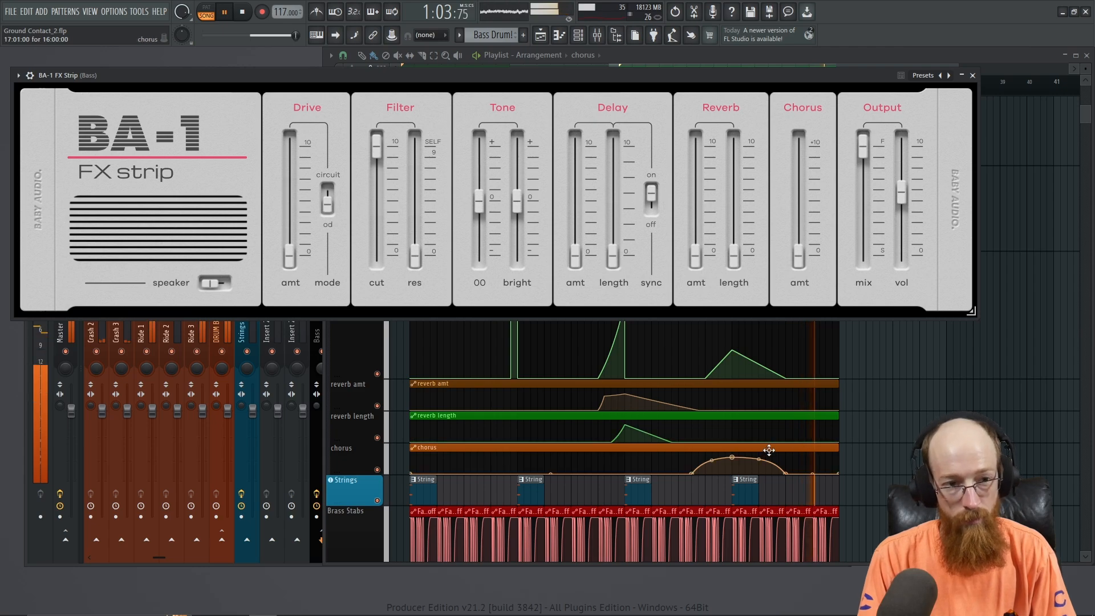
{"action": "key", "text": "space"}
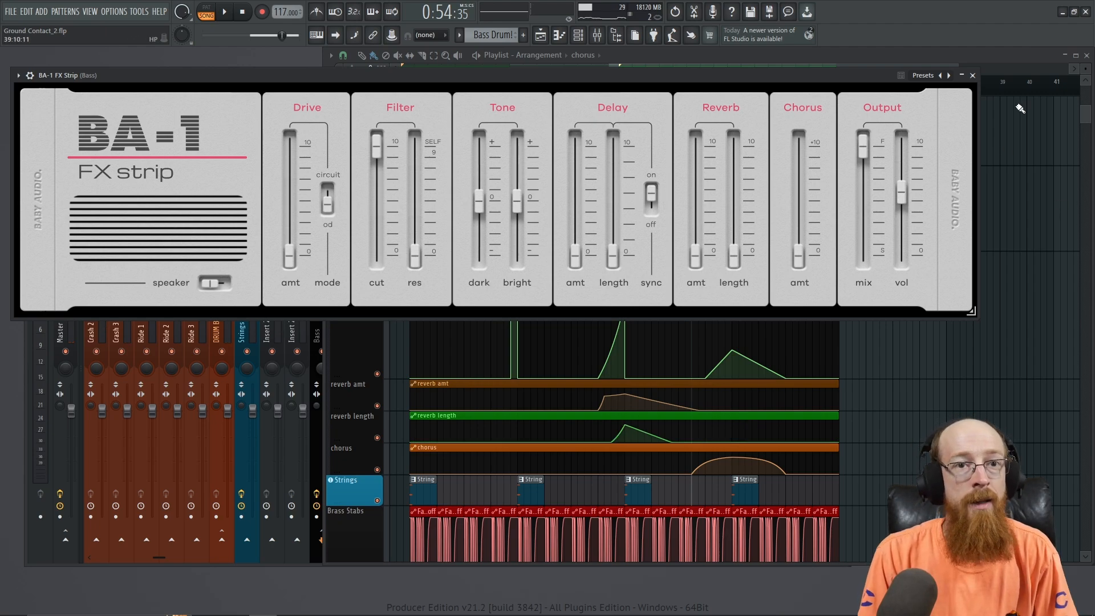
{"action": "left_click", "coordinate": [996, 52]}
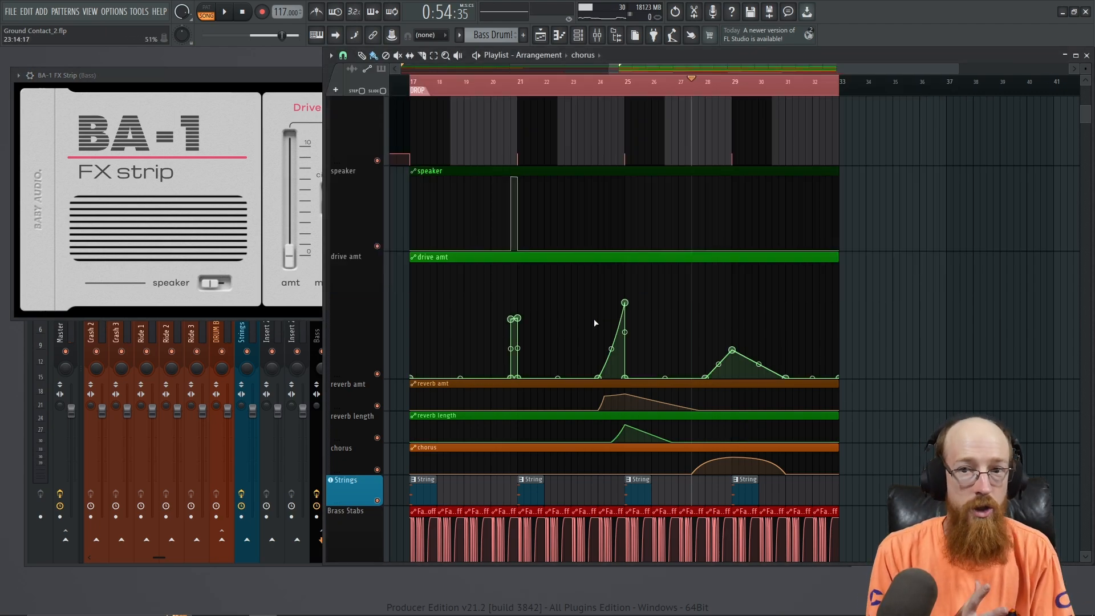
Step: Select the speaker and drive amt automation clips and trim their start together to just past bar 22
{"action": "scroll", "coordinate": [546, 373], "scroll_direction": "down", "scroll_amount": 2}
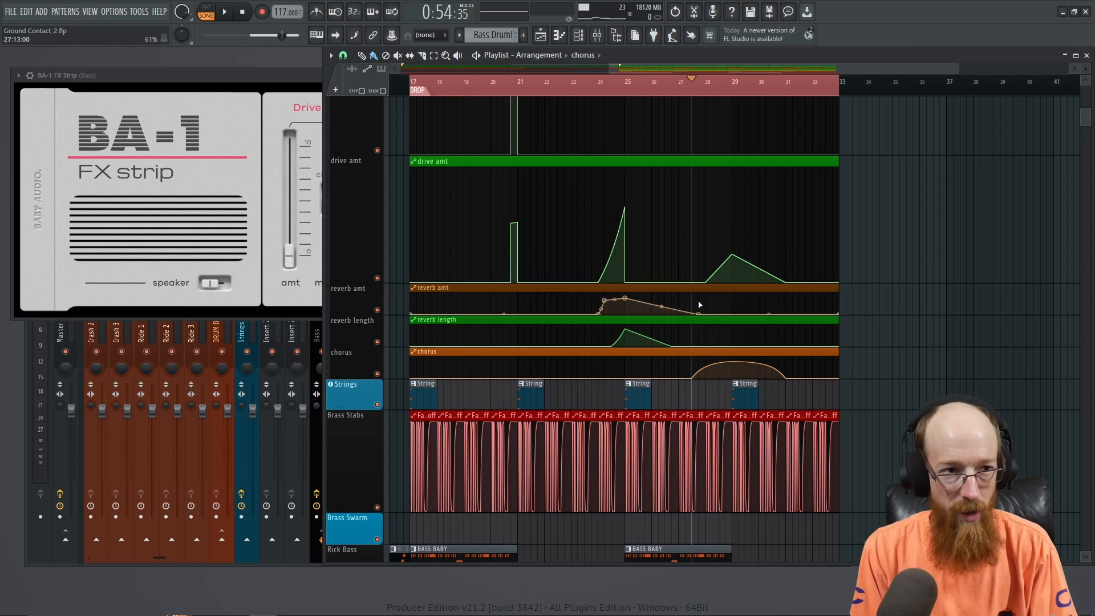
{"action": "scroll", "coordinate": [571, 198], "scroll_direction": "up", "scroll_amount": 5}
{"action": "scroll", "coordinate": [675, 183], "scroll_direction": "left", "scroll_amount": 3}
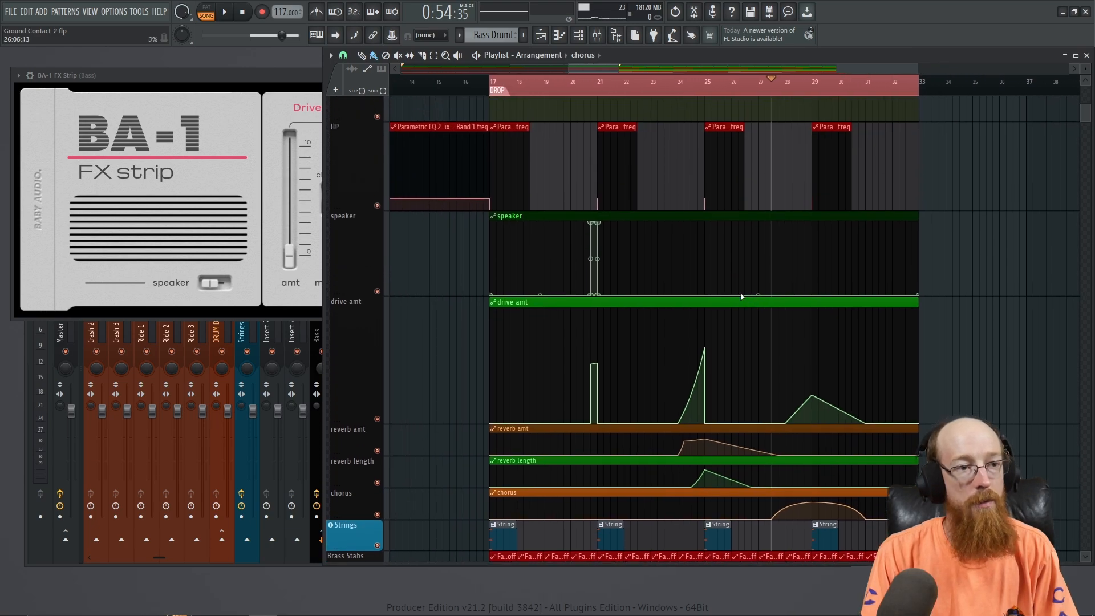
{"action": "left_click_drag", "start_coordinate": [533, 215], "coordinate": [596, 349]}
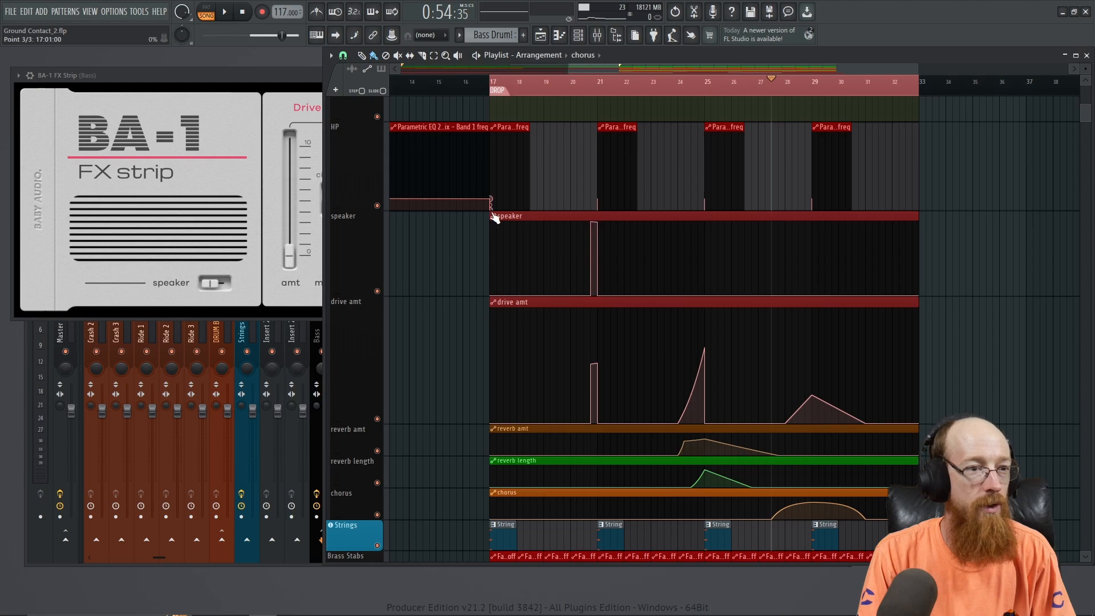
{"action": "left_click_drag", "start_coordinate": [490, 228], "coordinate": [629, 230]}
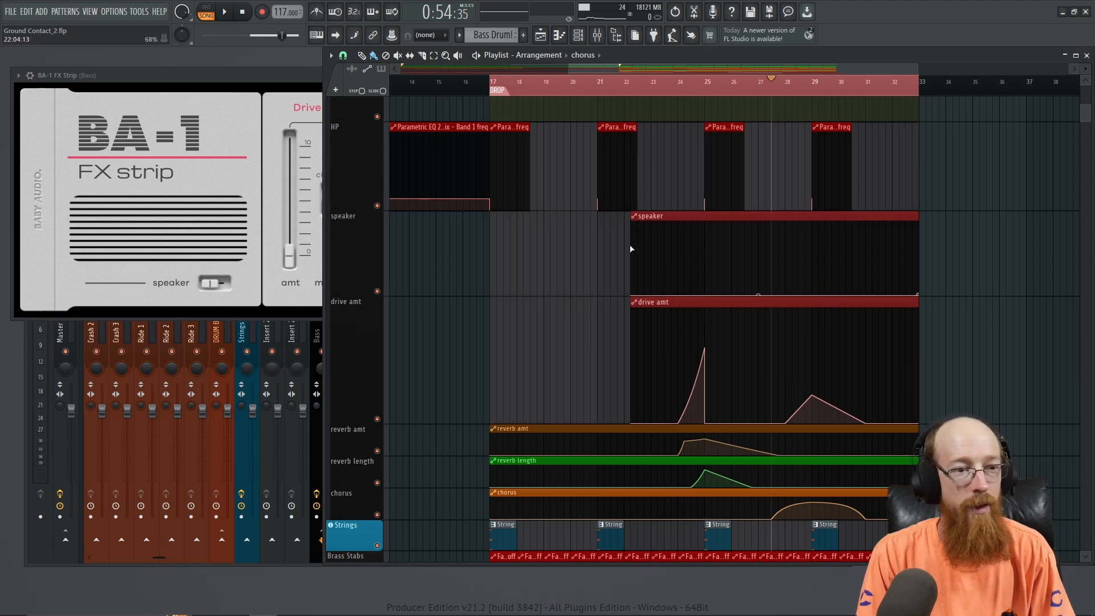
Step: Select all five automation clips from speaker to chorus, and bring the BA-1 FX Strip to the front
{"action": "left_click_drag", "start_coordinate": [709, 251], "coordinate": [910, 505]}
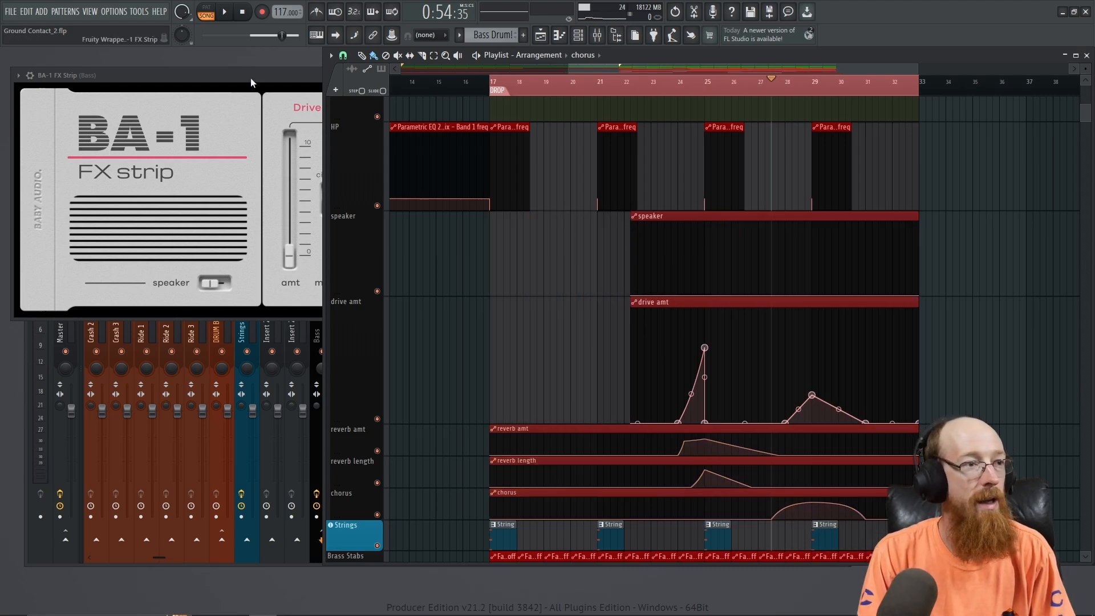
{"action": "left_click", "coordinate": [272, 72]}
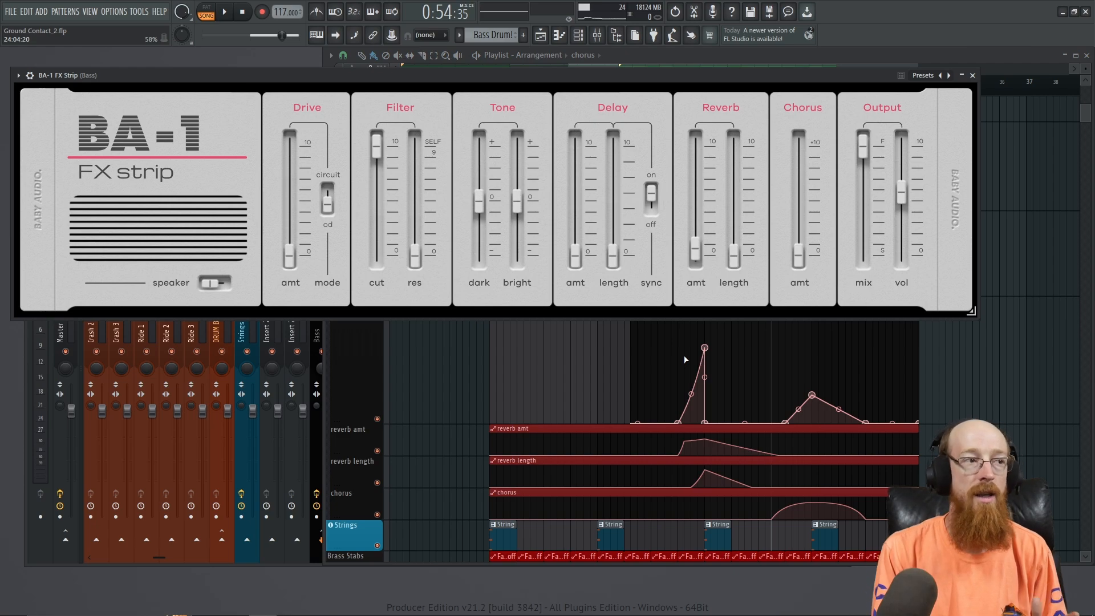